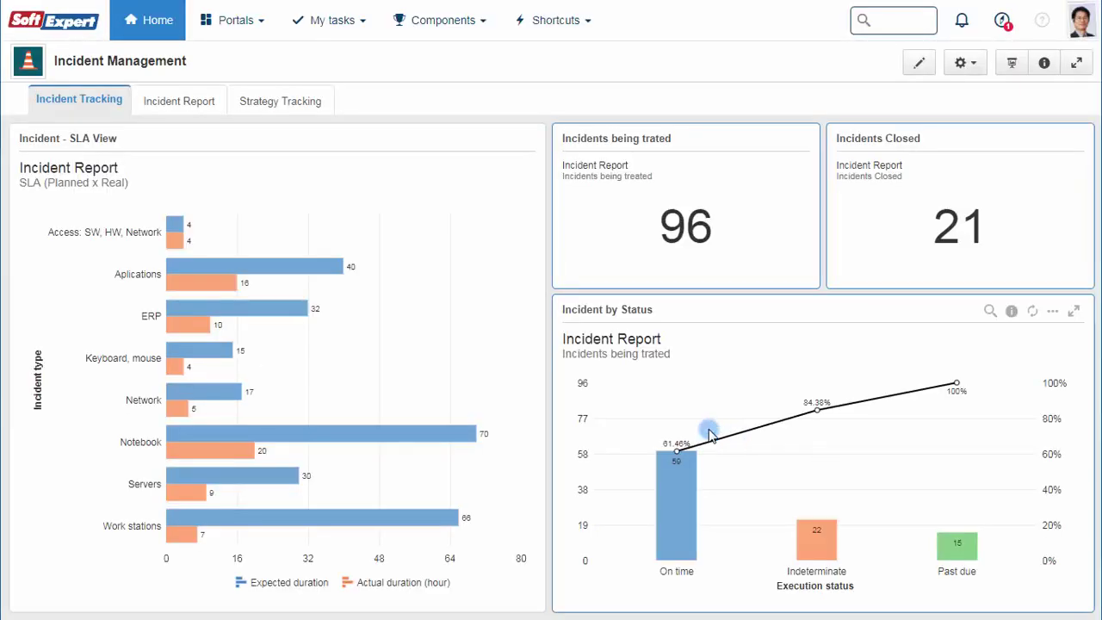
# Open Performance > Scorecard execution and quick-search for scorecards matching 'public'.
pyautogui.click(472, 26)
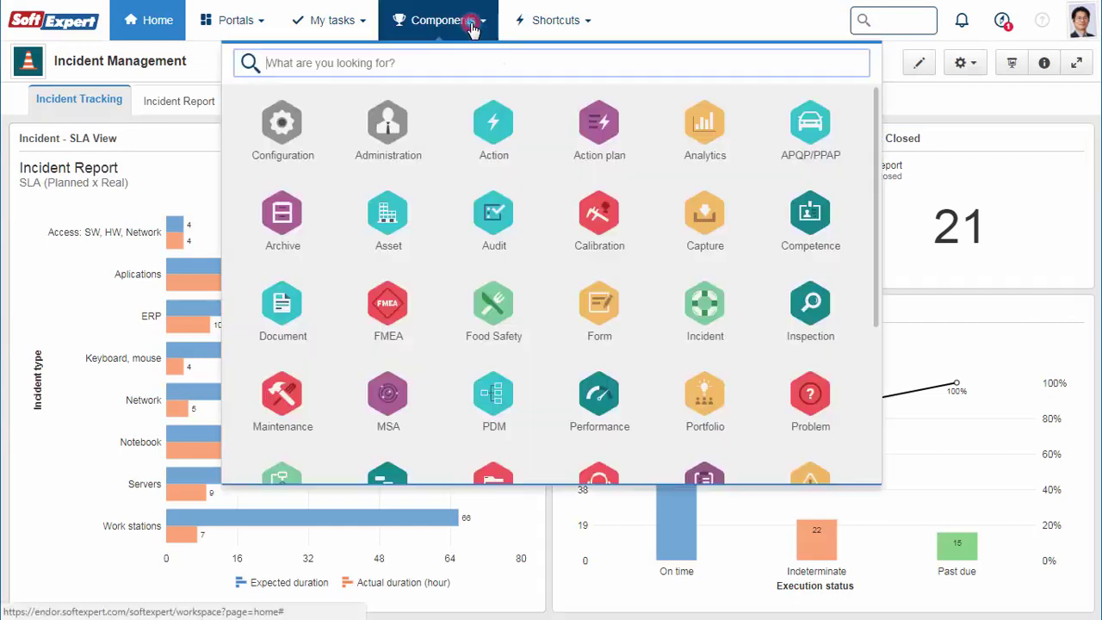
pyautogui.click(598, 395)
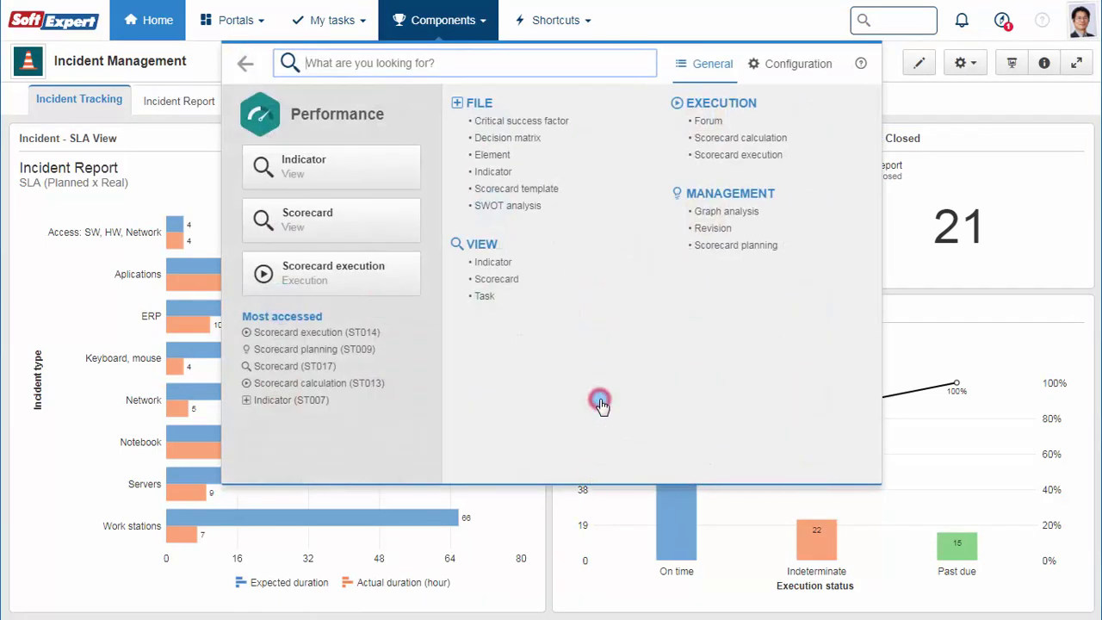
pyautogui.click(388, 289)
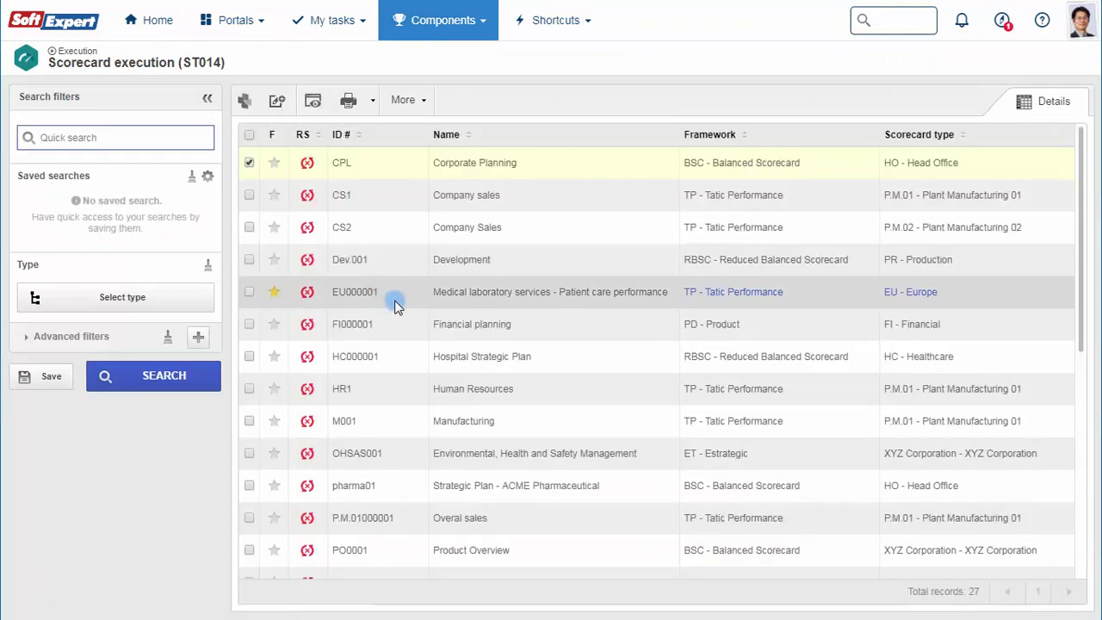
pyautogui.write('public')
pyautogui.press('Return')
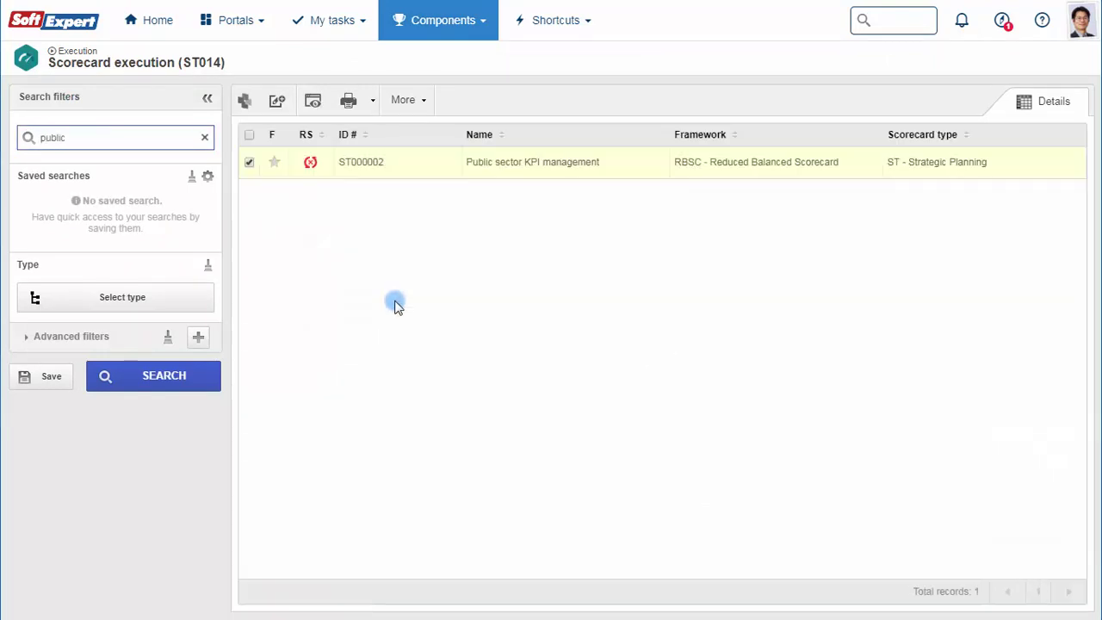
# Open scorecard ST000002 'Public sector KPI management' and enlarge its strategy map.
pyautogui.click(246, 103)
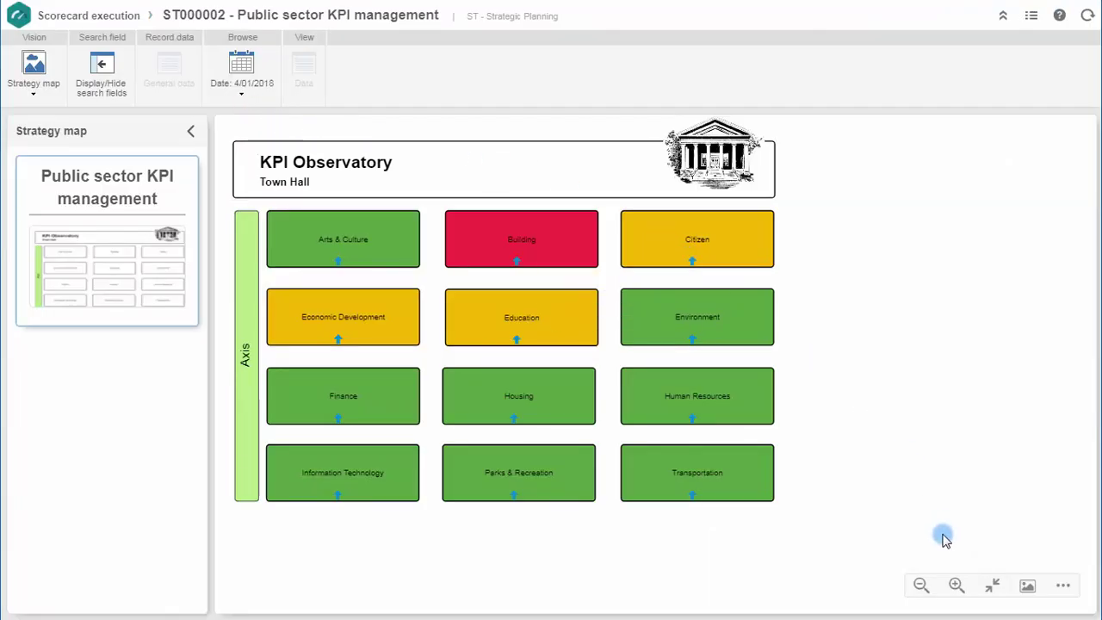
pyautogui.click(955, 585)
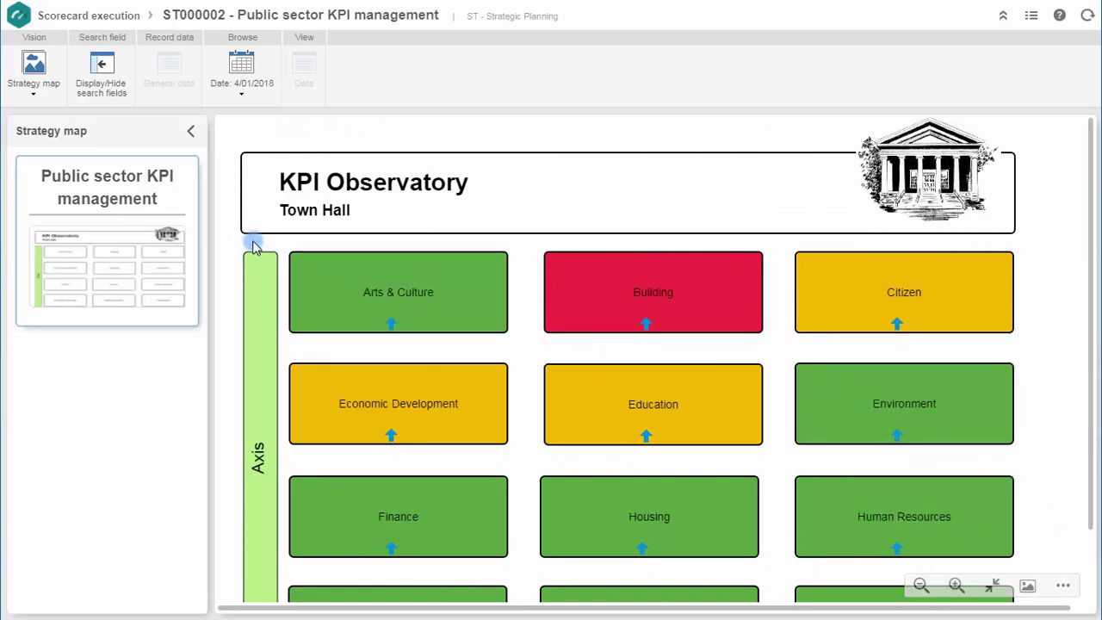
pyautogui.click(36, 90)
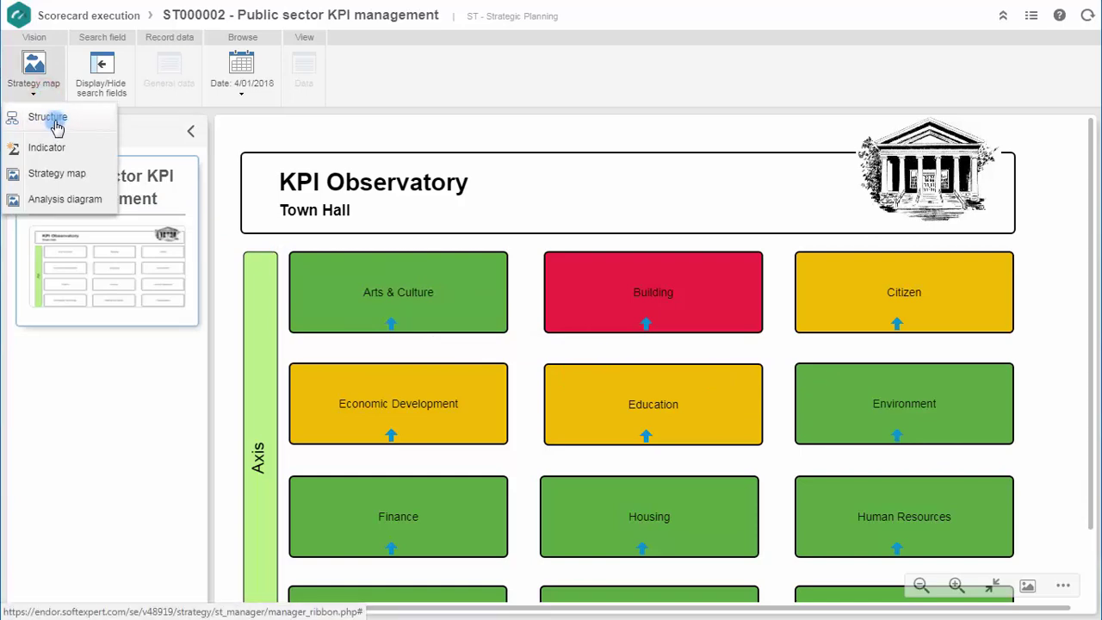
# In Structure view with History shown, open the Total Number of Permits Issued details.
pyautogui.click(51, 118)
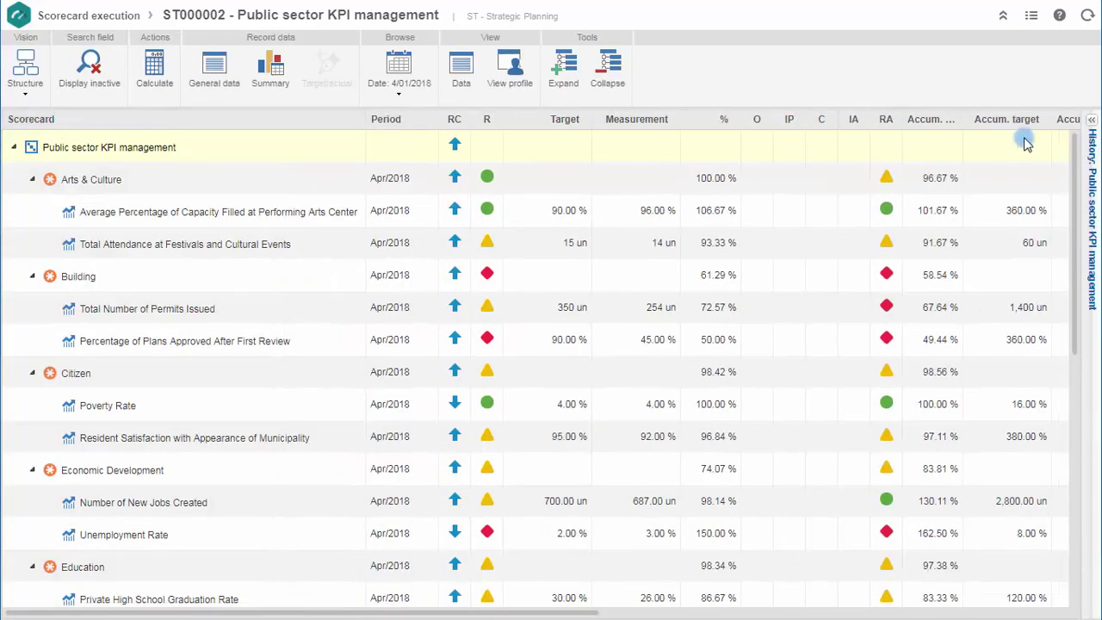
pyautogui.click(1091, 123)
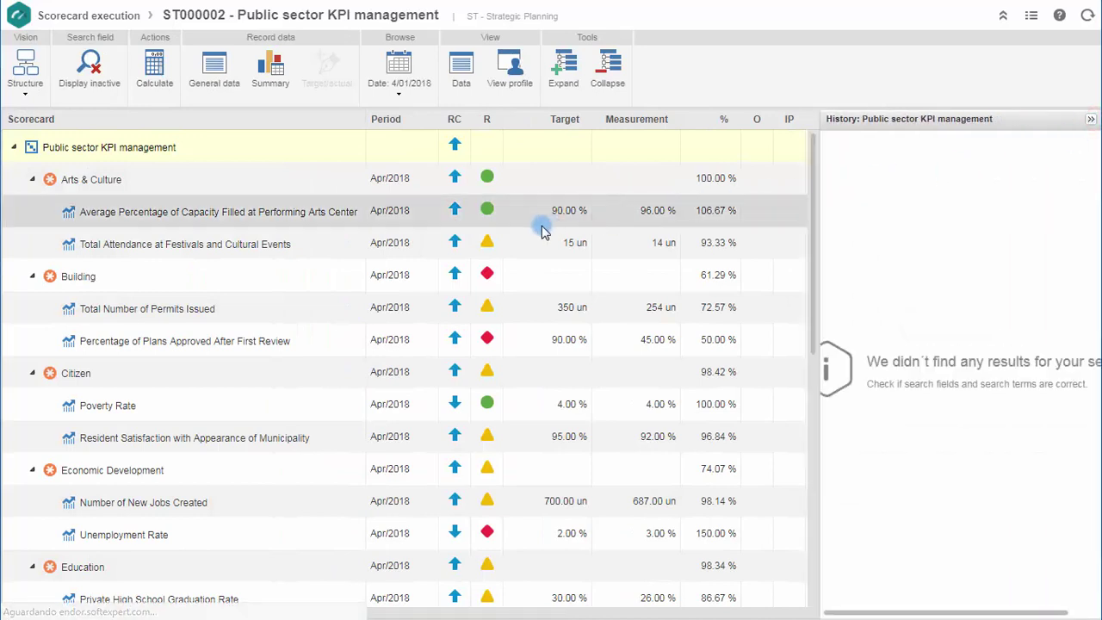
pyautogui.click(341, 314)
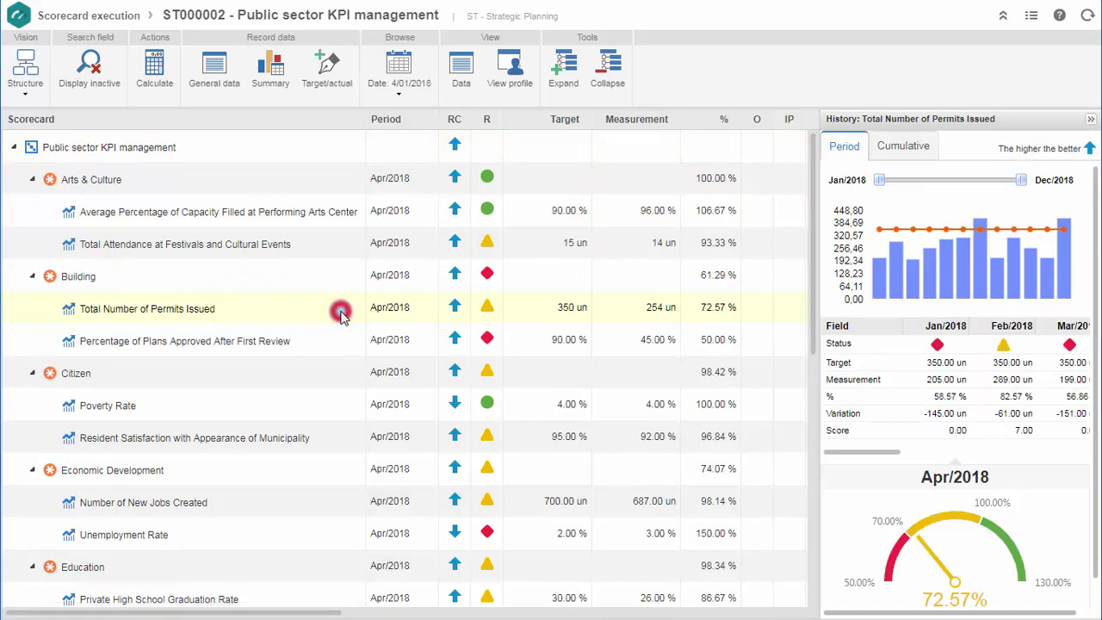
pyautogui.doubleClick(341, 314)
pyautogui.scroll(-3, 368, 315)
pyautogui.scroll(-2, 339, 312)
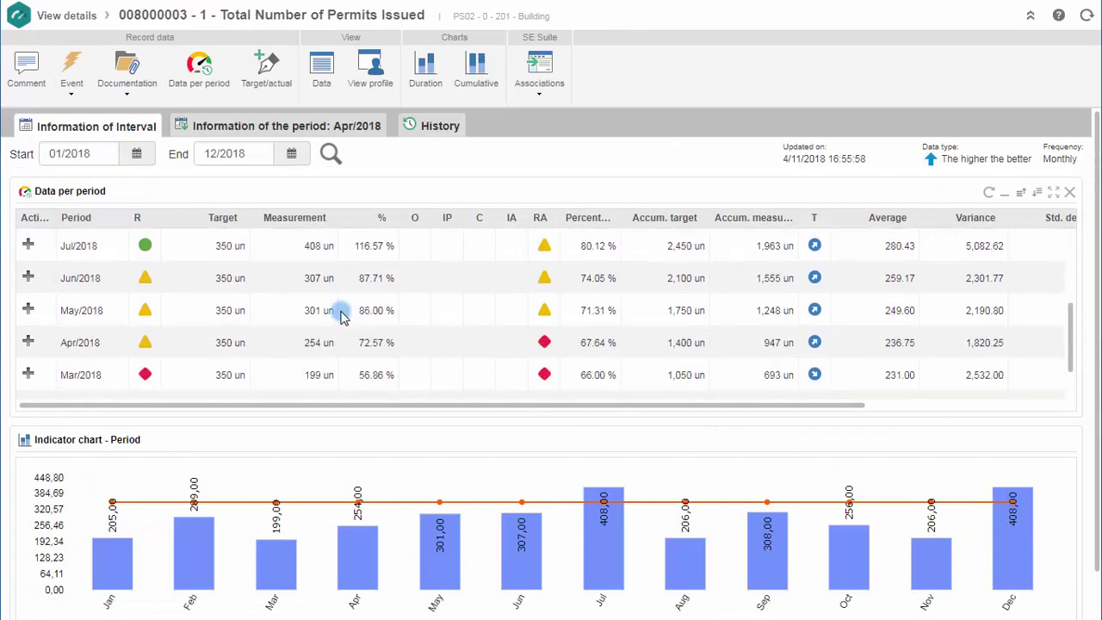
pyautogui.scroll(-2, 327, 312)
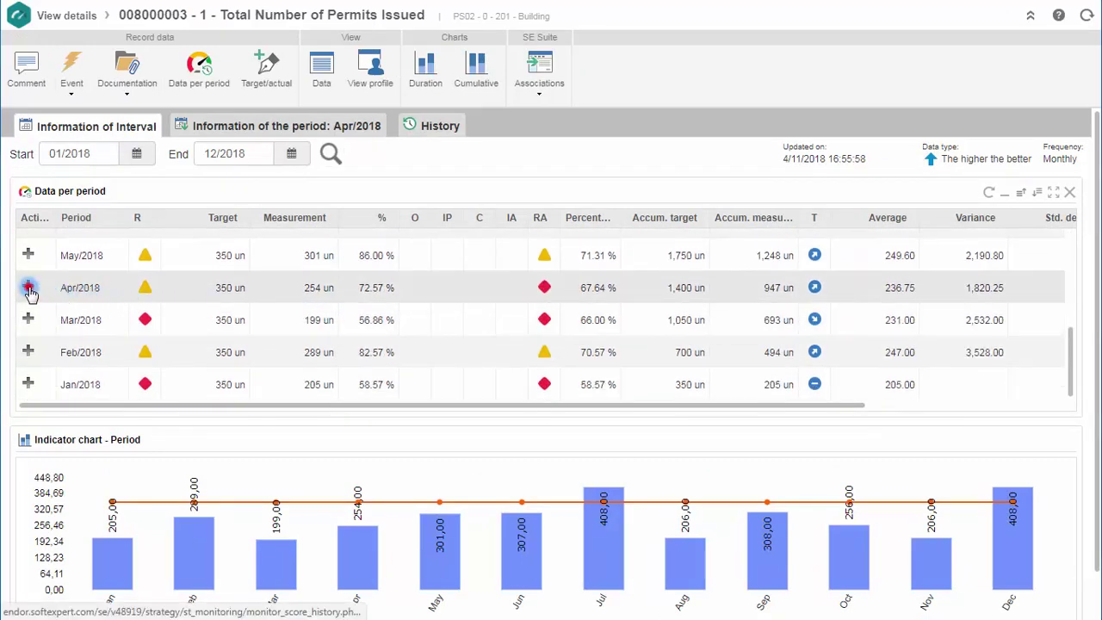
pyautogui.click(28, 287)
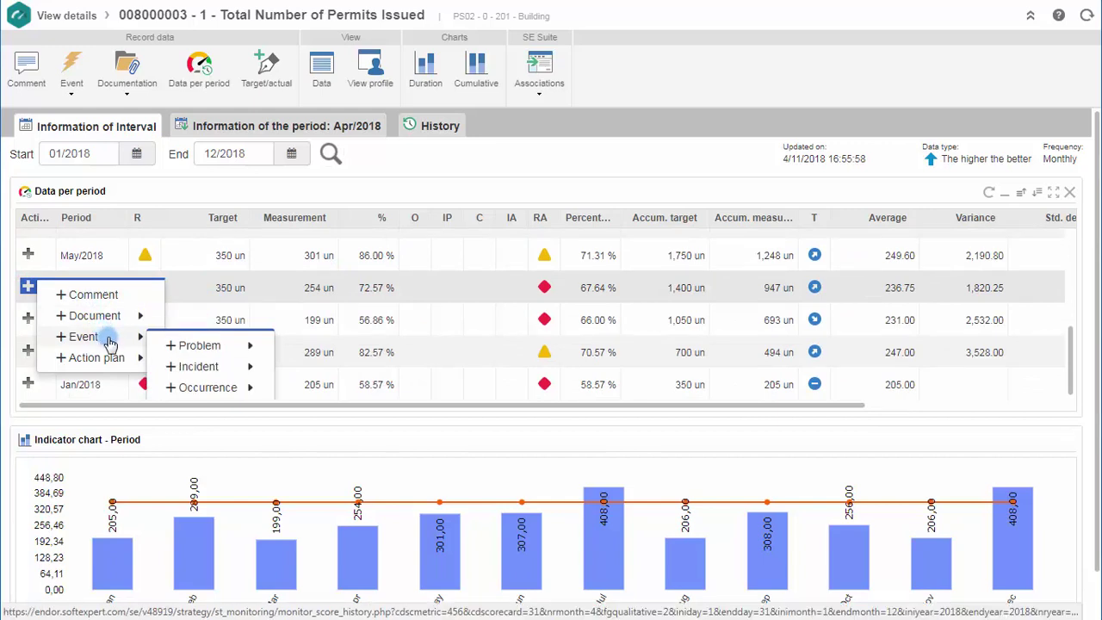
pyautogui.moveTo(94, 357)
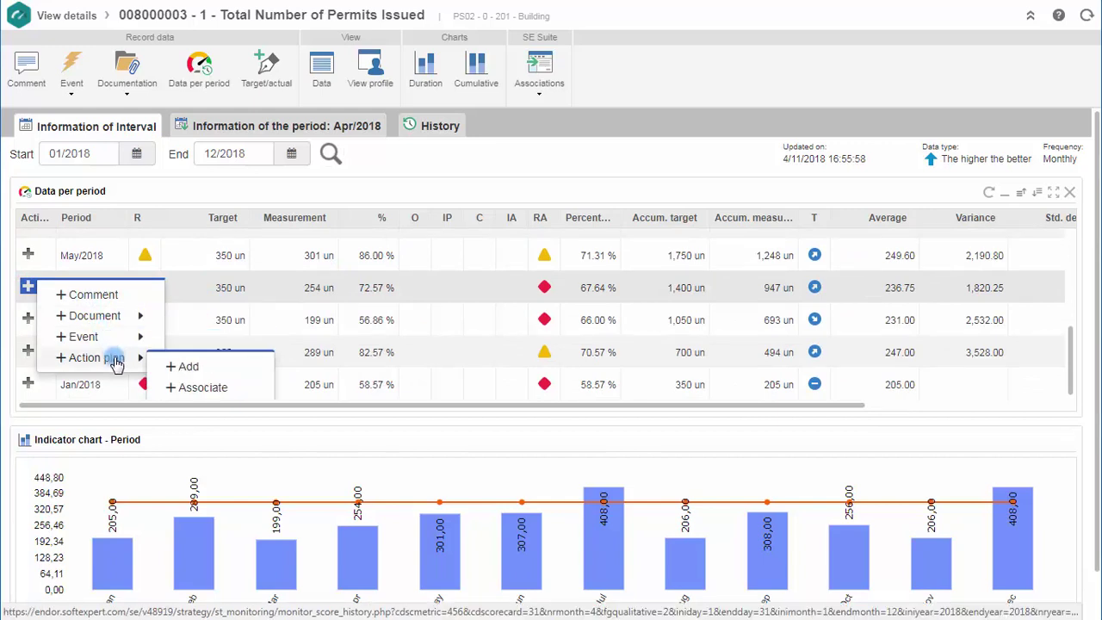
pyautogui.click(29, 287)
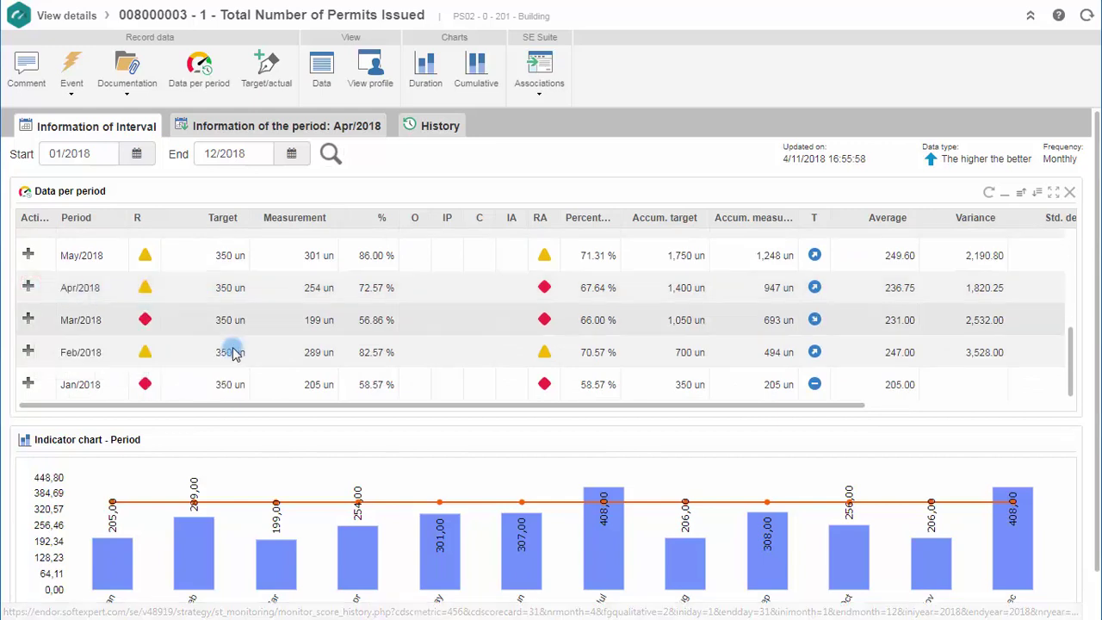
pyautogui.scroll(-1, 353, 404)
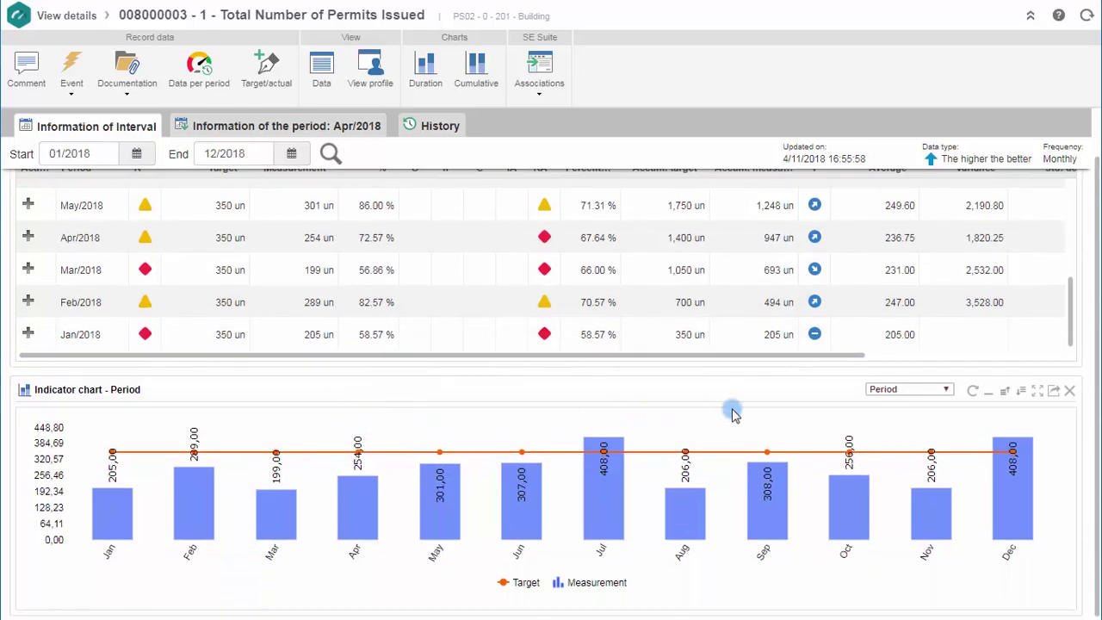
# Maximize the indicator chart, switch it to Cumulative, then restore its size.
pyautogui.click(1038, 390)
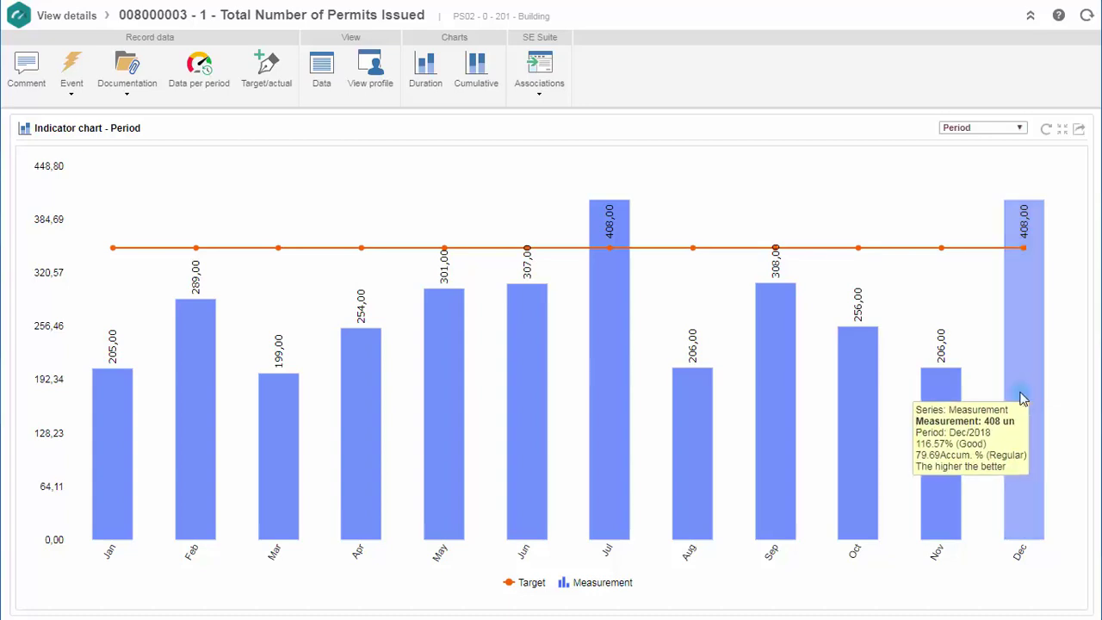
pyautogui.click(995, 131)
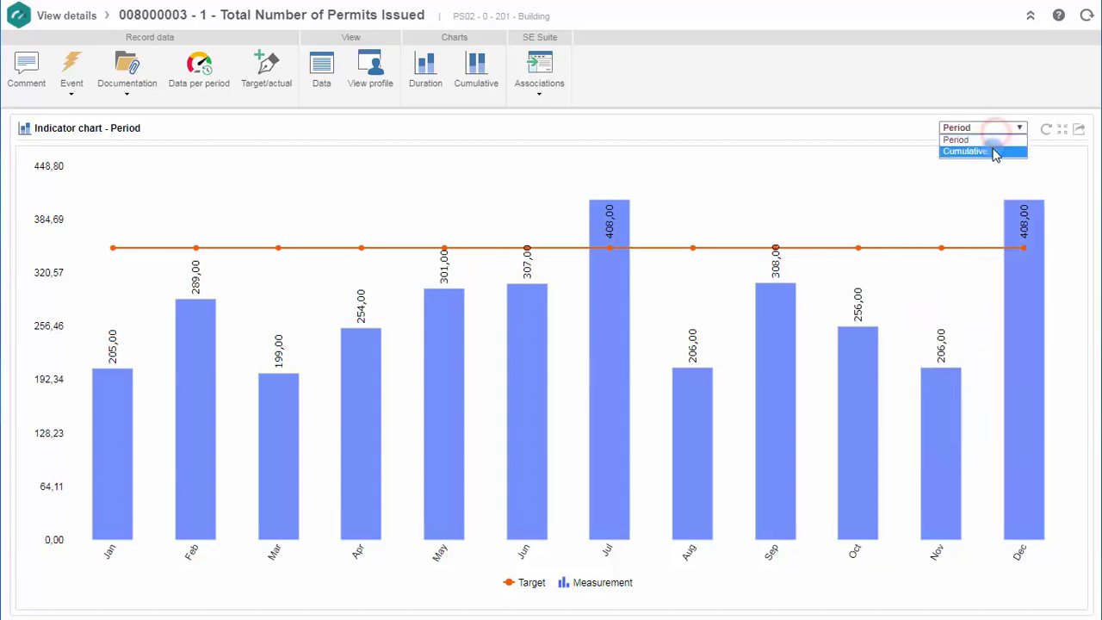
pyautogui.click(994, 151)
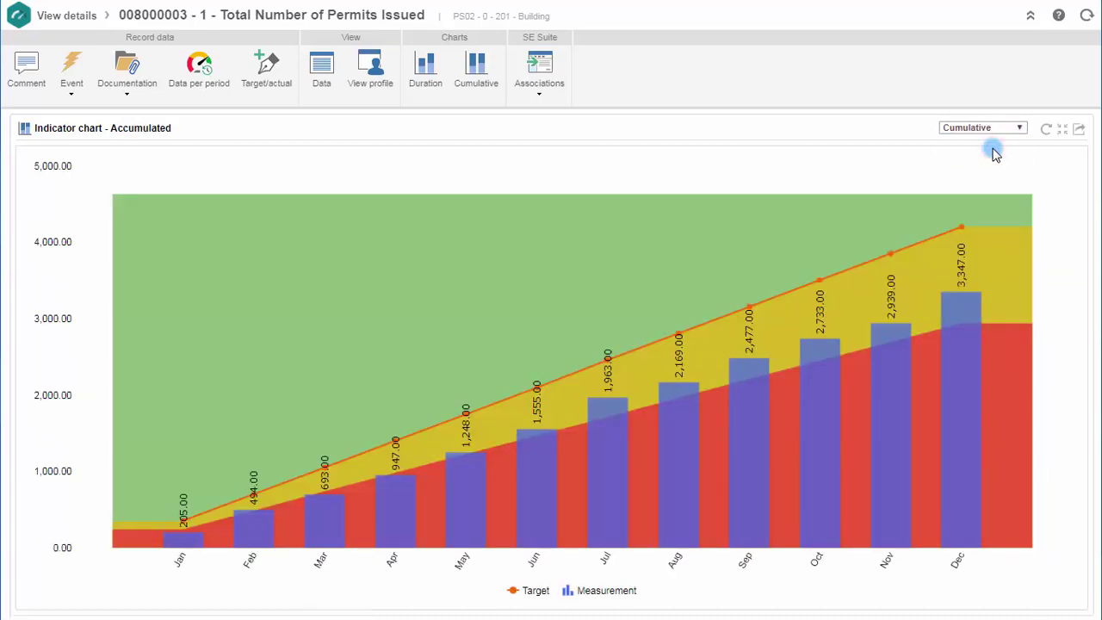
pyautogui.click(1065, 133)
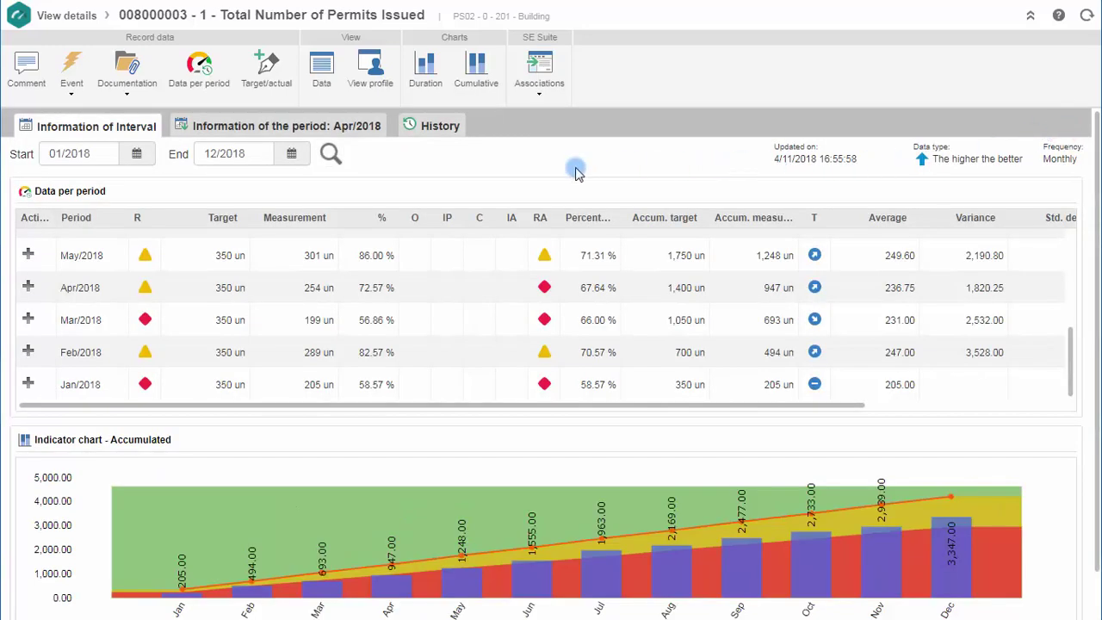
# Check the Apr/2018 period information, then go to Process > Process file.
pyautogui.click(342, 127)
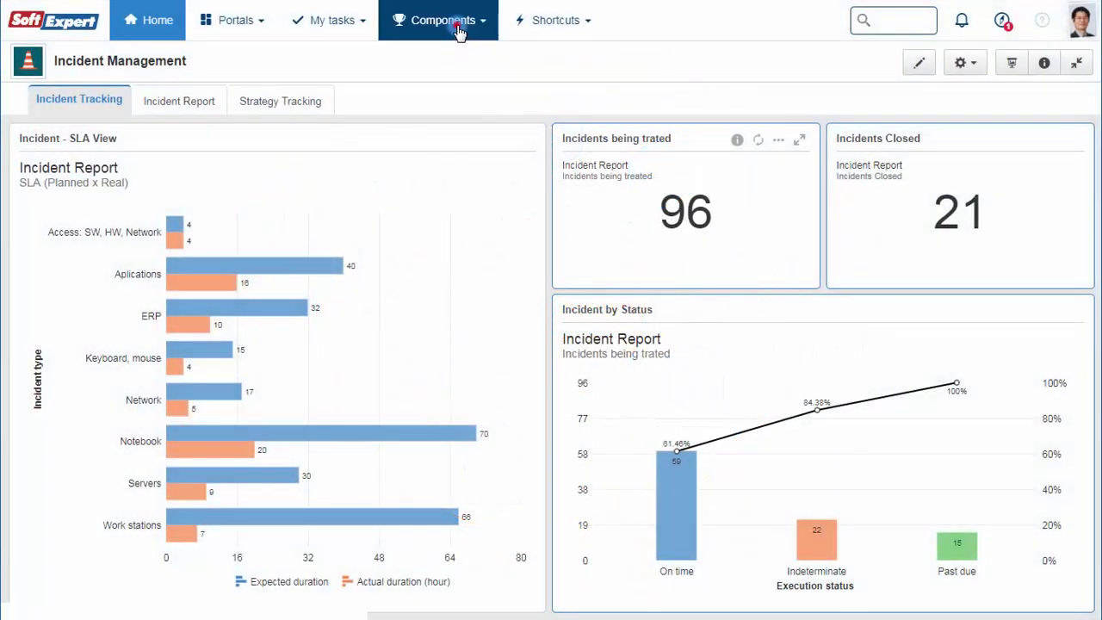
pyautogui.click(459, 30)
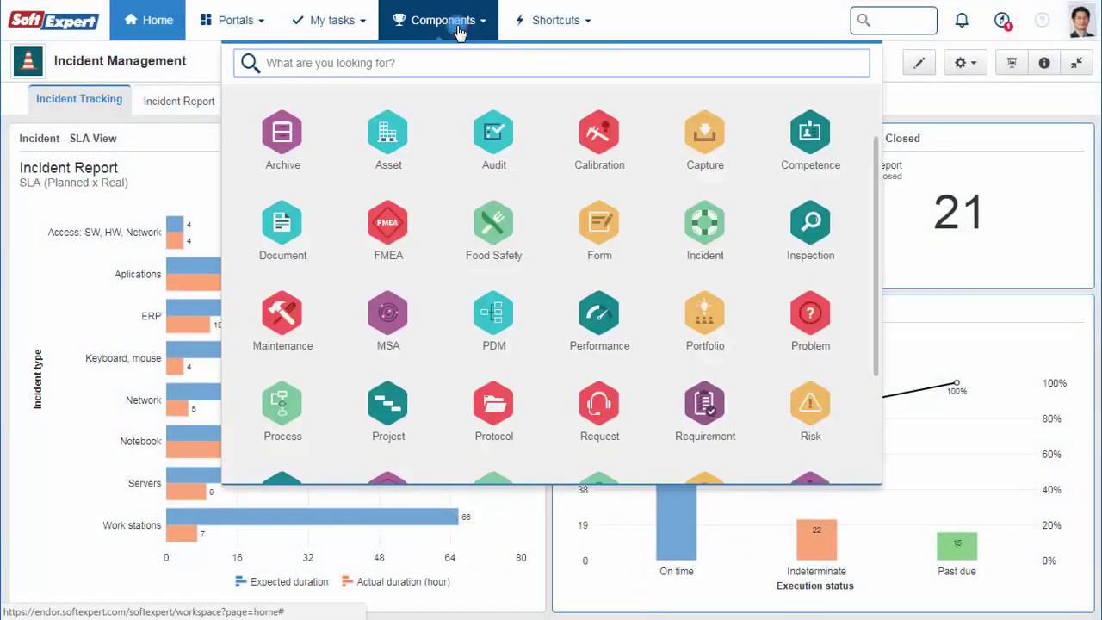
pyautogui.click(289, 402)
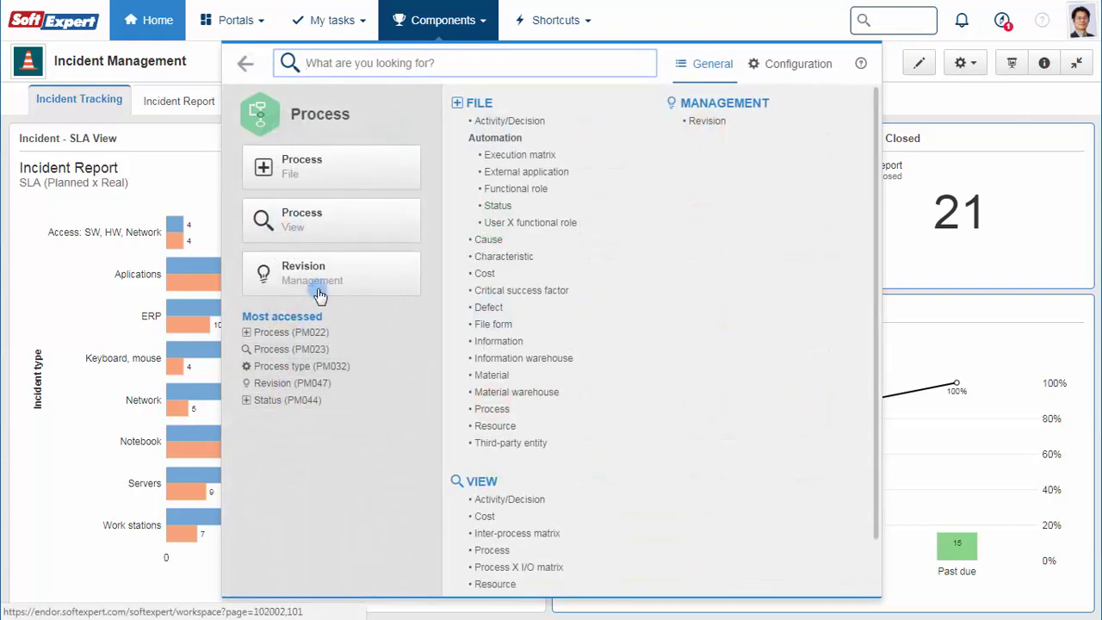
pyautogui.click(382, 170)
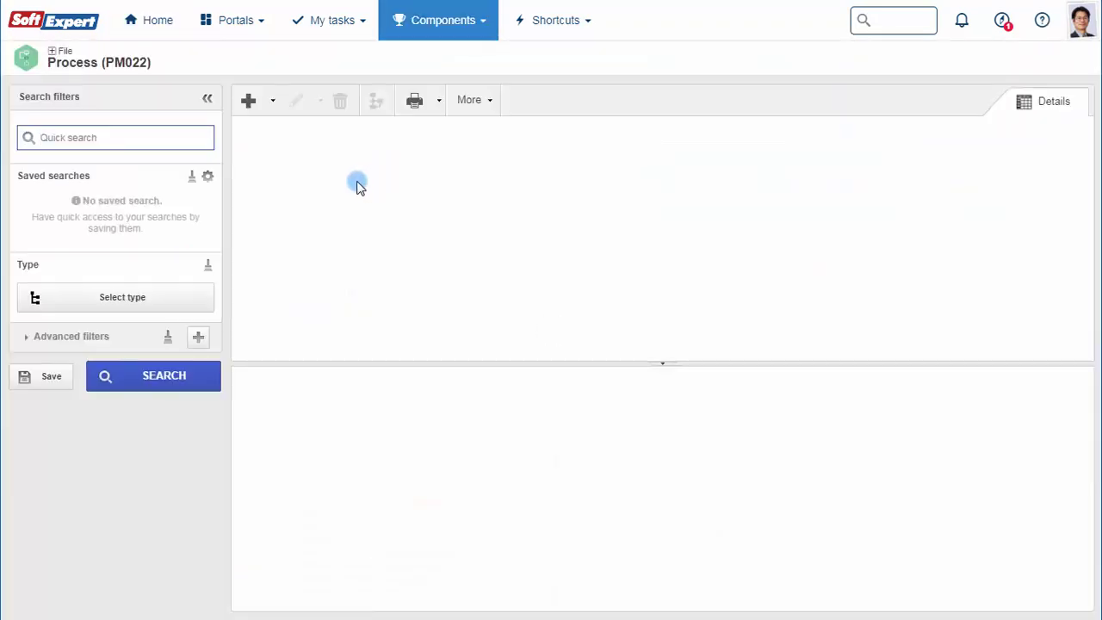
# Filter processes by type '05 - Purchase Processes' and open the RFQ flowchart for editing.
pyautogui.click(187, 295)
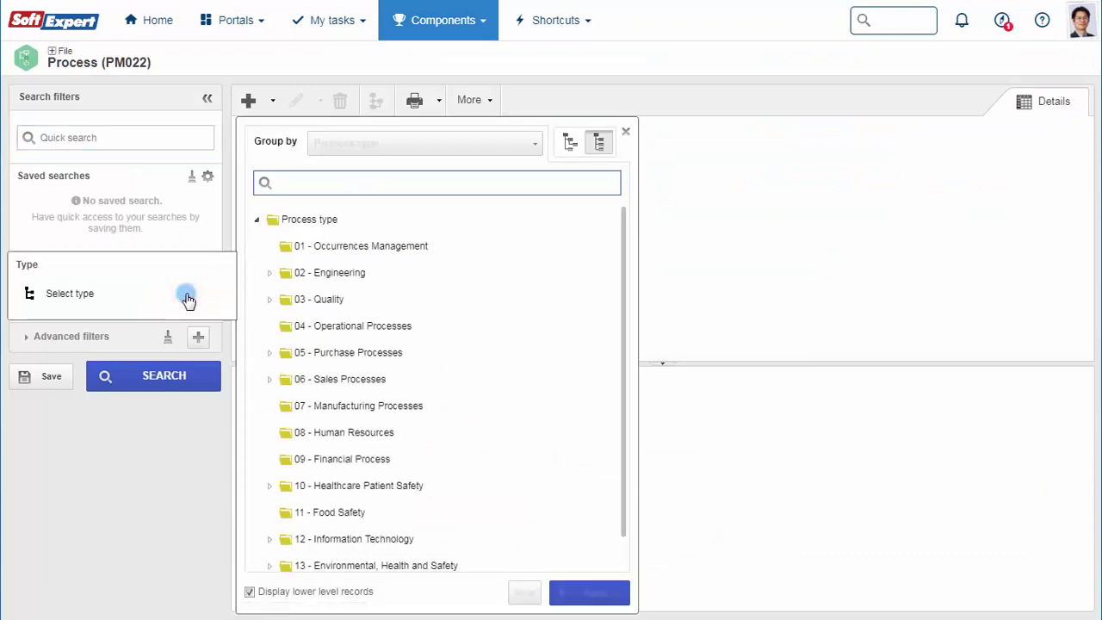
pyautogui.click(389, 355)
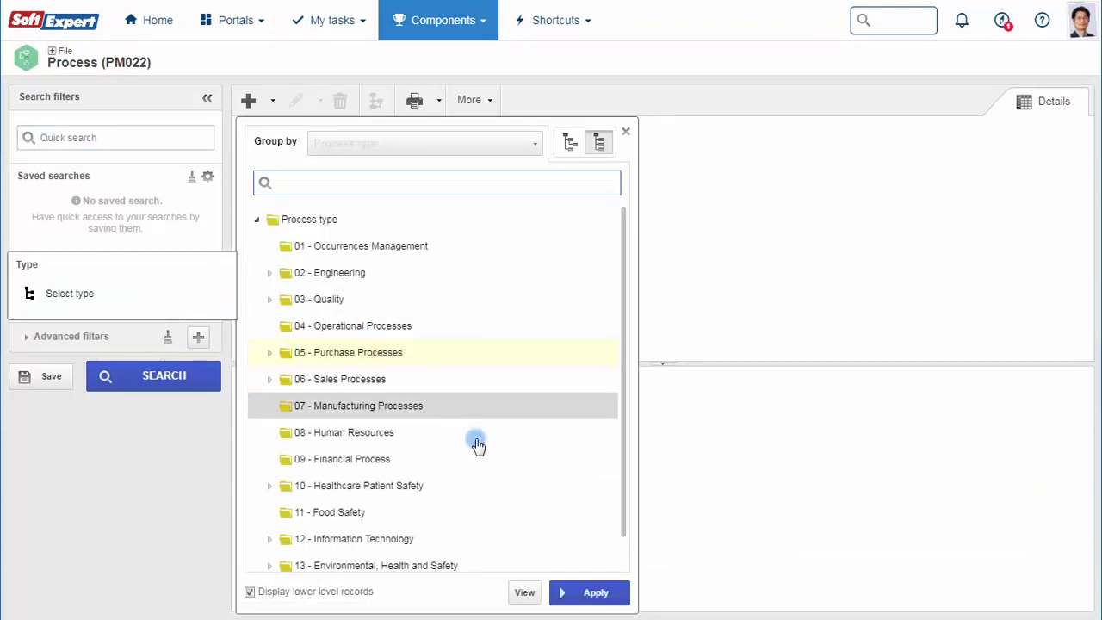
pyautogui.click(591, 592)
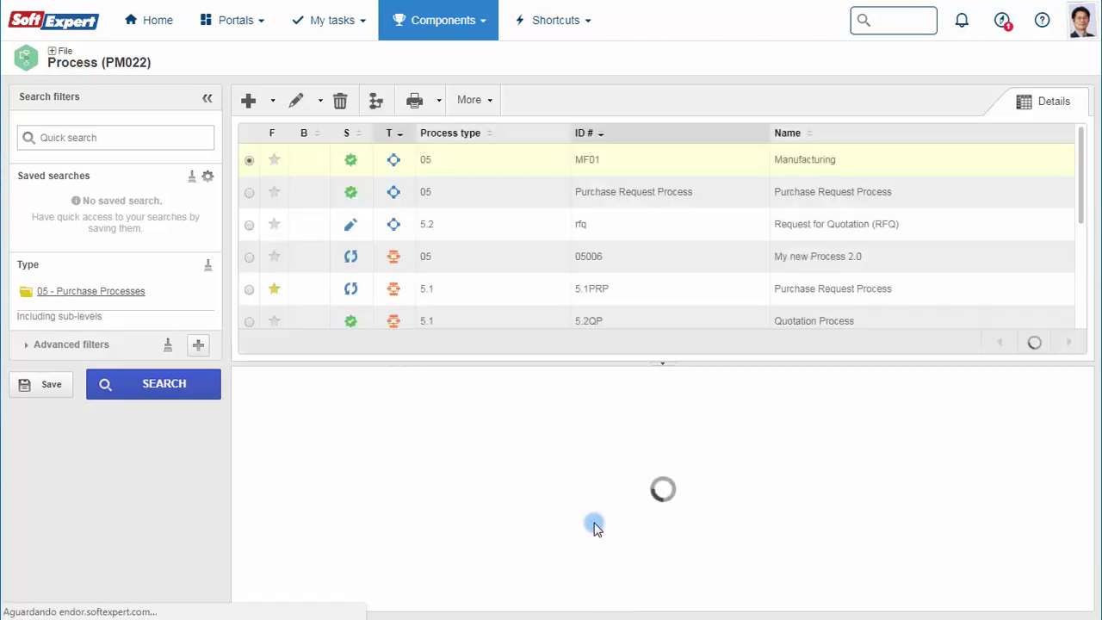
pyautogui.click(677, 225)
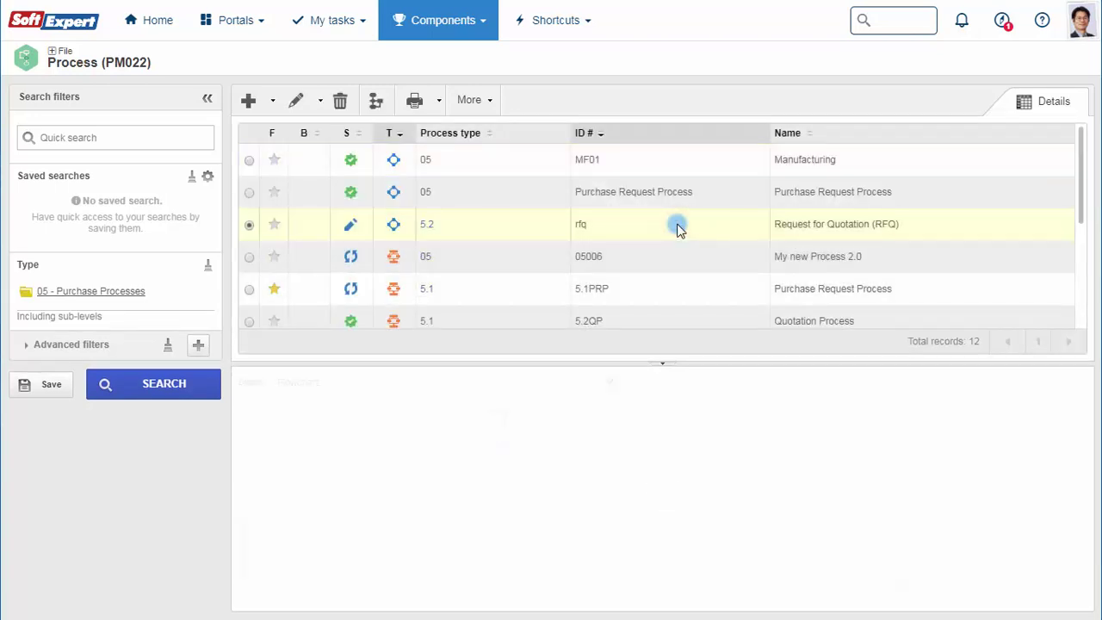
pyautogui.click(372, 105)
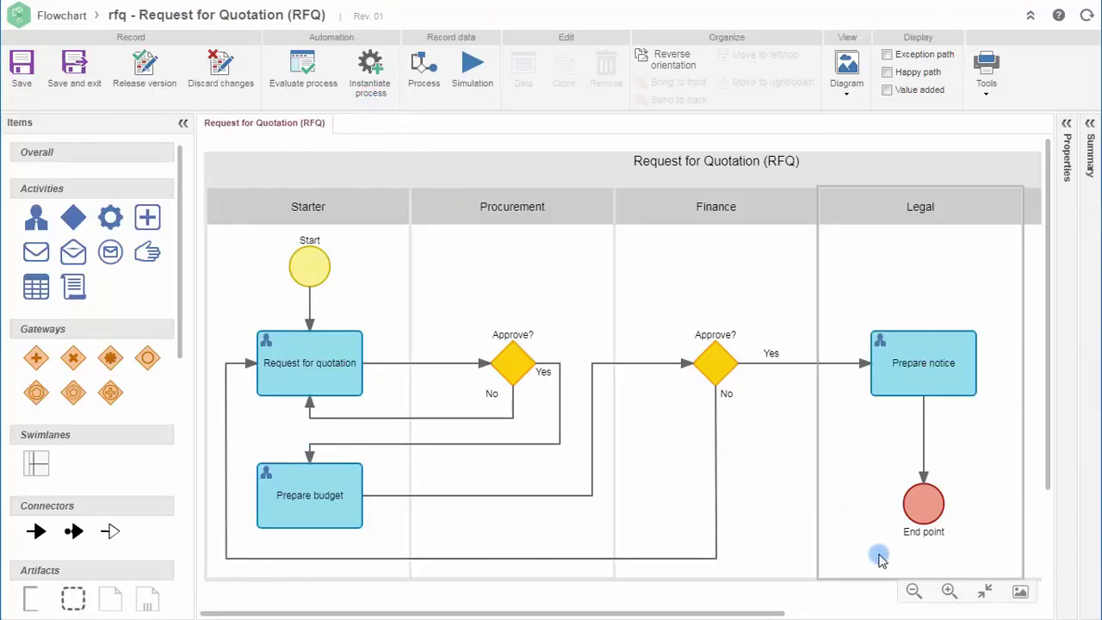
# Add a 'Plan project' activity in Project Management between Prepare notice and End point, then save.
pyautogui.click(913, 591)
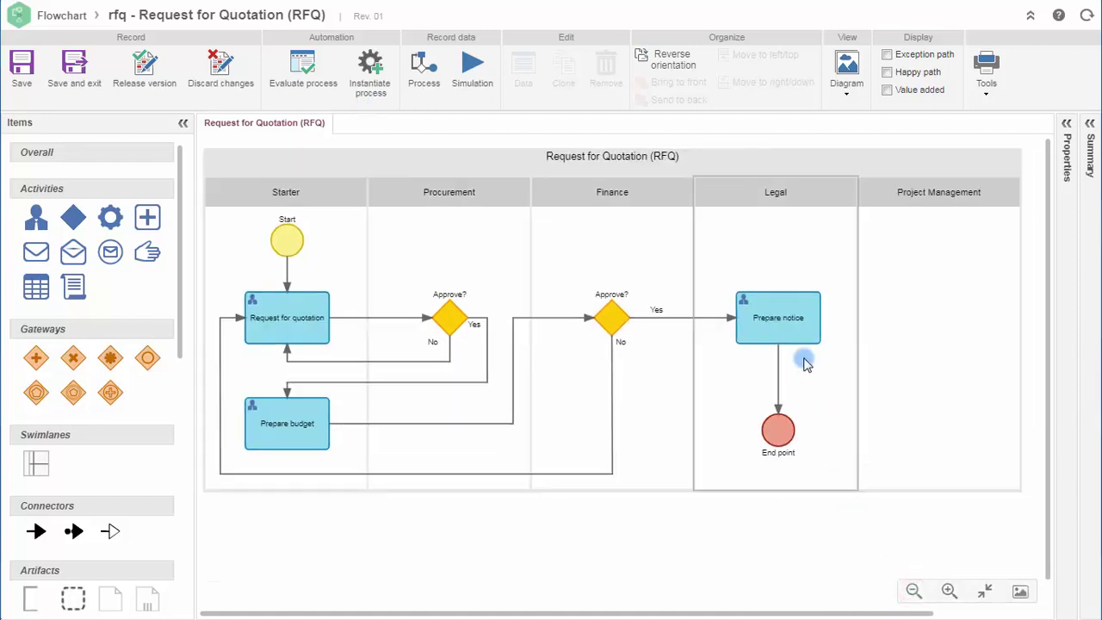
pyautogui.click(801, 297)
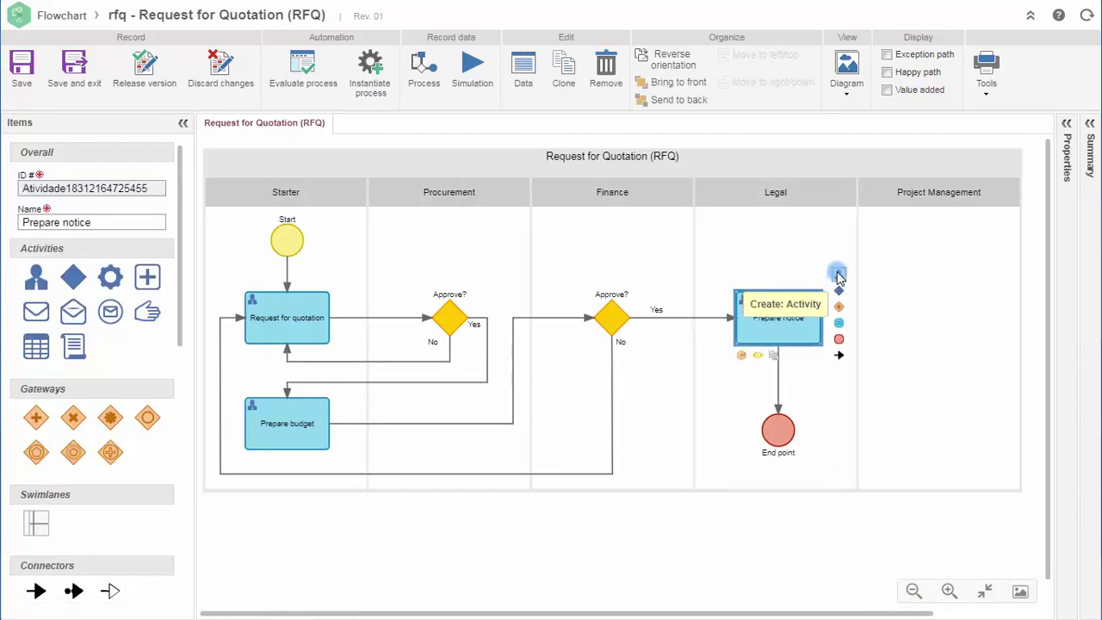
pyautogui.moveTo(838, 275)
pyautogui.mouseDown()
pyautogui.moveTo(937, 388)
pyautogui.moveTo(947, 425)
pyautogui.mouseUp()
pyautogui.moveTo(1009, 463); pyautogui.dragTo(784, 435)
pyautogui.doubleClick(52, 223)
pyautogui.write('Plan project')
pyautogui.press('Return')
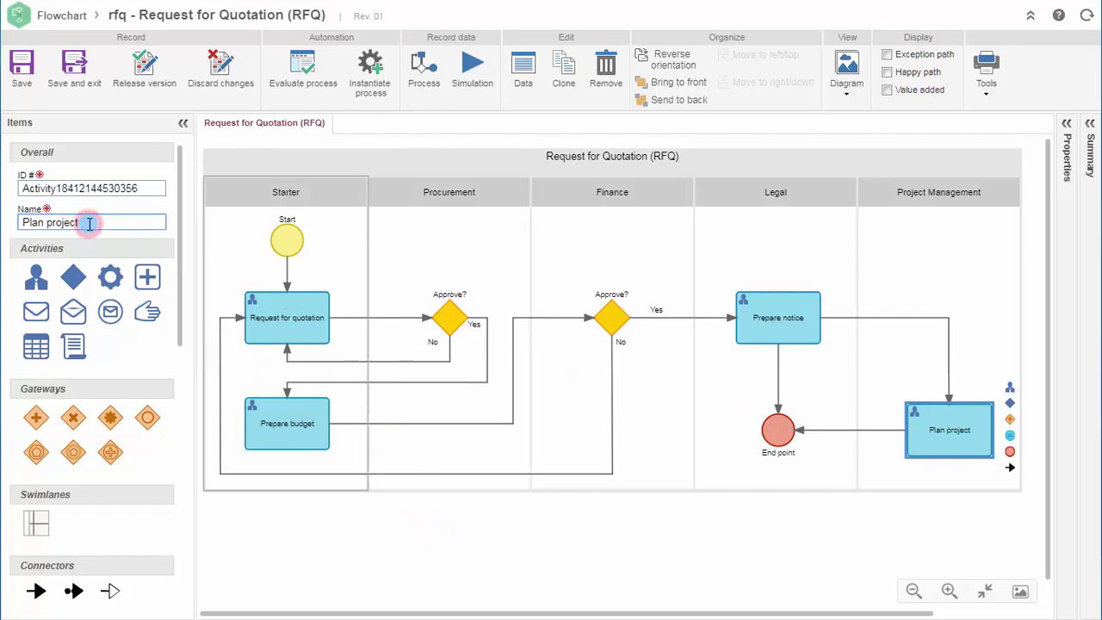
pyautogui.click(21, 67)
# Search 'rfq' in Process and view the RFQ flowchart zoomed out.
pyautogui.click(889, 24)
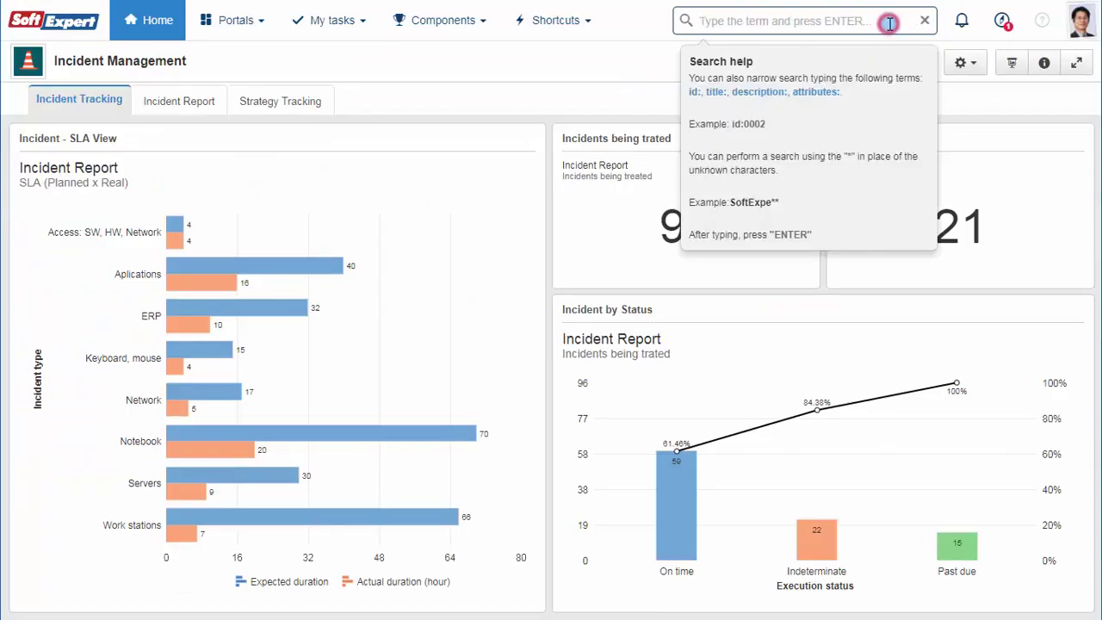
pyautogui.write('rfq')
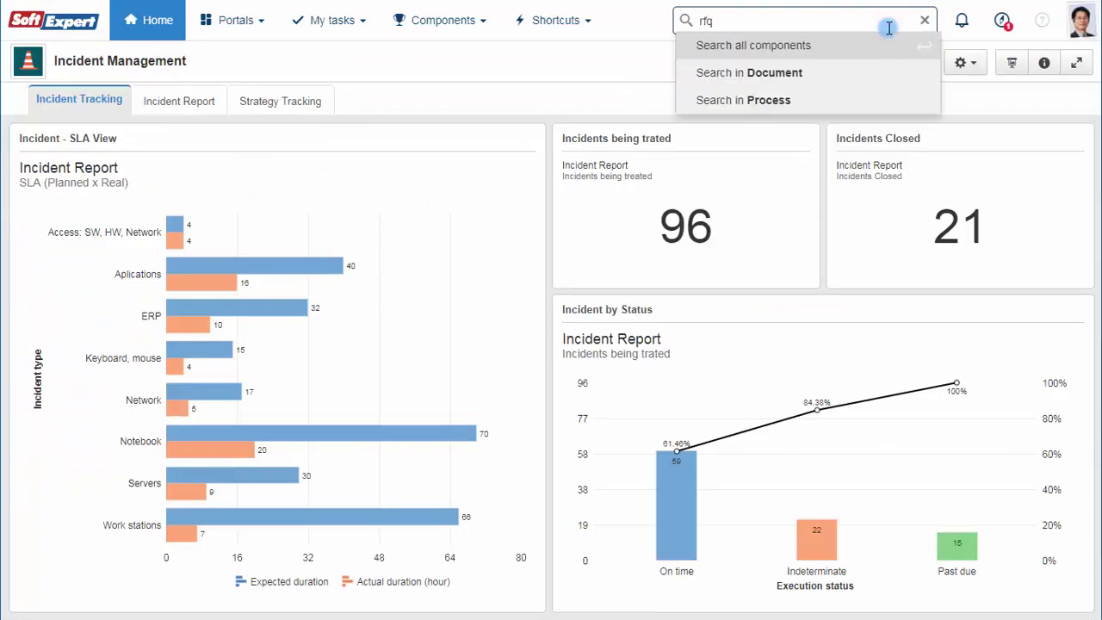
pyautogui.click(887, 103)
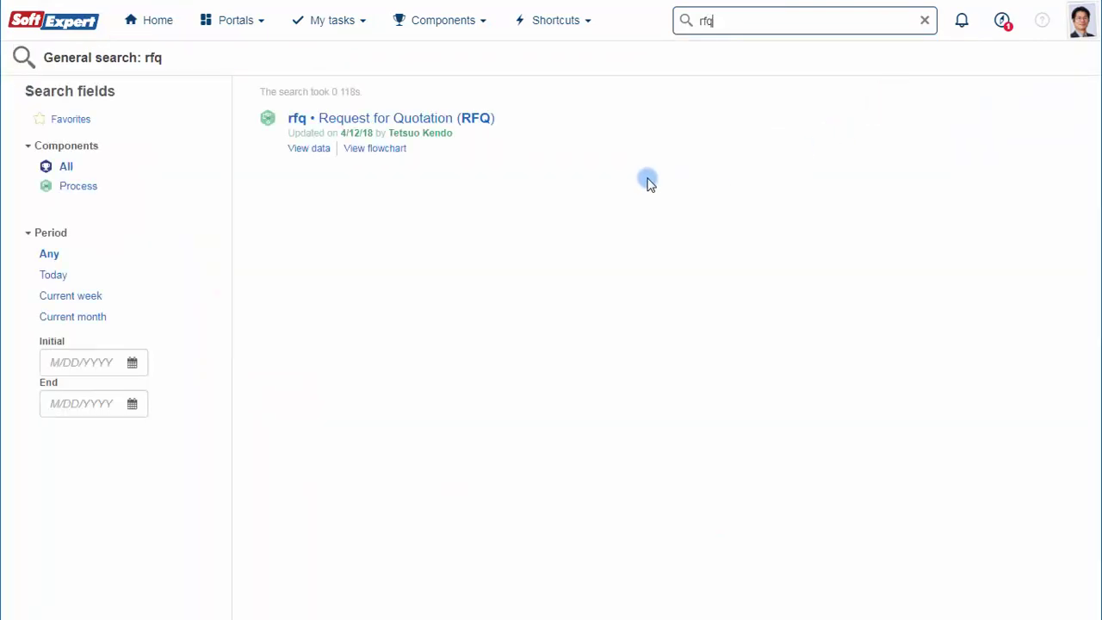
pyautogui.click(389, 151)
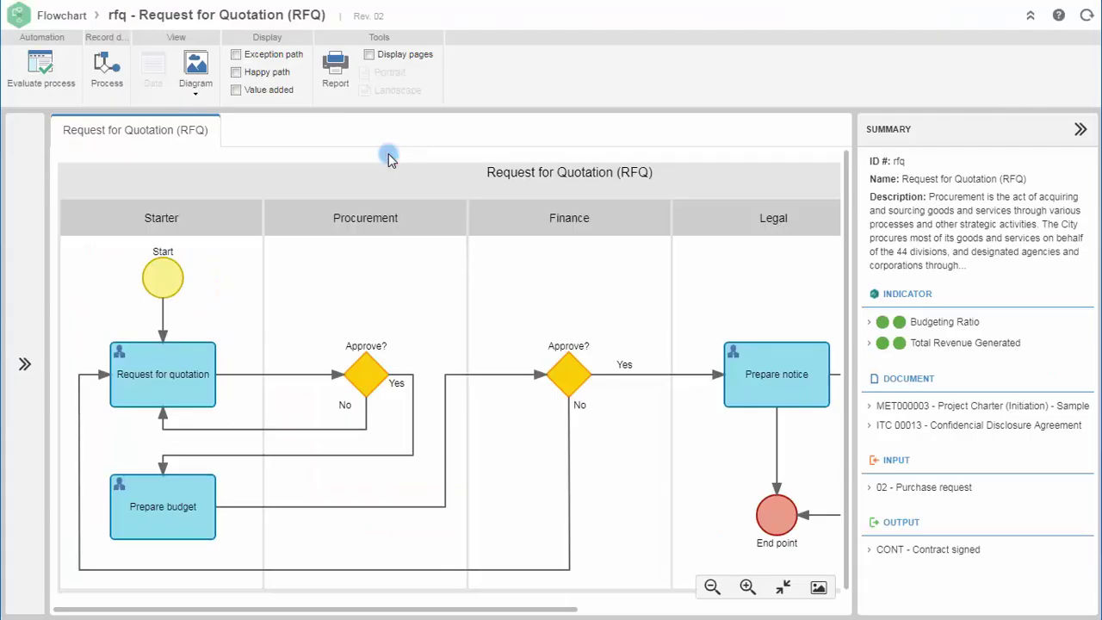
pyautogui.click(711, 586)
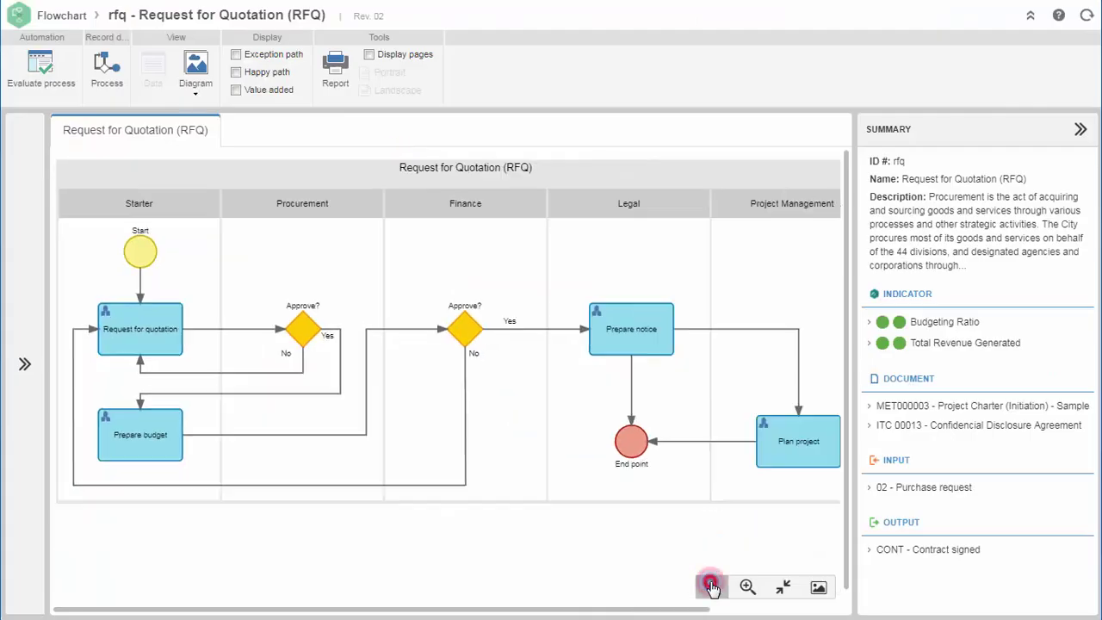
pyautogui.moveTo(685, 610); pyautogui.dragTo(704, 611)
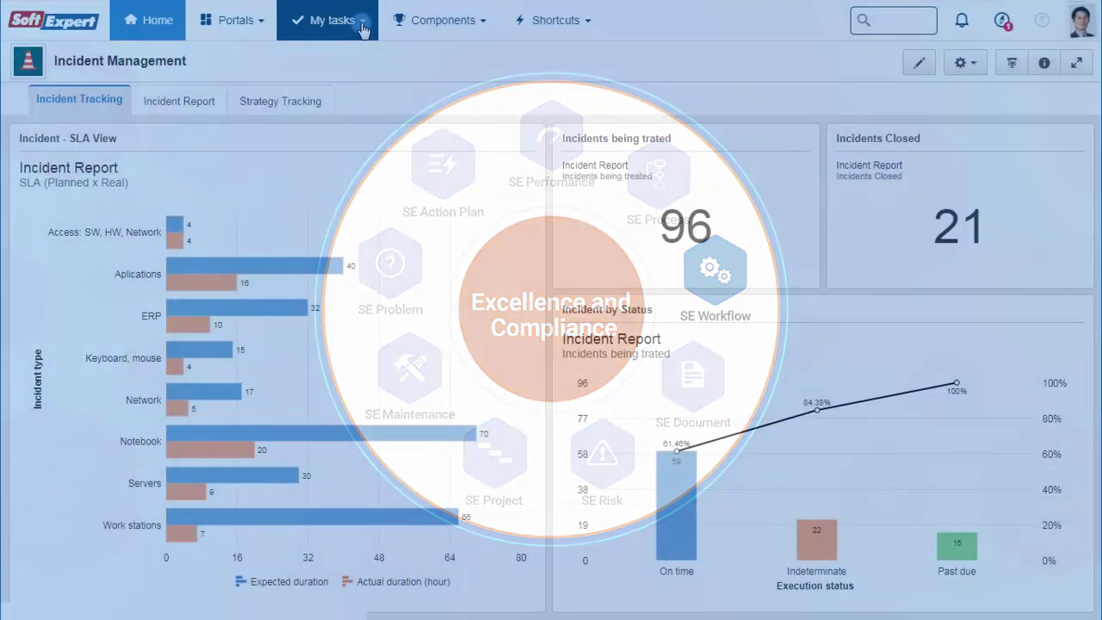
# From My tasks > Workflow > Activity execution, execute task 000436 (Professional Services, Architectural Services).
pyautogui.click(361, 27)
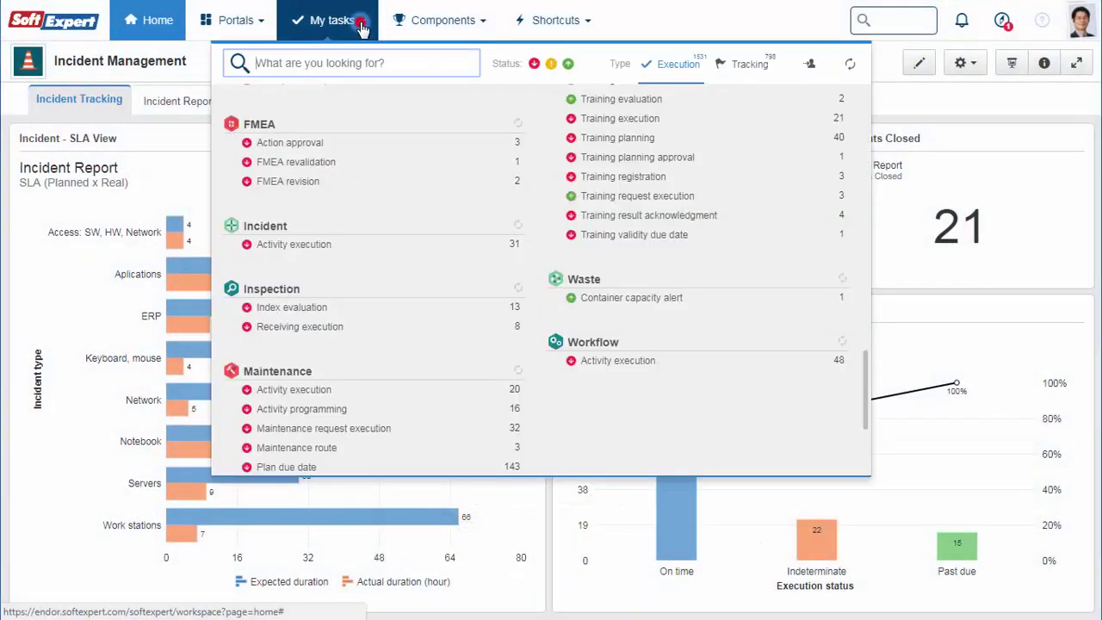
pyautogui.click(705, 365)
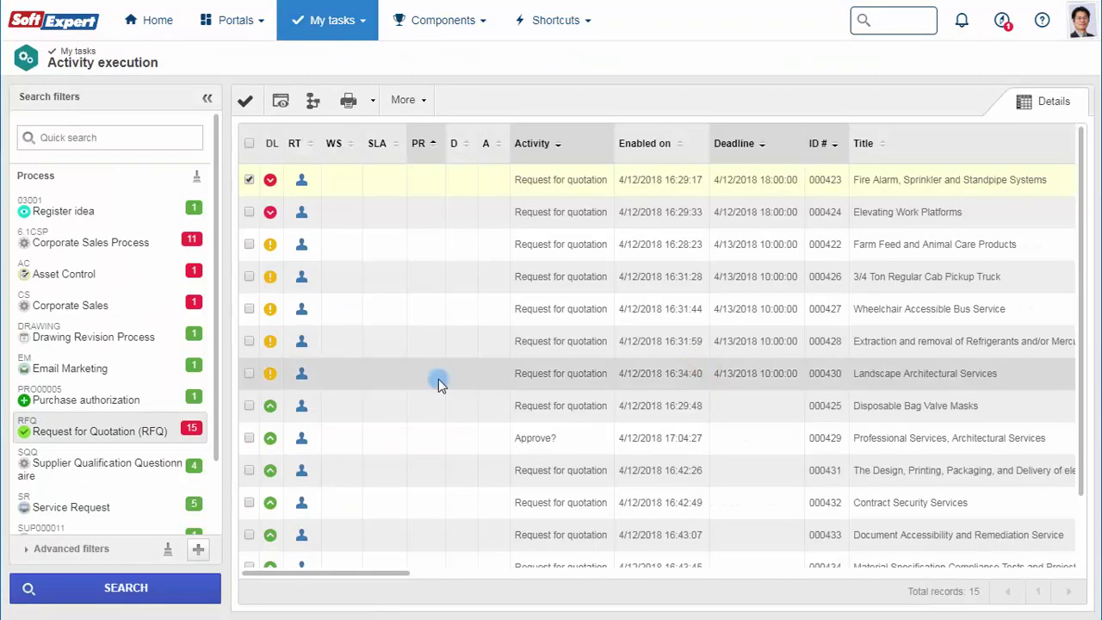
pyautogui.scroll(-2, 439, 384)
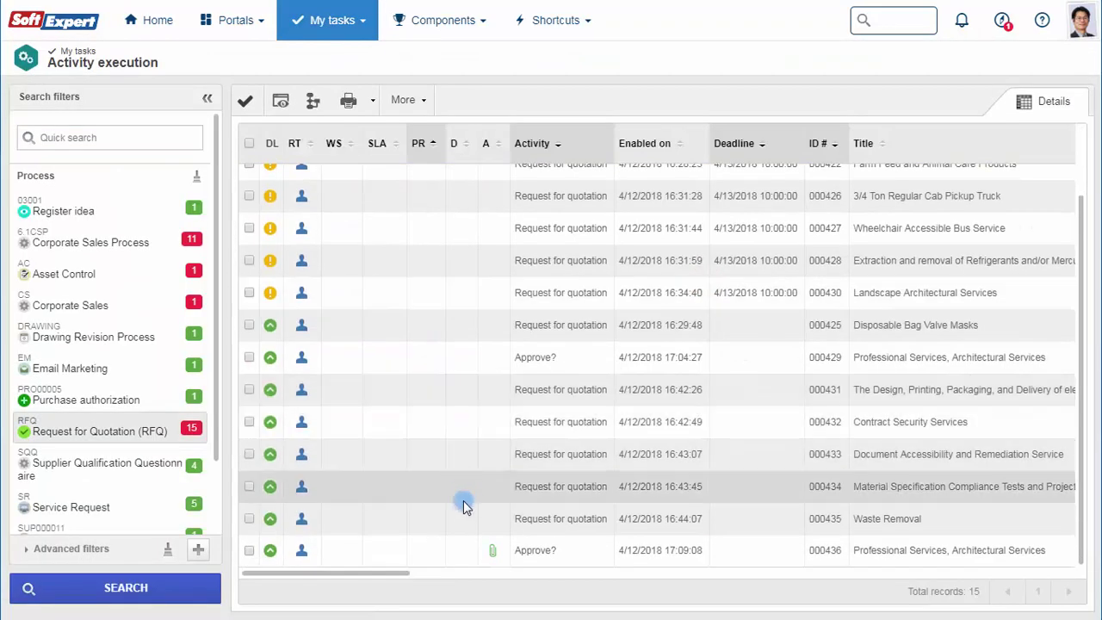
pyautogui.click(460, 550)
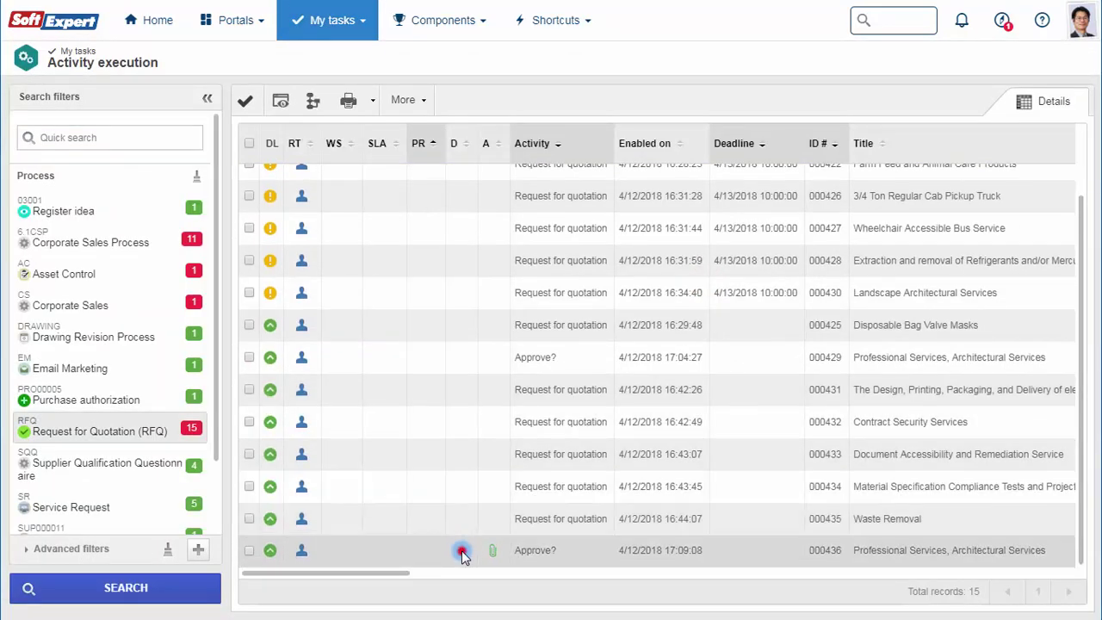
pyautogui.click(246, 100)
# Review task 000436's form, its attachments and its process flowchart, zoomed in twice.
pyautogui.scroll(-2, 583, 258)
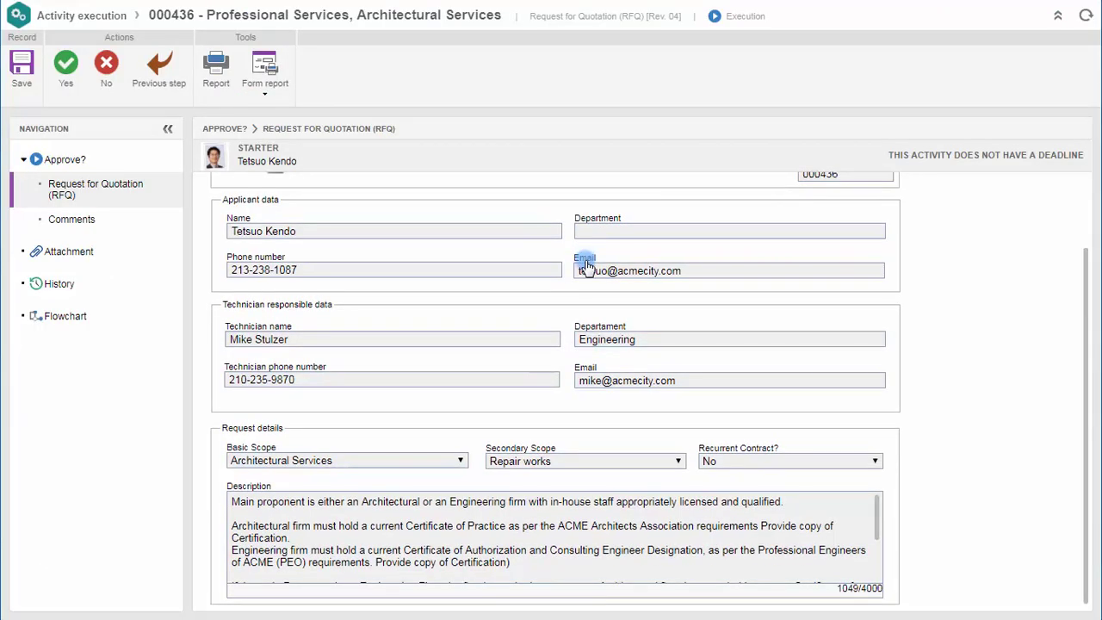
pyautogui.click(607, 277)
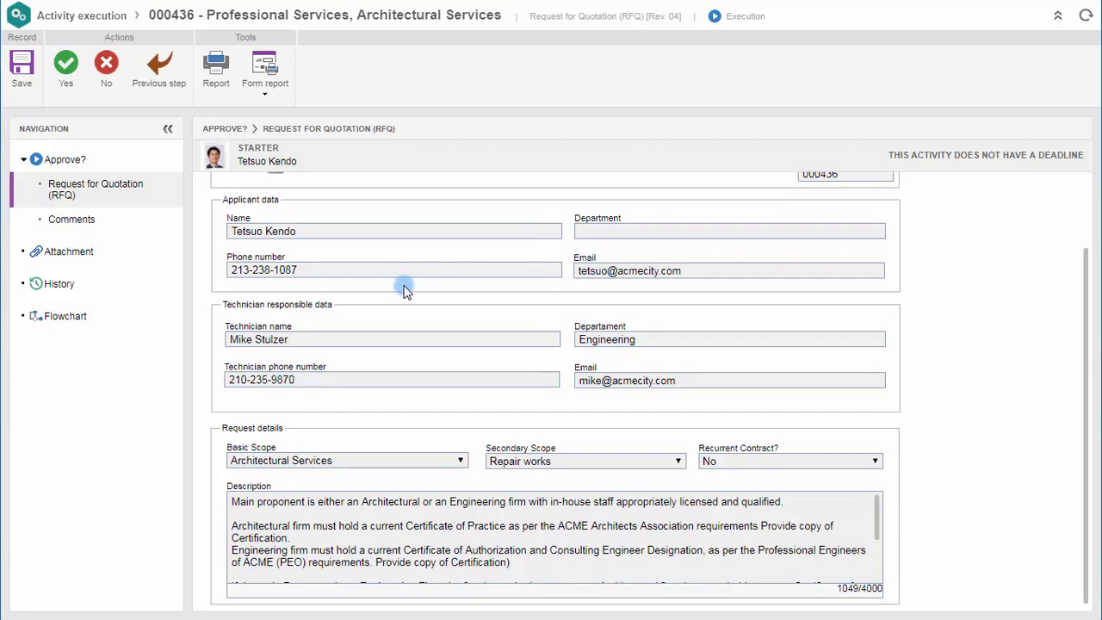
pyautogui.click(127, 257)
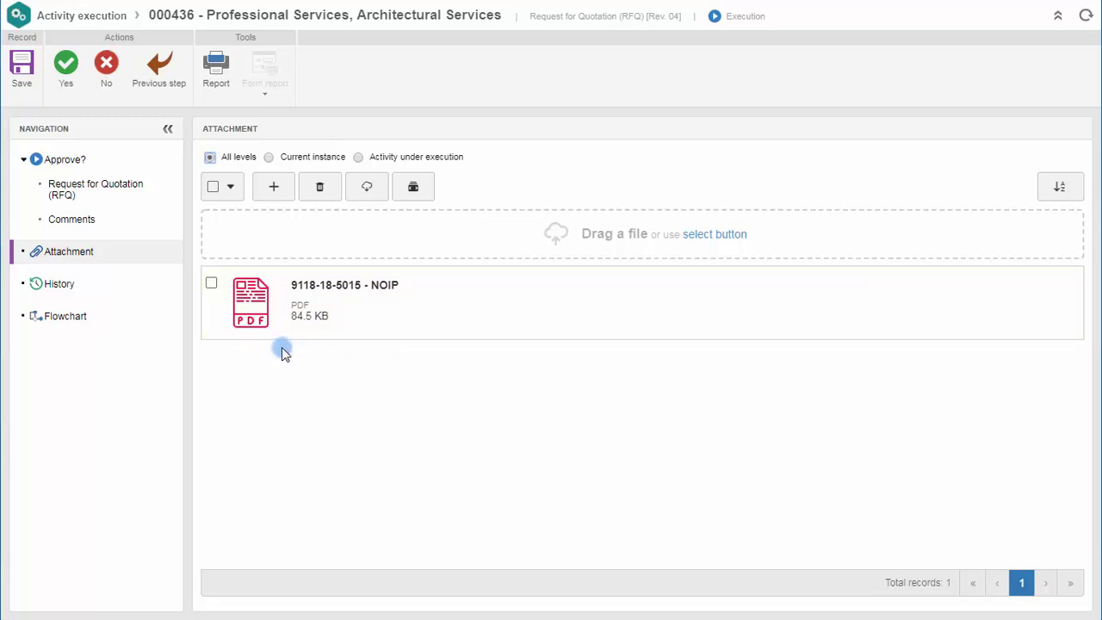
pyautogui.click(98, 317)
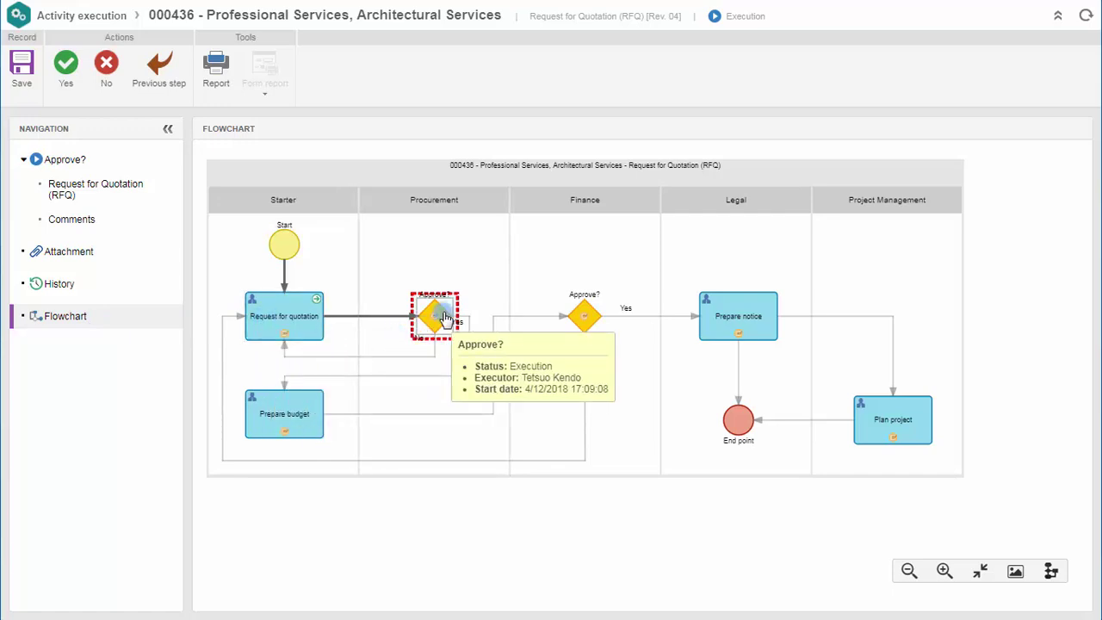
pyautogui.click(944, 570)
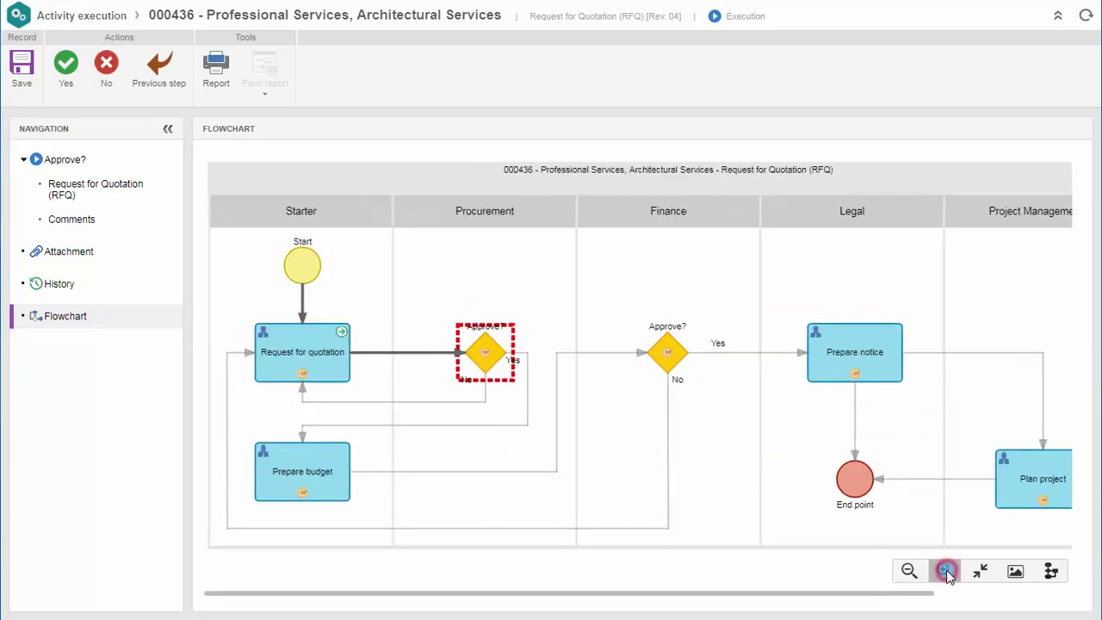
pyautogui.click(944, 570)
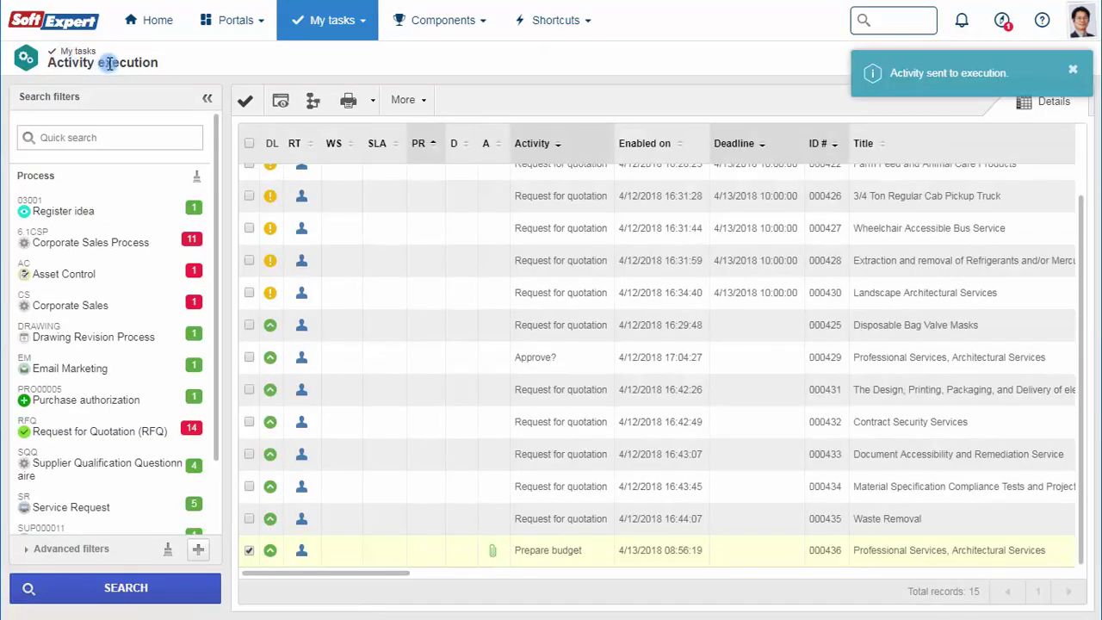
# Open the Workflow control panel and show the Responsible breakdown on the RFQ card.
pyautogui.click(426, 28)
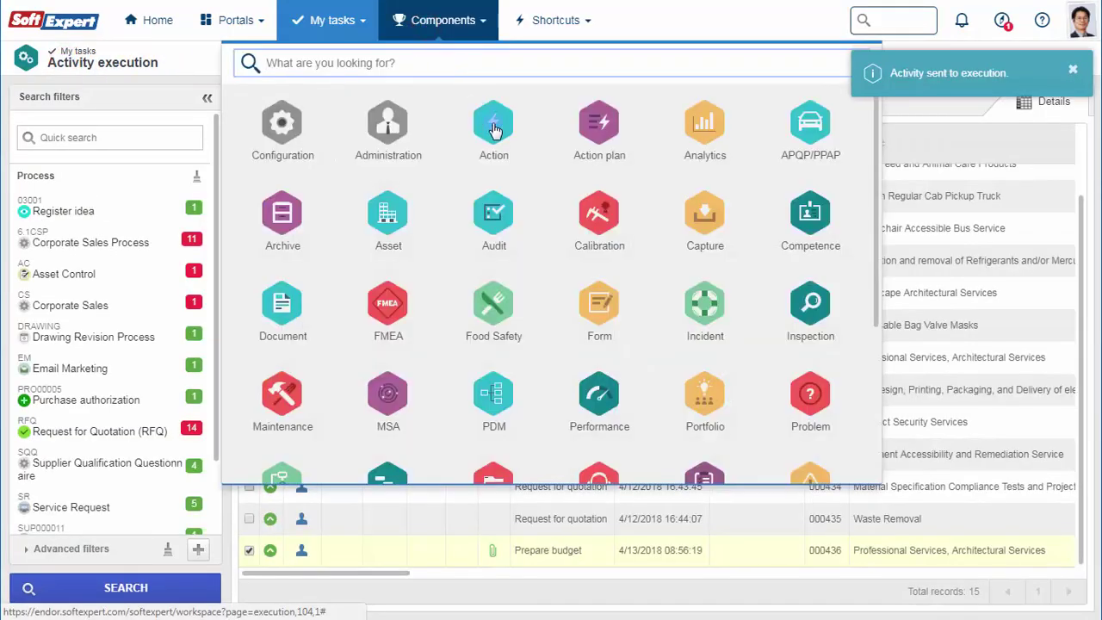
pyautogui.scroll(-3, 508, 163)
pyautogui.click(645, 418)
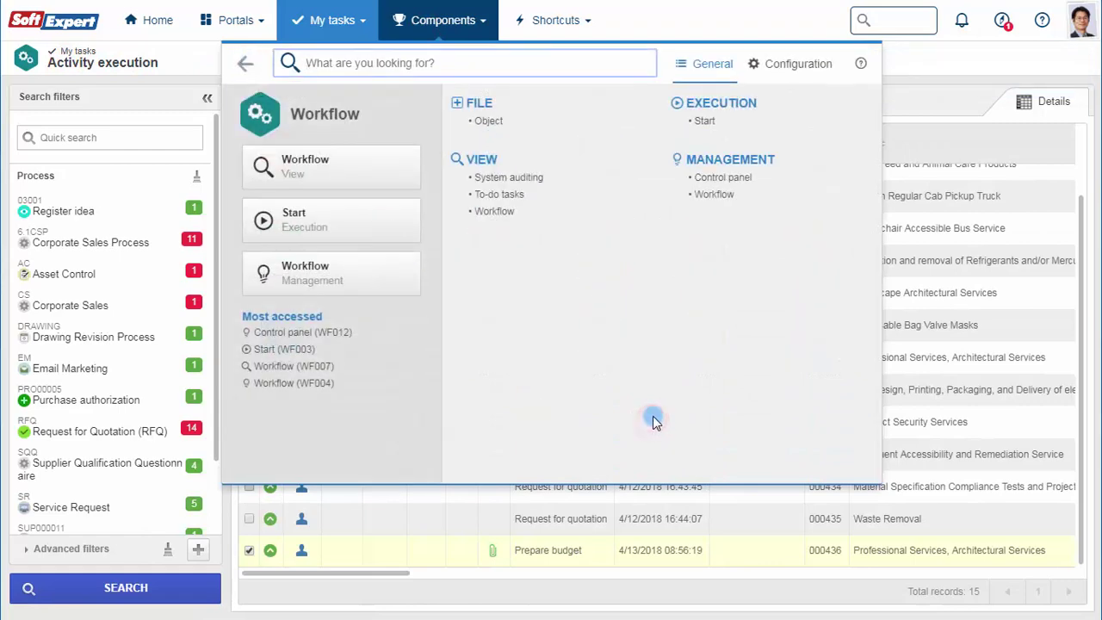
pyautogui.click(777, 178)
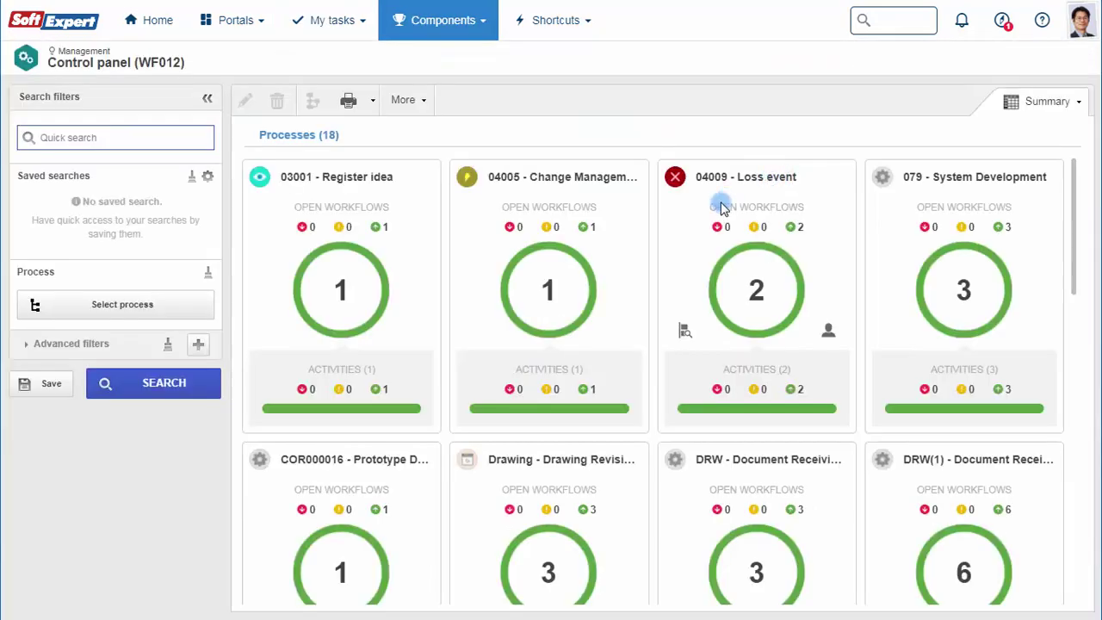
pyautogui.scroll(-3, 721, 208)
pyautogui.scroll(-1, 708, 153)
pyautogui.scroll(-2, 708, 221)
pyautogui.scroll(-3, 714, 226)
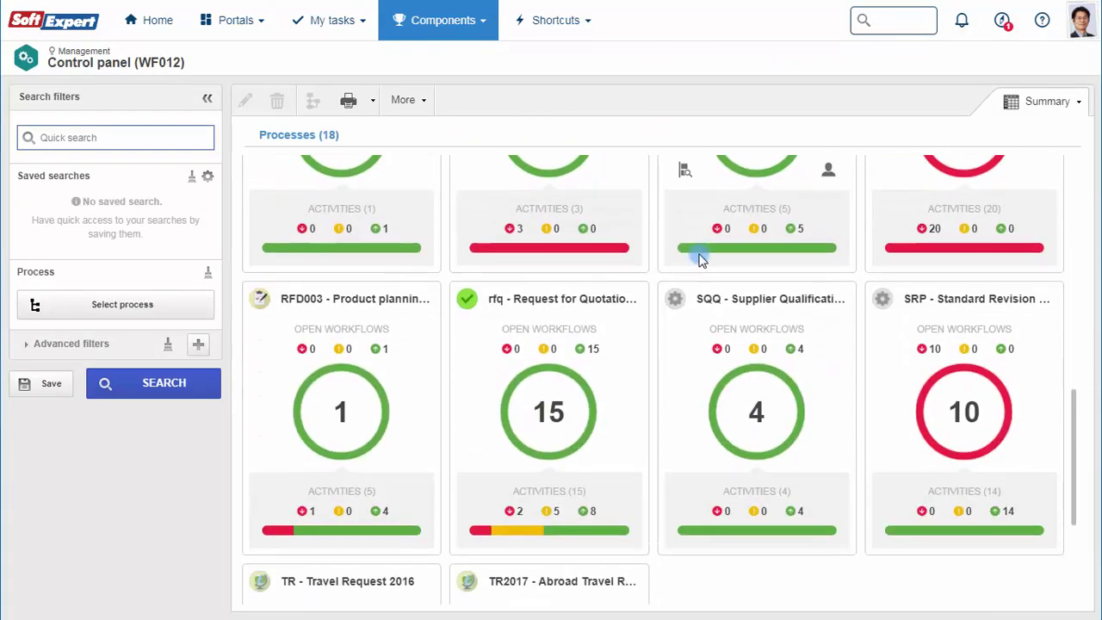
pyautogui.scroll(-1, 699, 261)
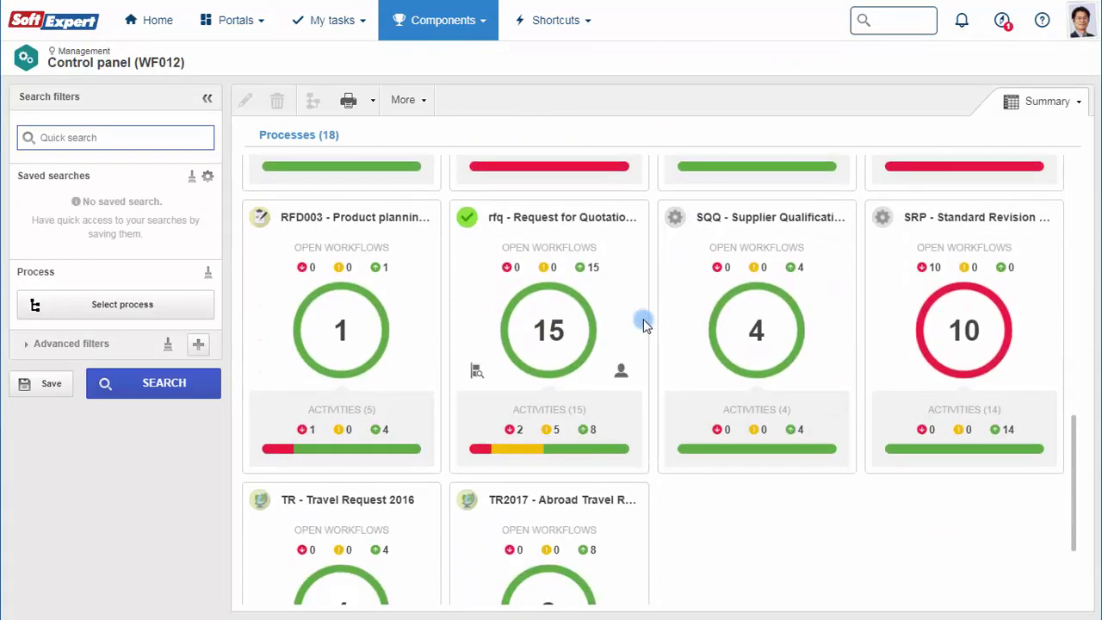
pyautogui.click(622, 376)
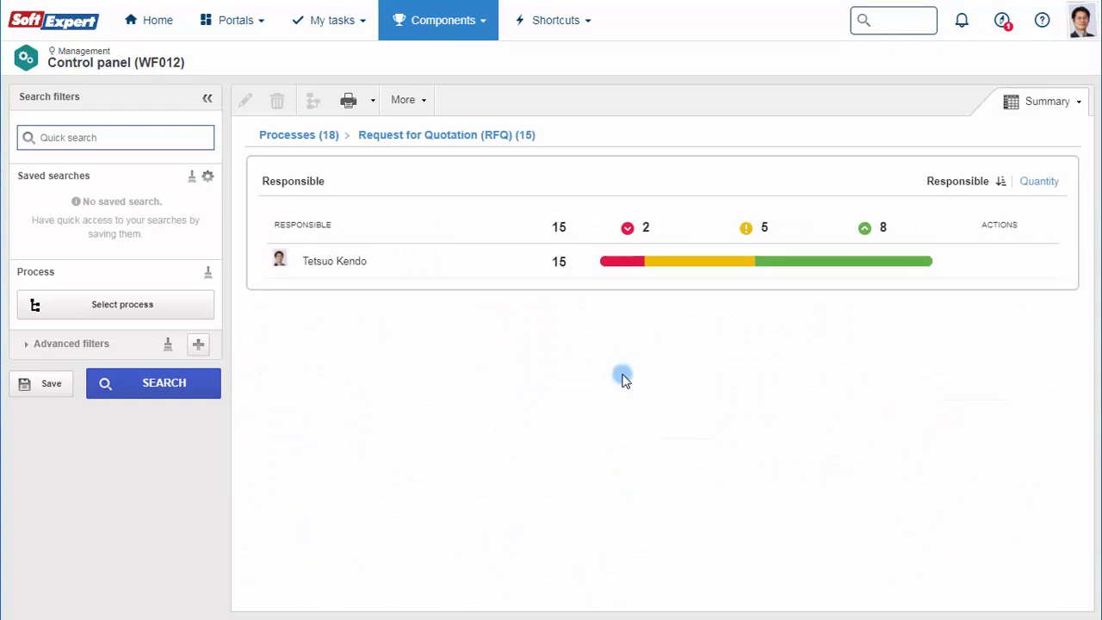
pyautogui.moveTo(603, 261)
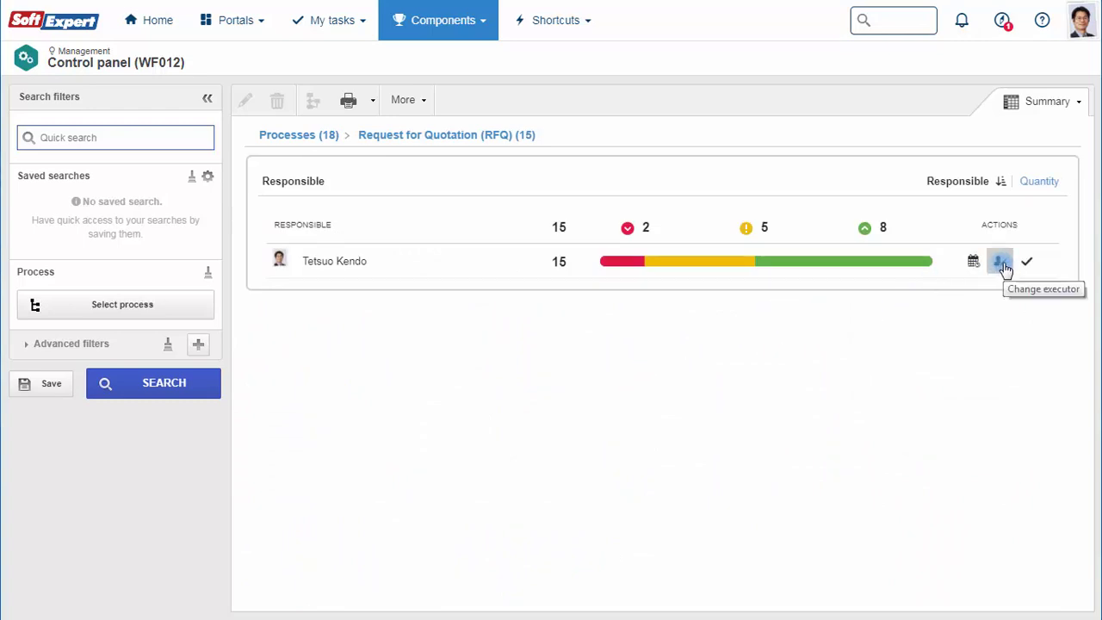
# Reassign activity 000432 (Contract Security Services) to a new user, explaining 'New responsible'.
pyautogui.click(1002, 263)
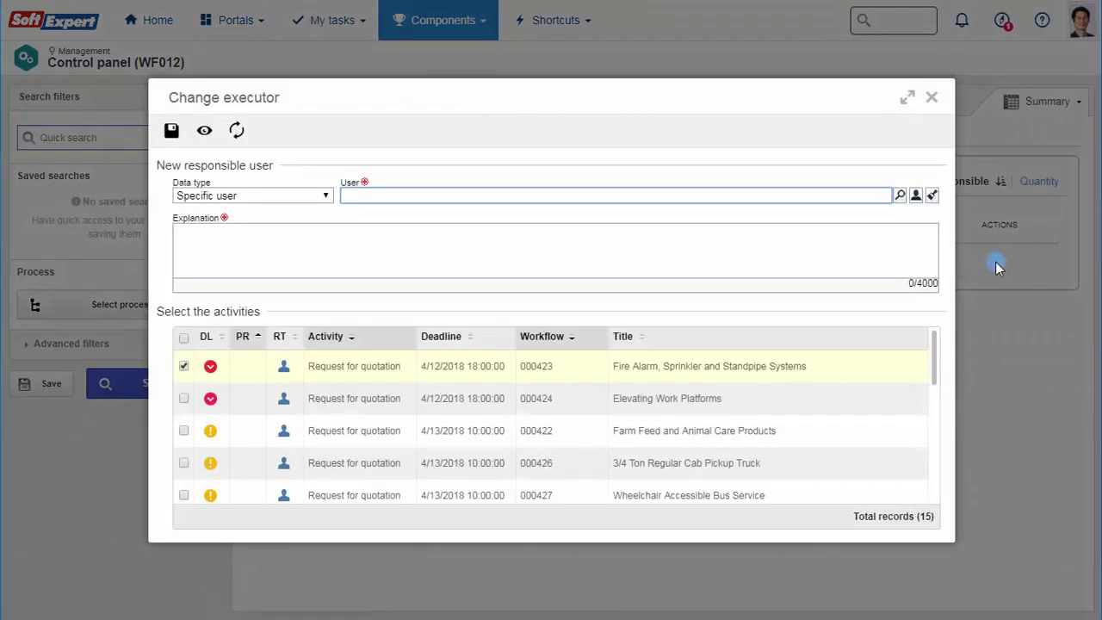
pyautogui.write('__')
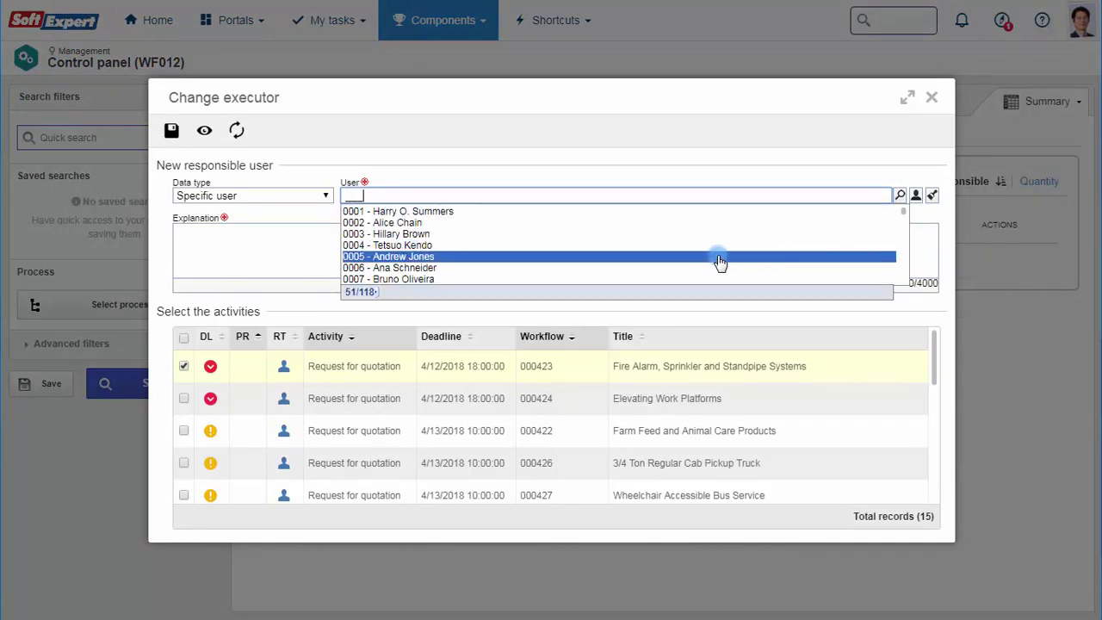
pyautogui.click(659, 259)
pyautogui.scroll(-5, 383, 376)
pyautogui.click(247, 449)
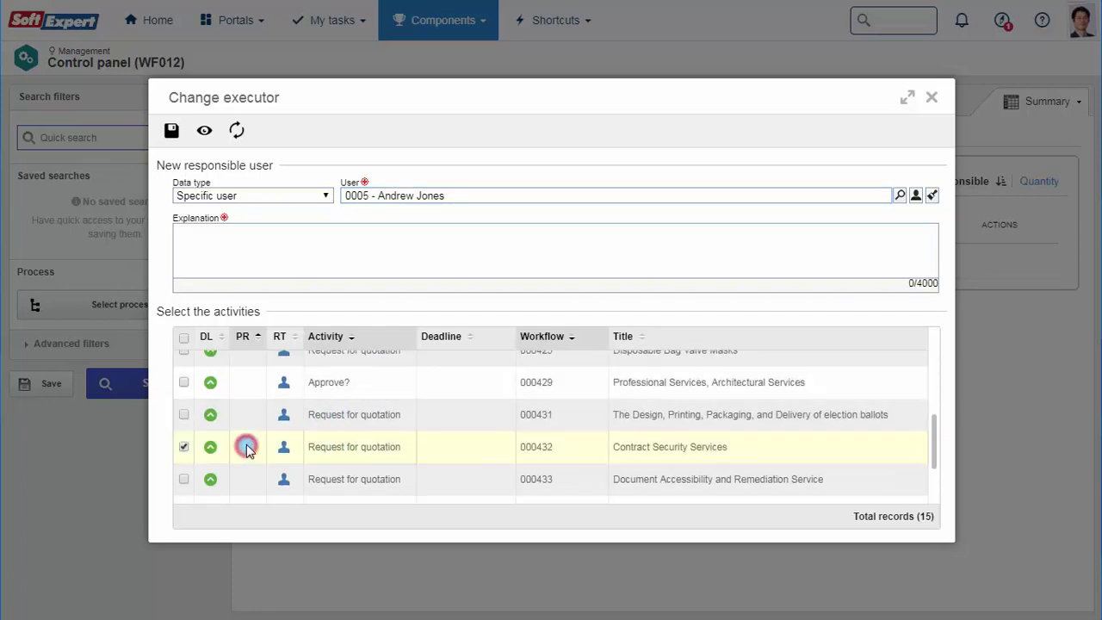
pyautogui.click(280, 258)
pyautogui.write('New responsible')
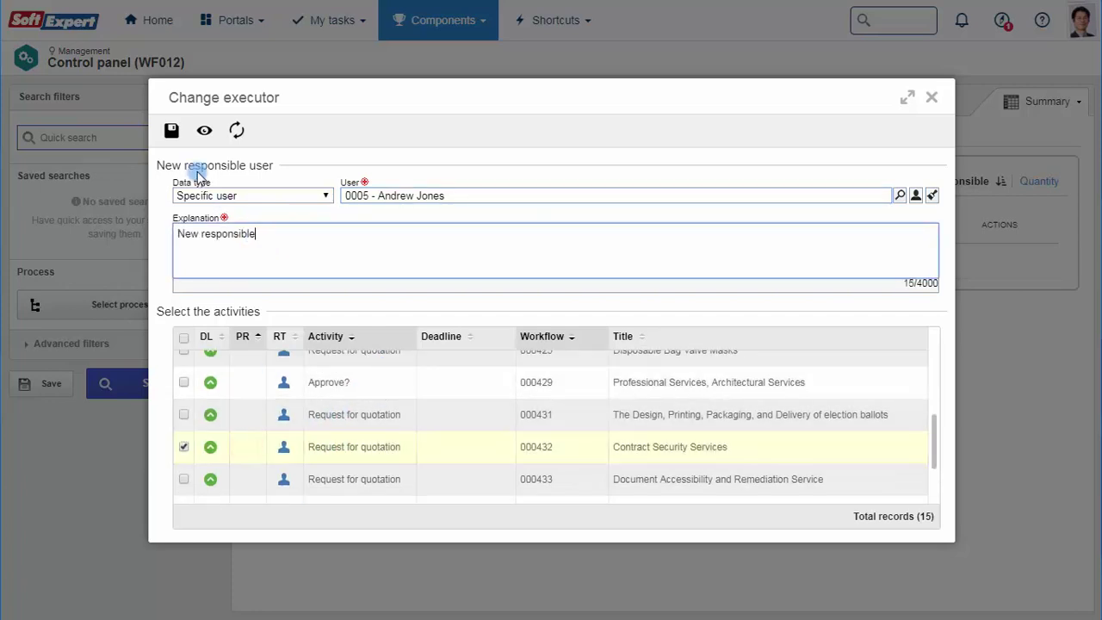
pyautogui.click(172, 130)
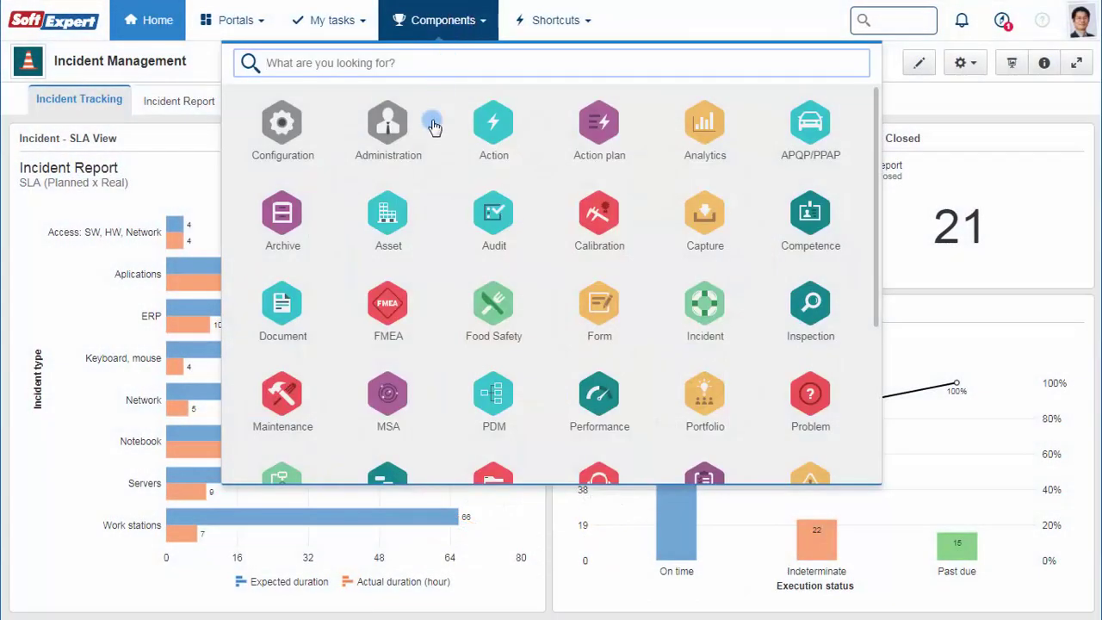
# Open Document > Document view and filter it to the PRO-Procurement category.
pyautogui.click(294, 309)
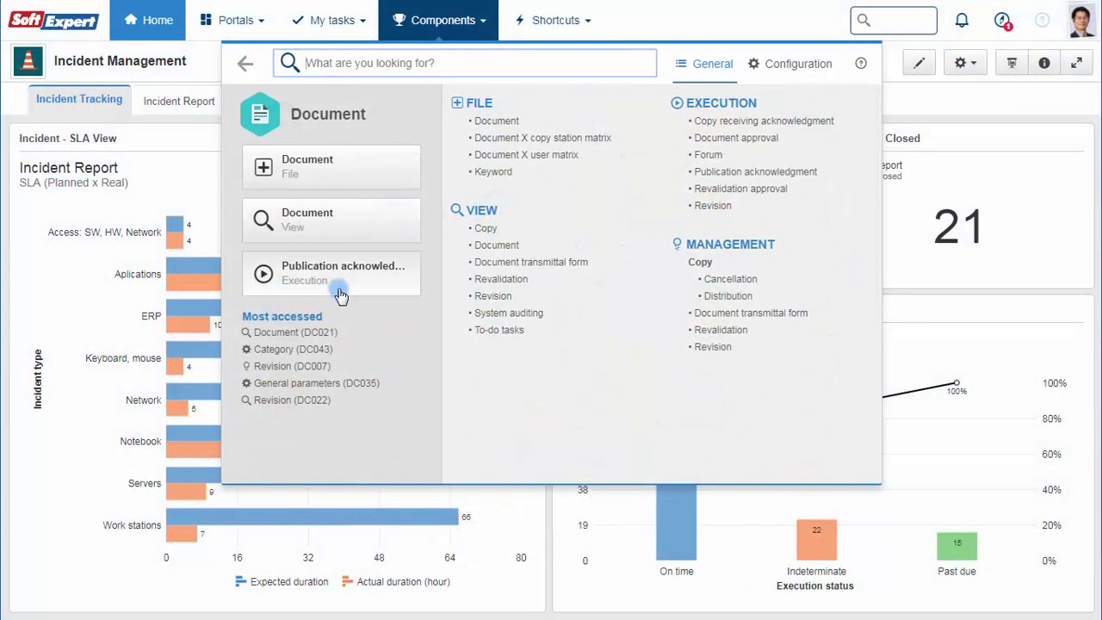
pyautogui.click(398, 228)
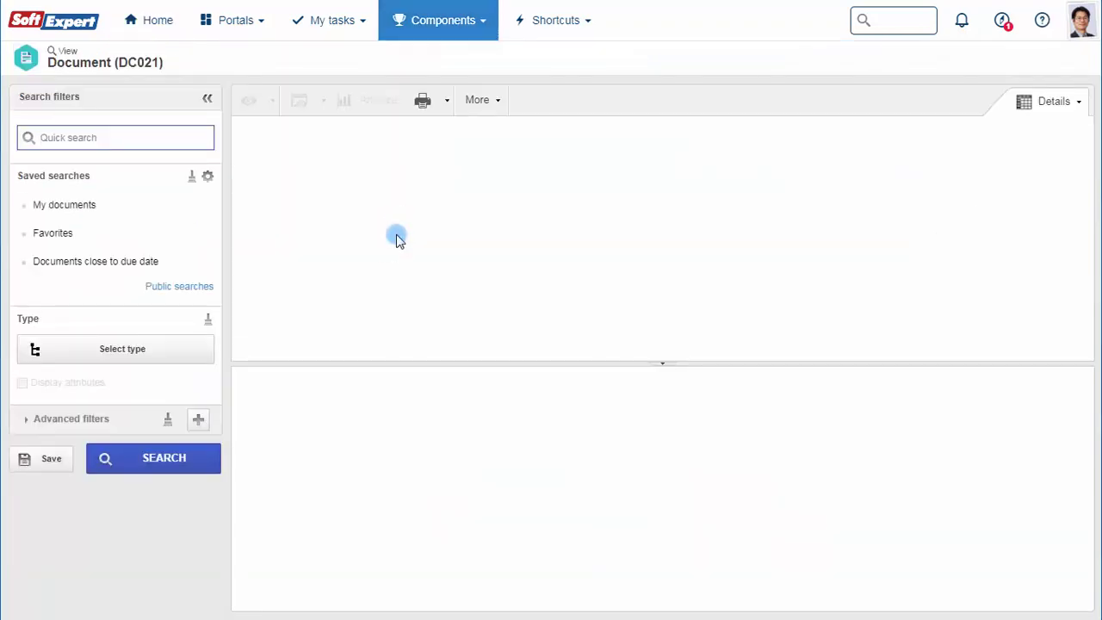
pyautogui.click(222, 350)
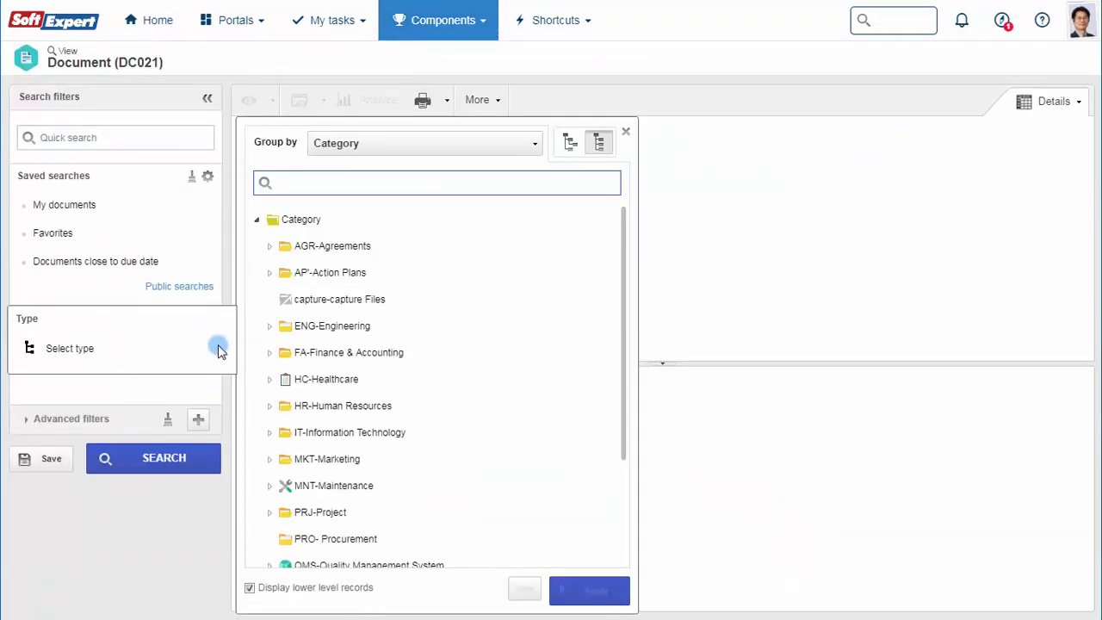
pyautogui.scroll(-2, 319, 405)
pyautogui.scroll(-2, 393, 465)
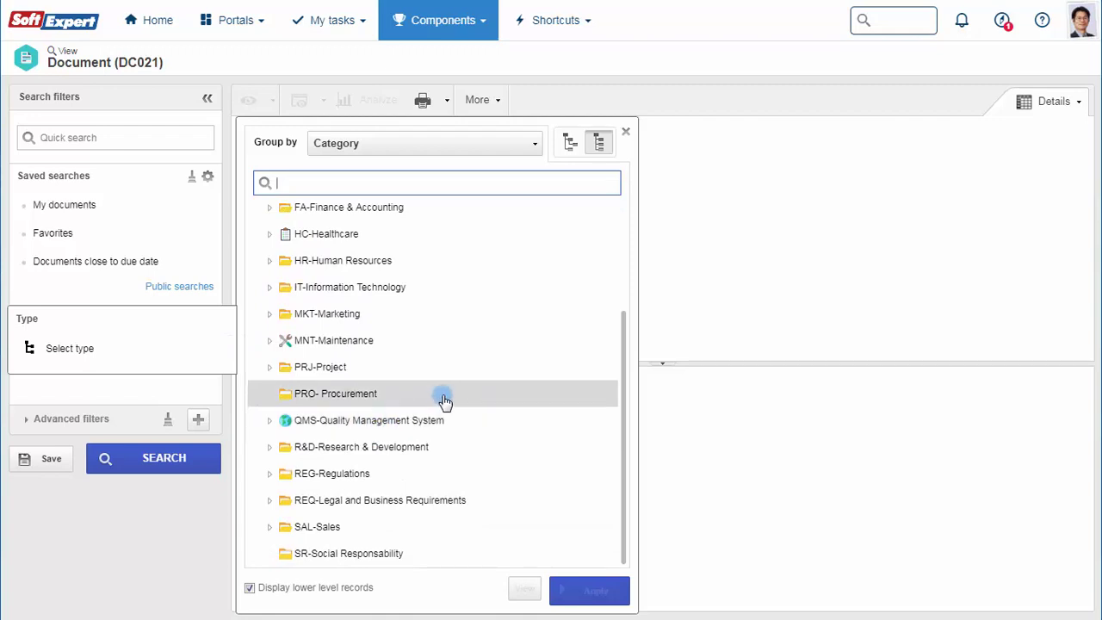
pyautogui.click(444, 401)
pyautogui.click(578, 588)
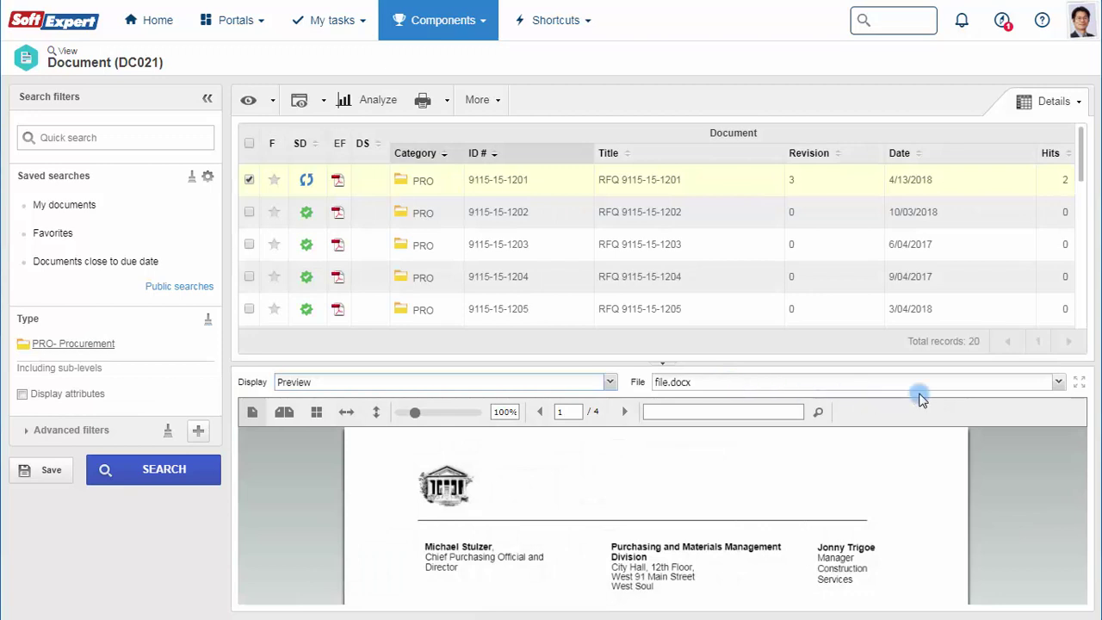
pyautogui.click(1082, 381)
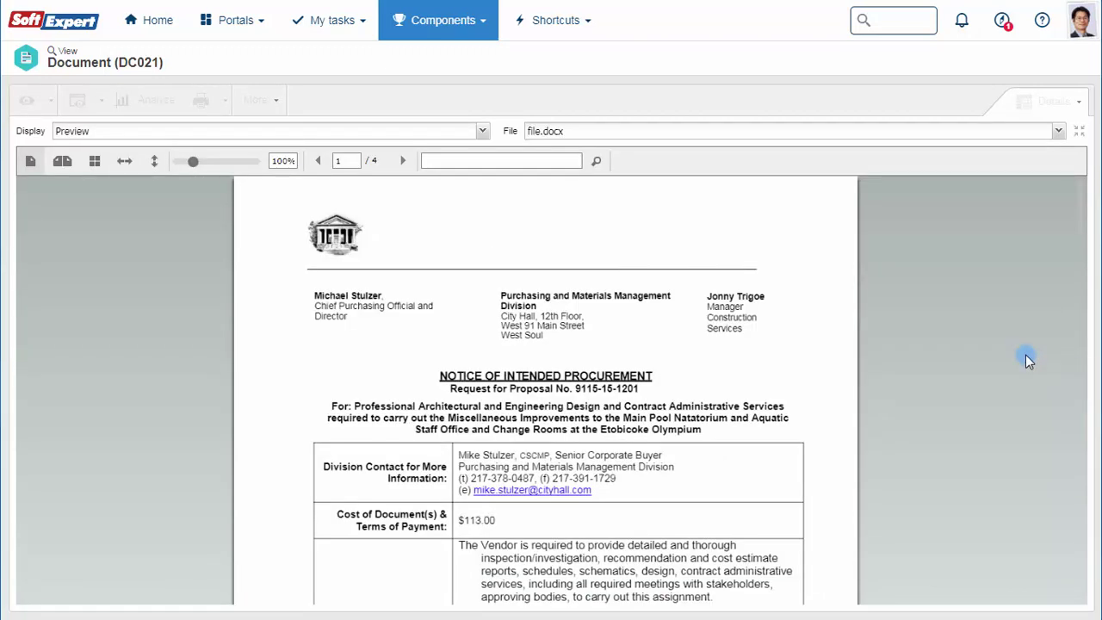
pyautogui.click(501, 164)
pyautogui.write('cope')
pyautogui.press('Return')
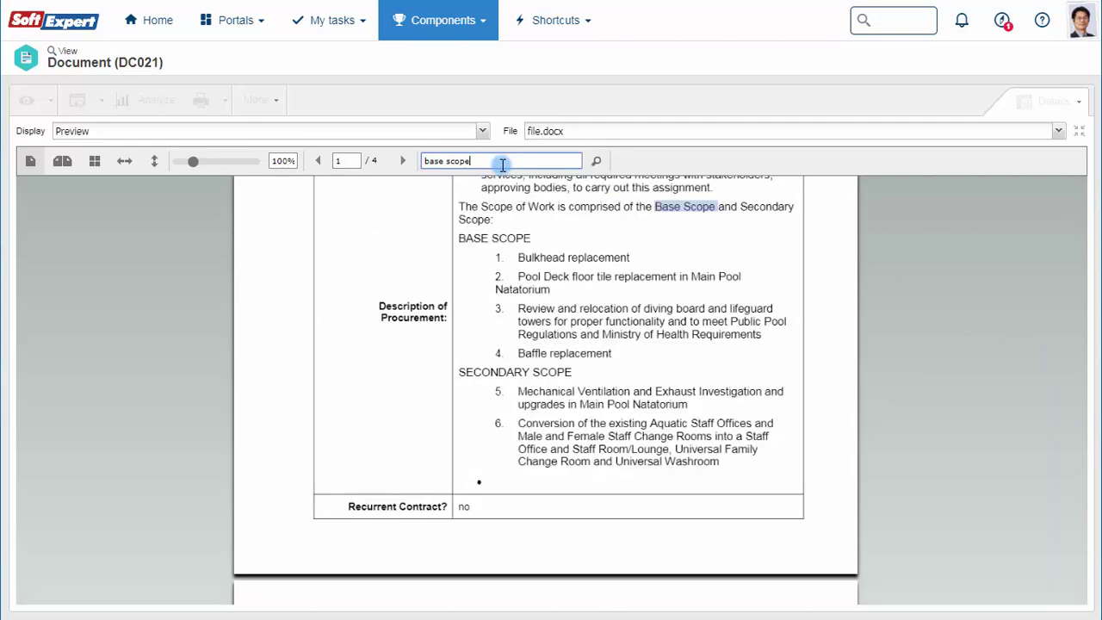
pyautogui.scroll(-2, 652, 375)
pyautogui.press('Return')
pyautogui.scroll(2, 722, 424)
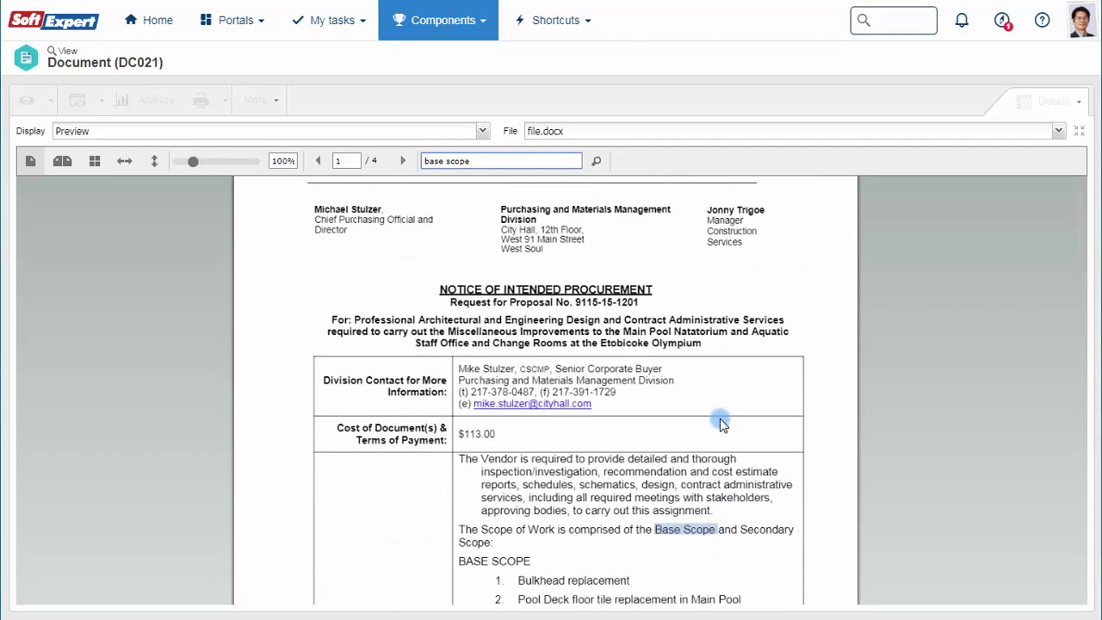
pyautogui.click(1078, 130)
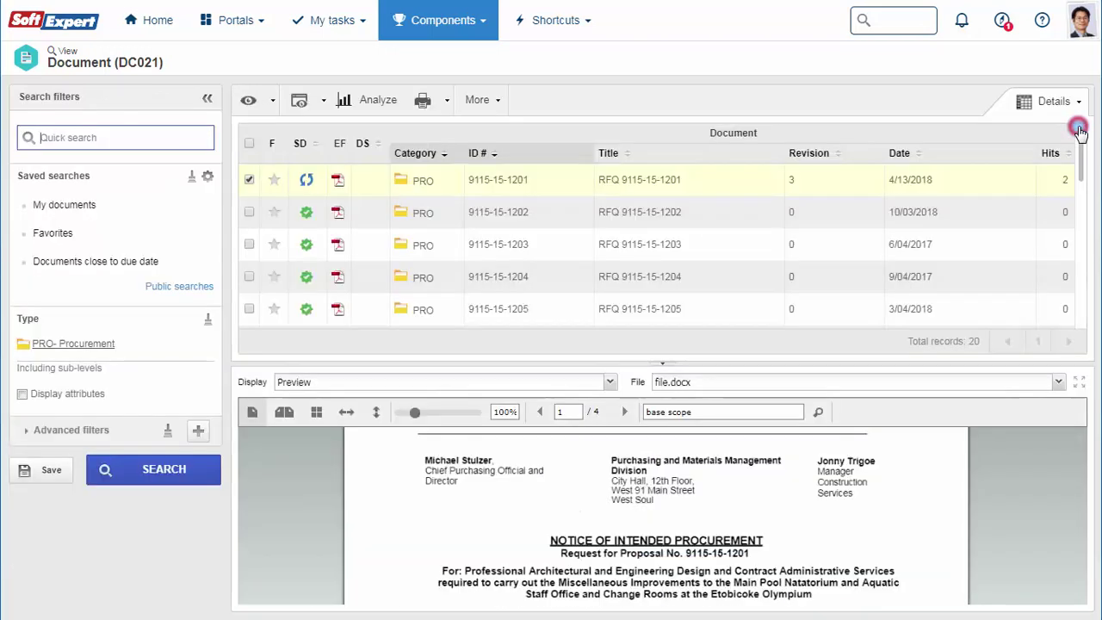
# Show RFQ revisions instead of preview and open revision 4's workflow flowchart.
pyautogui.click(608, 382)
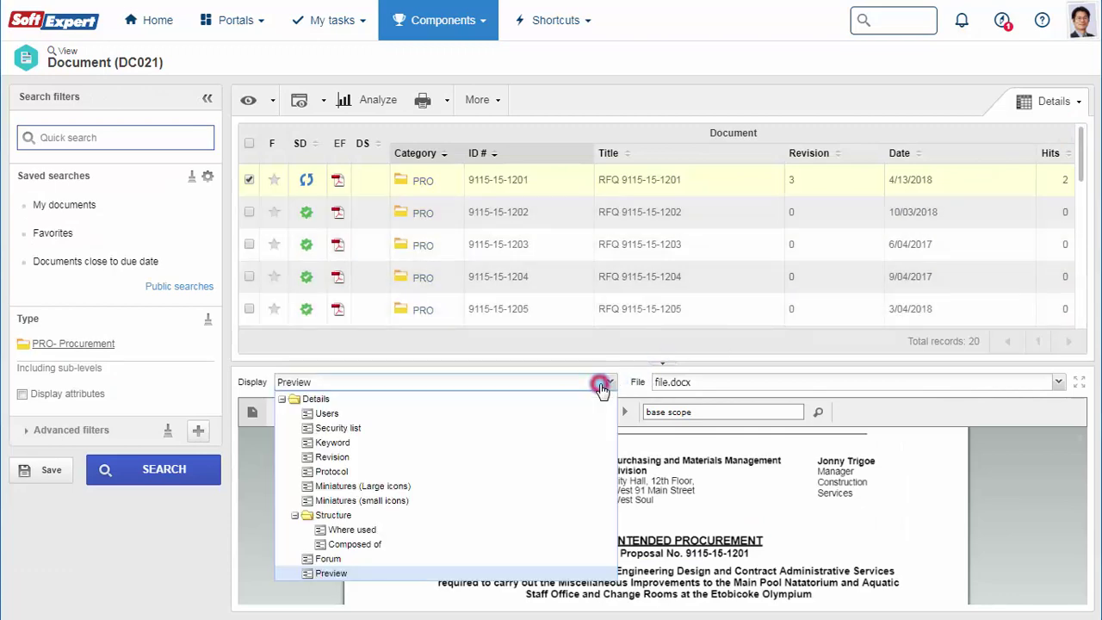
pyautogui.click(443, 456)
pyautogui.click(492, 472)
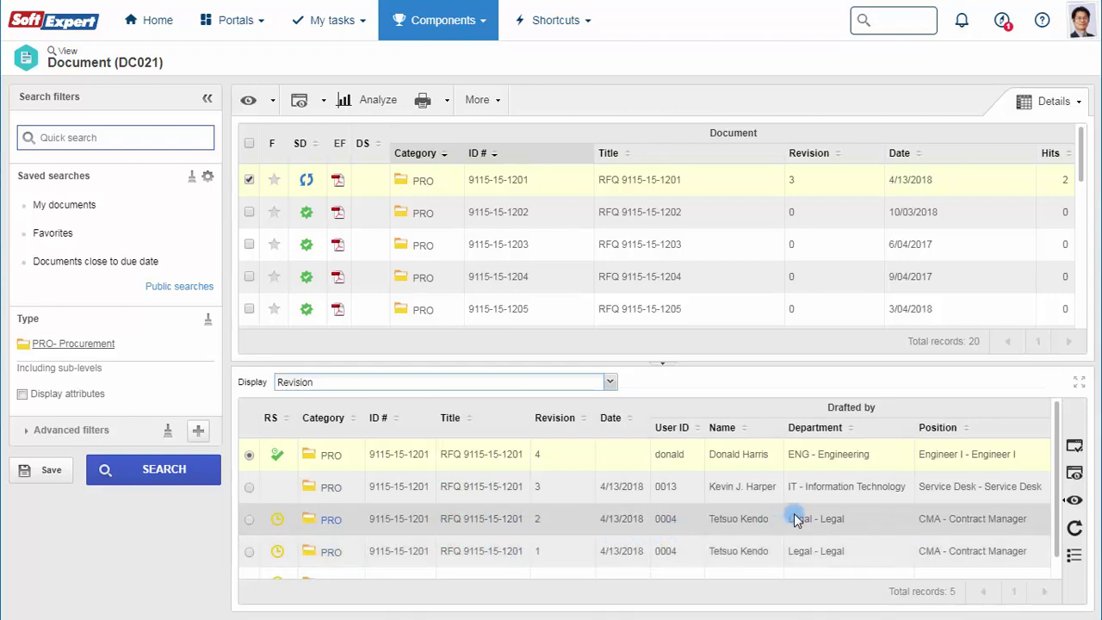
pyautogui.click(1074, 446)
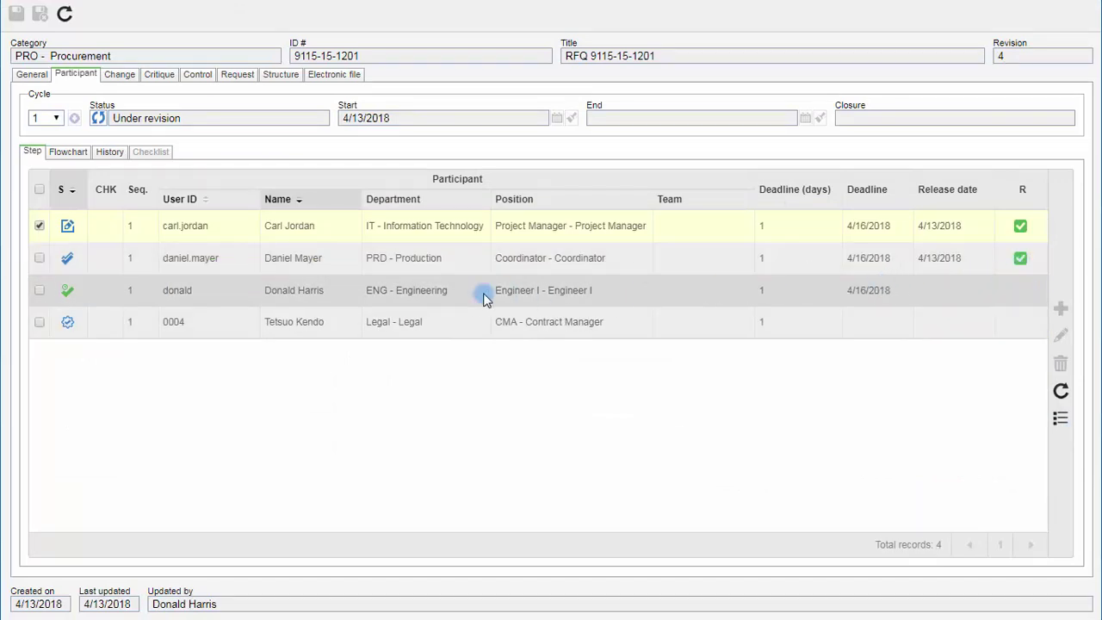
pyautogui.click(76, 152)
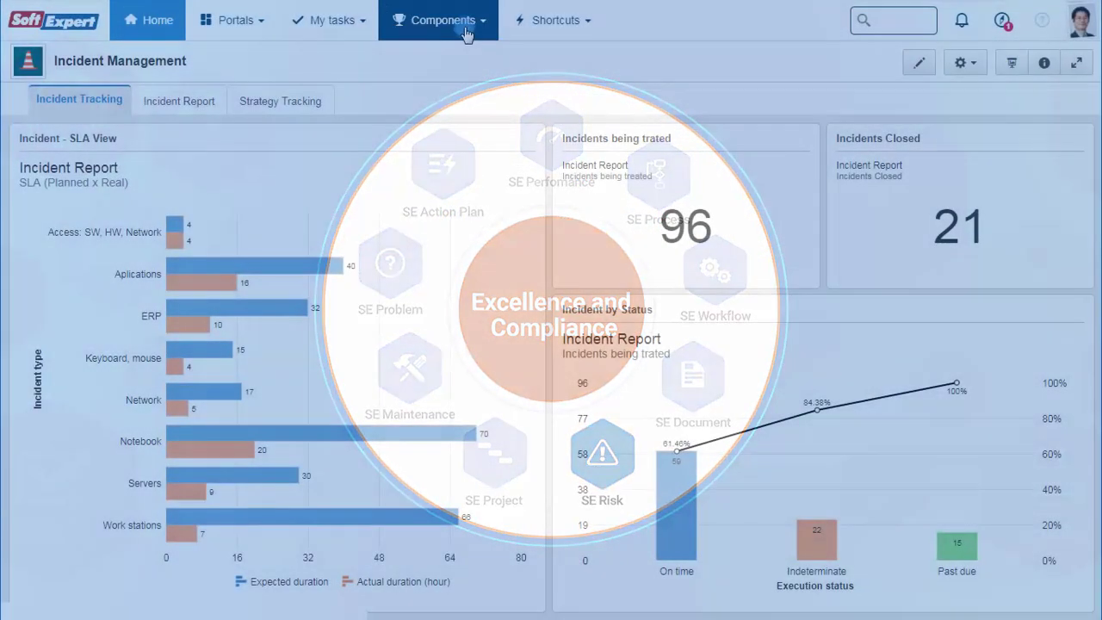
# Go to the Risk component's monitoring page.
pyautogui.click(462, 26)
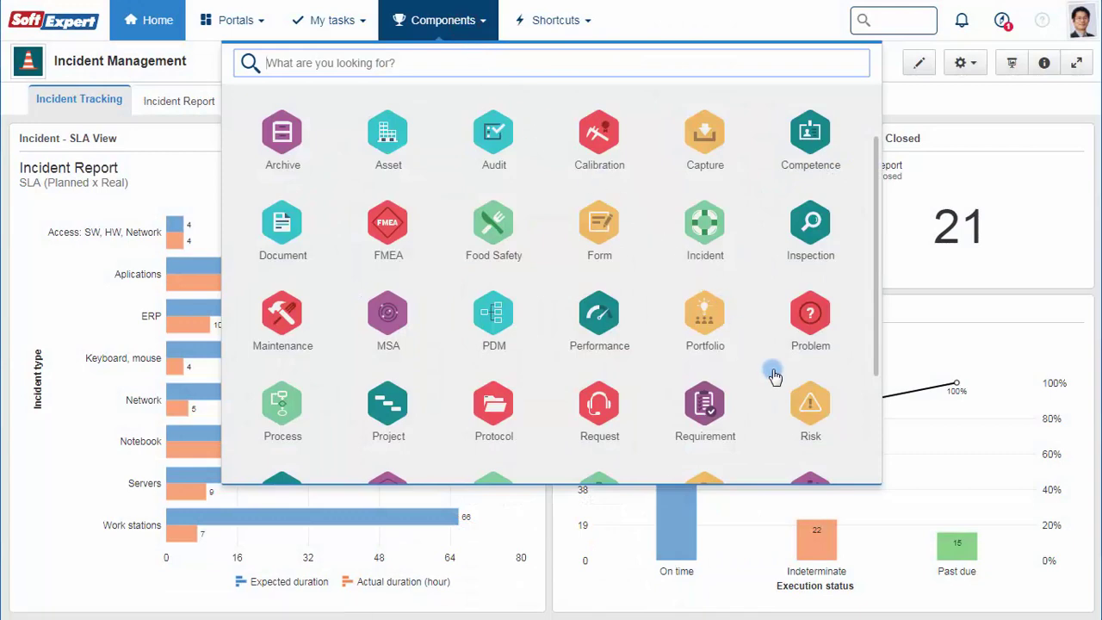
pyautogui.click(822, 414)
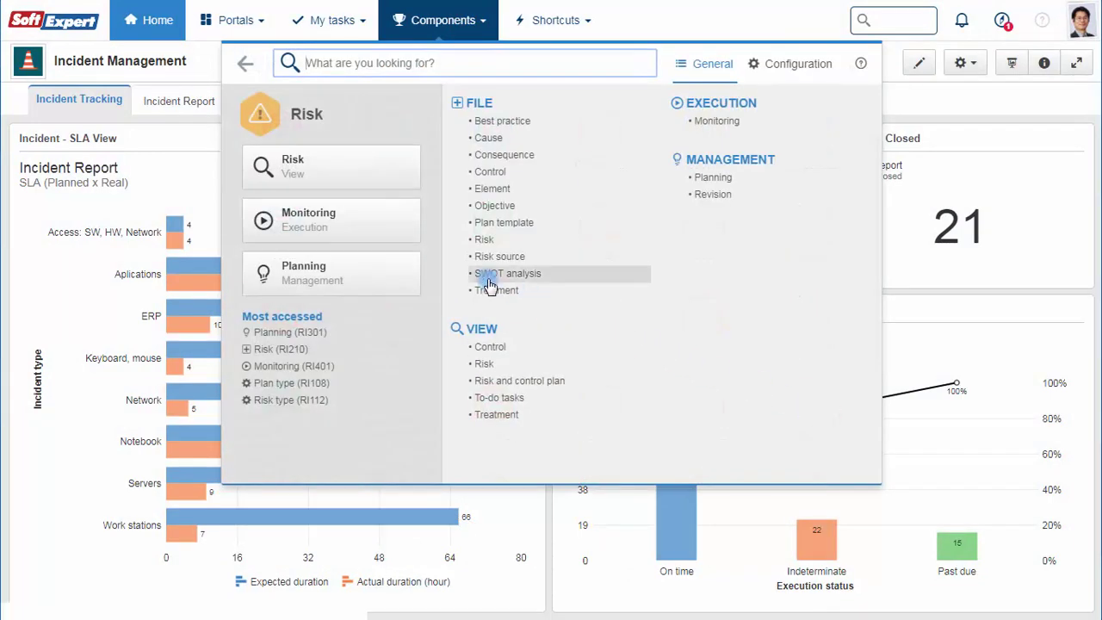
pyautogui.click(394, 230)
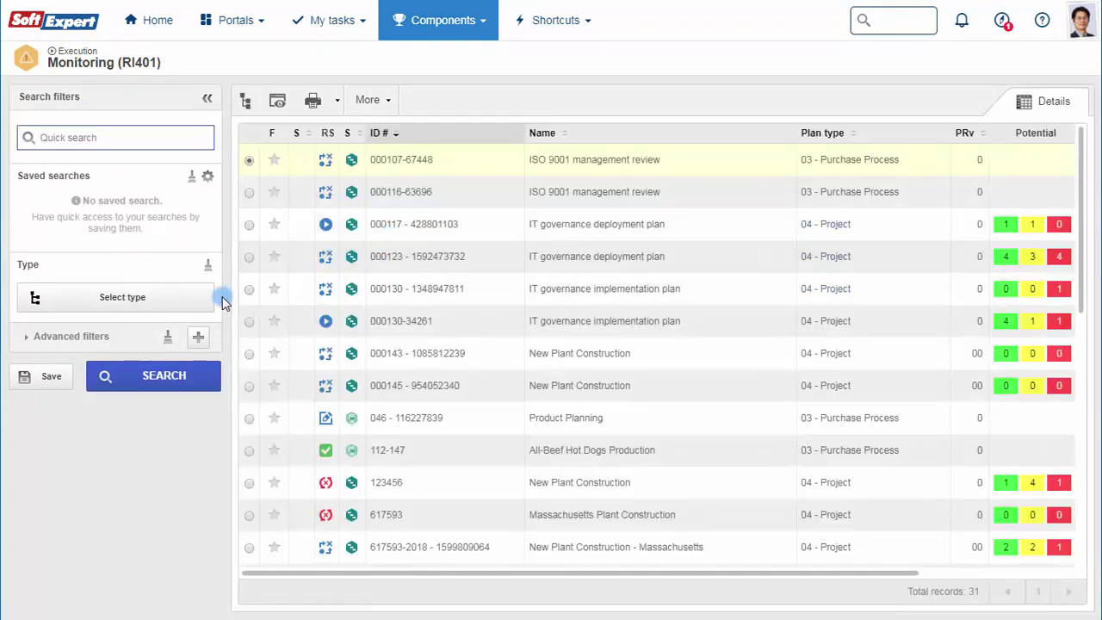
# Filter plans to 09 - Public sector and open City Hall Risk Plan's Flooding risk.
pyautogui.click(203, 296)
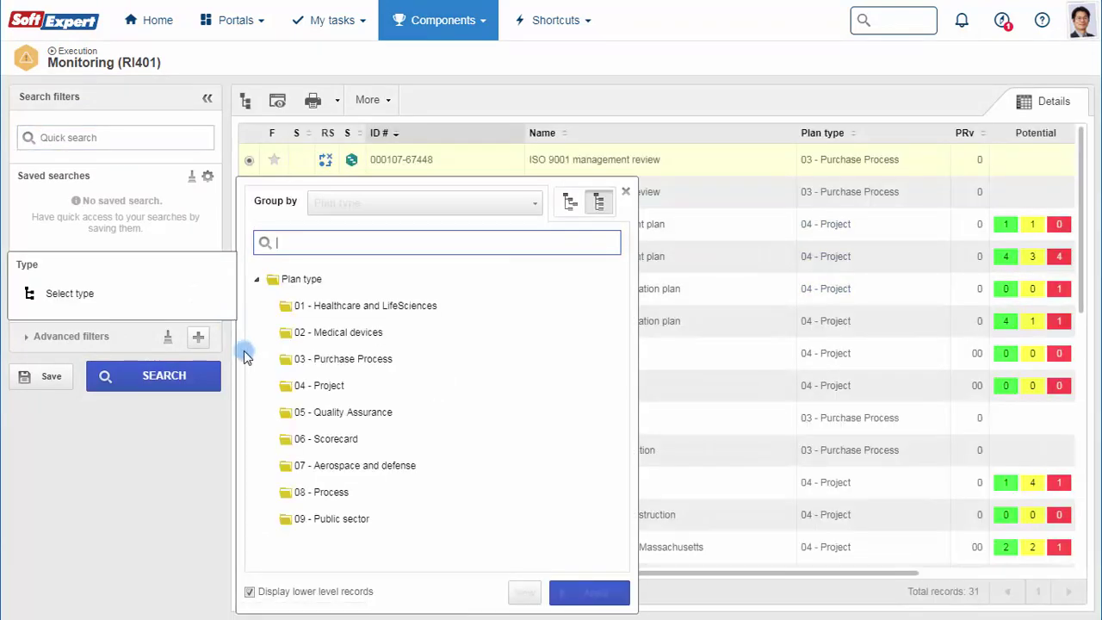
pyautogui.click(387, 521)
pyautogui.click(583, 594)
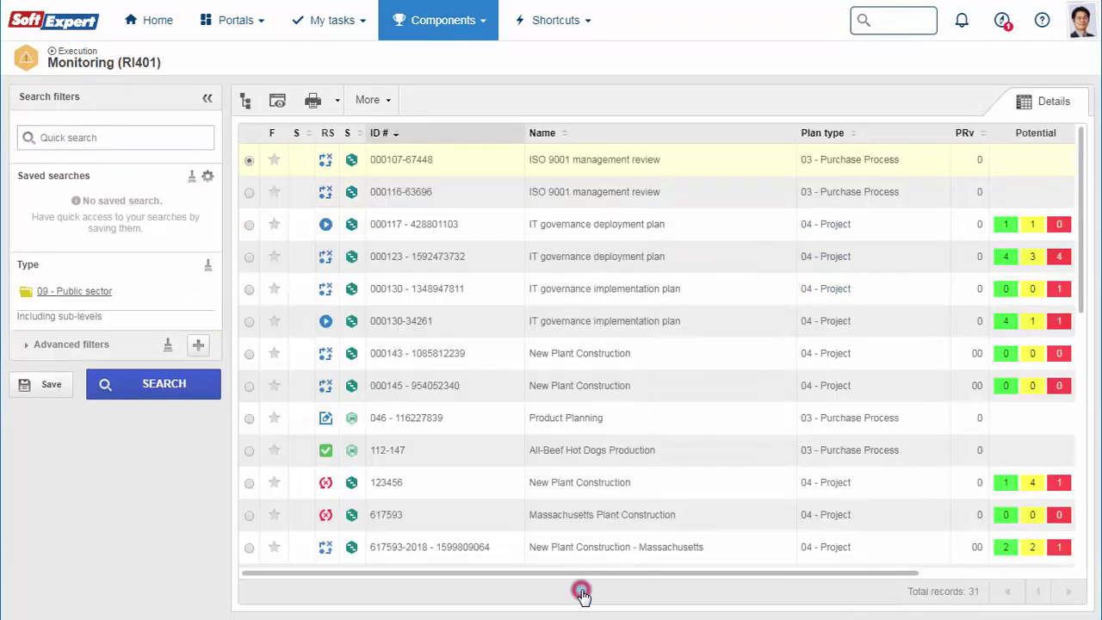
pyautogui.click(245, 100)
pyautogui.click(226, 179)
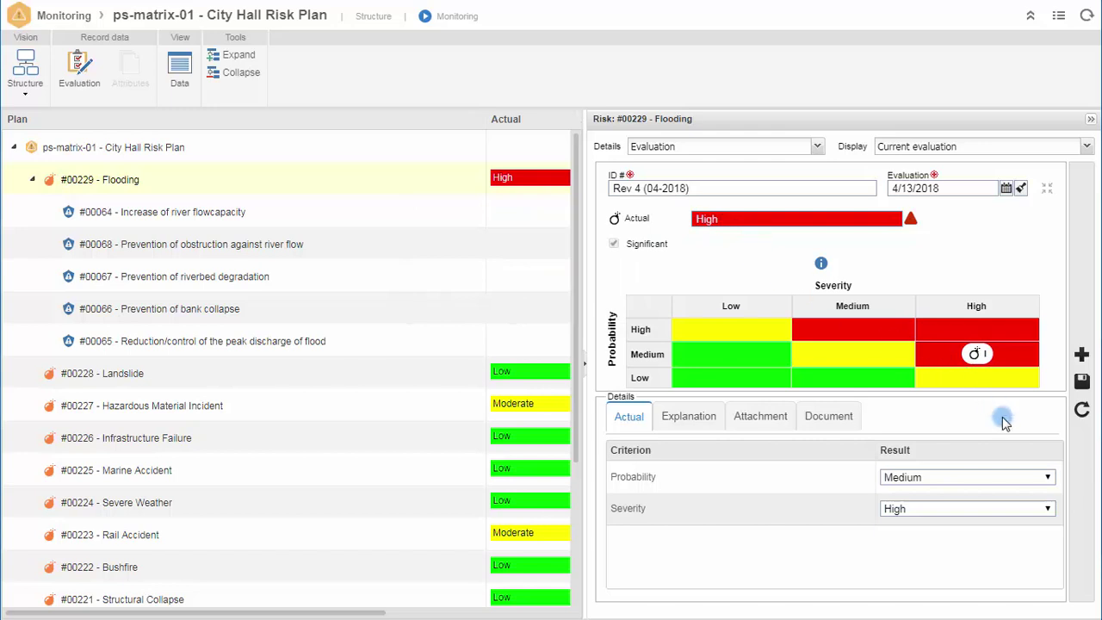
# Keep Flooding's probability at Medium and view all its evaluations and matrix history.
pyautogui.click(1007, 477)
pyautogui.click(1008, 479)
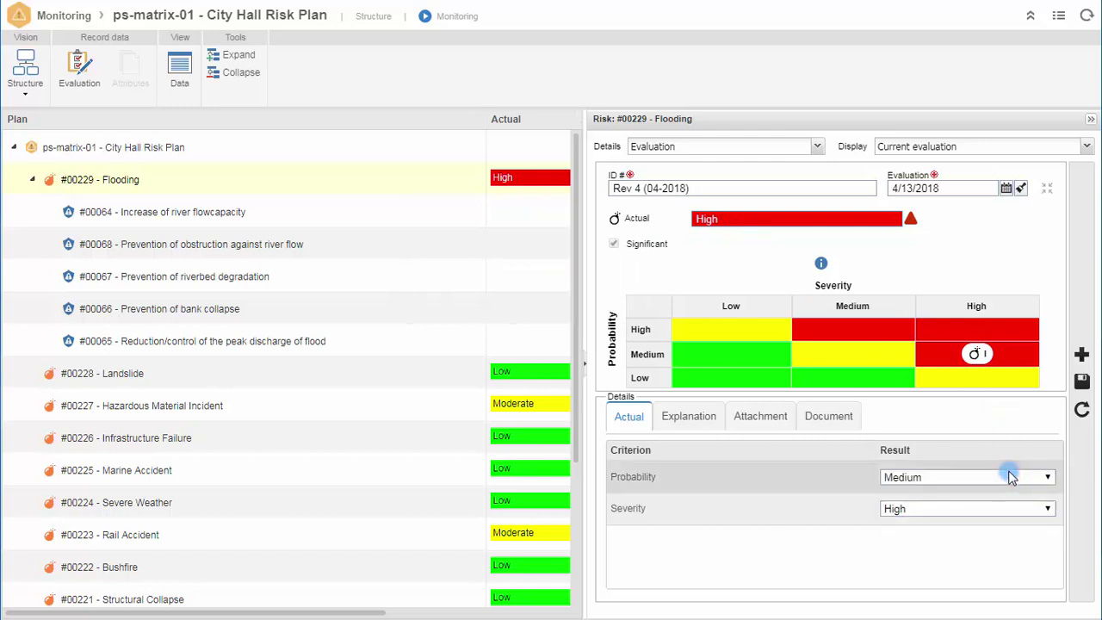
pyautogui.click(1085, 148)
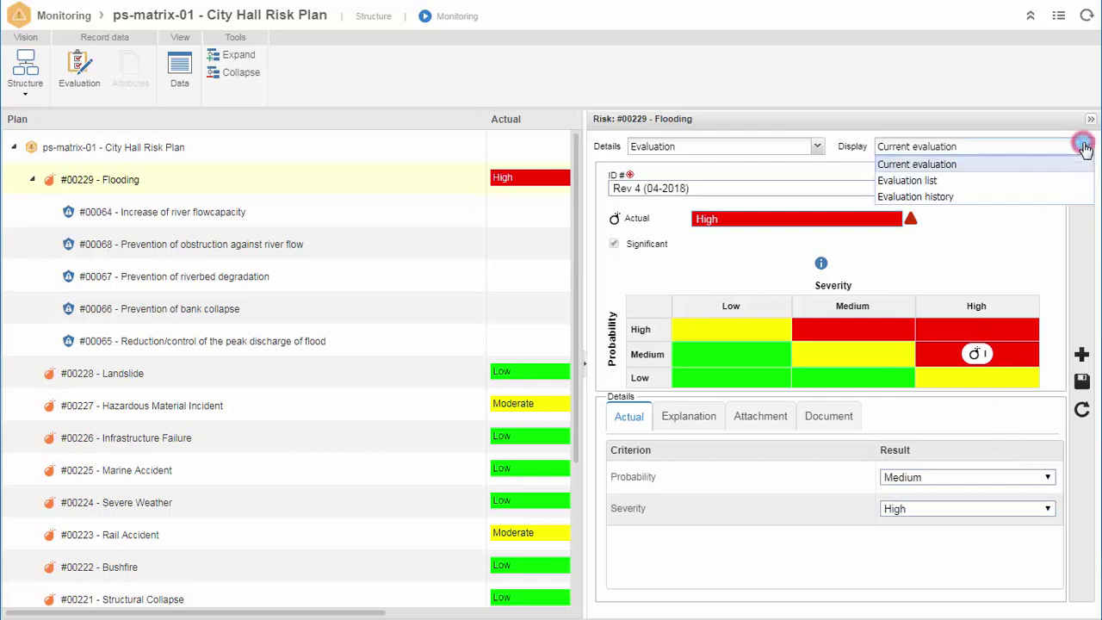
pyautogui.click(1026, 181)
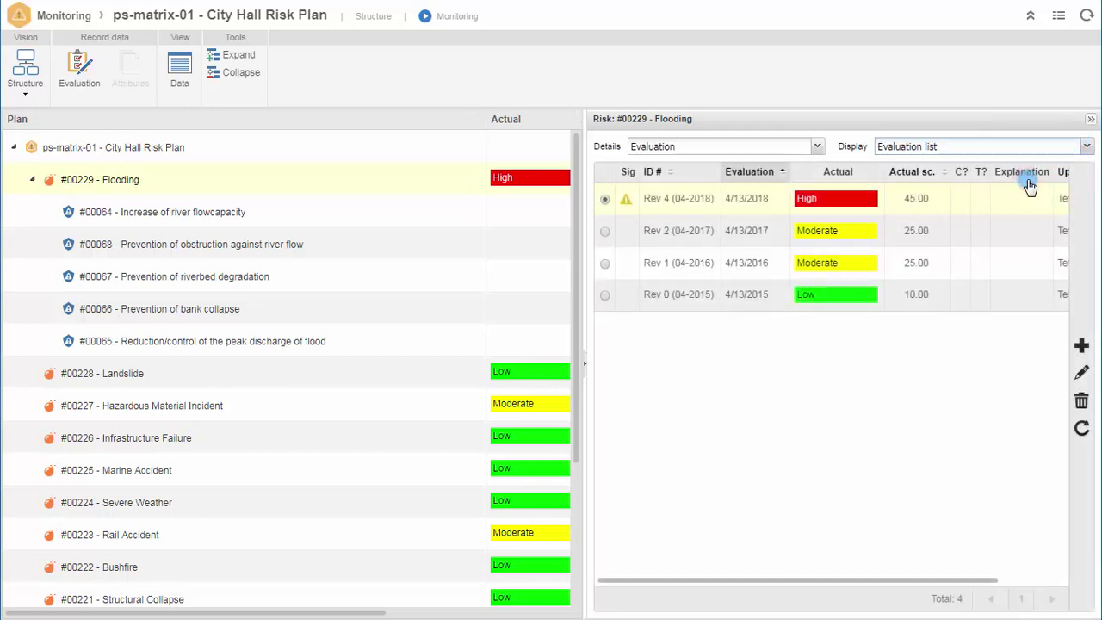
pyautogui.click(1028, 148)
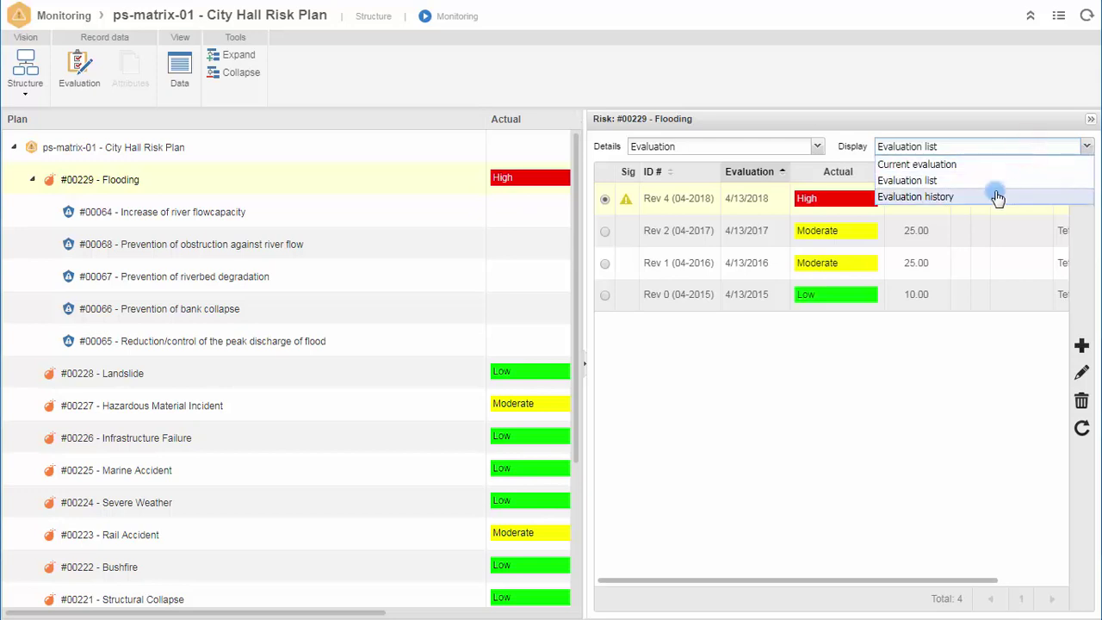
pyautogui.click(996, 197)
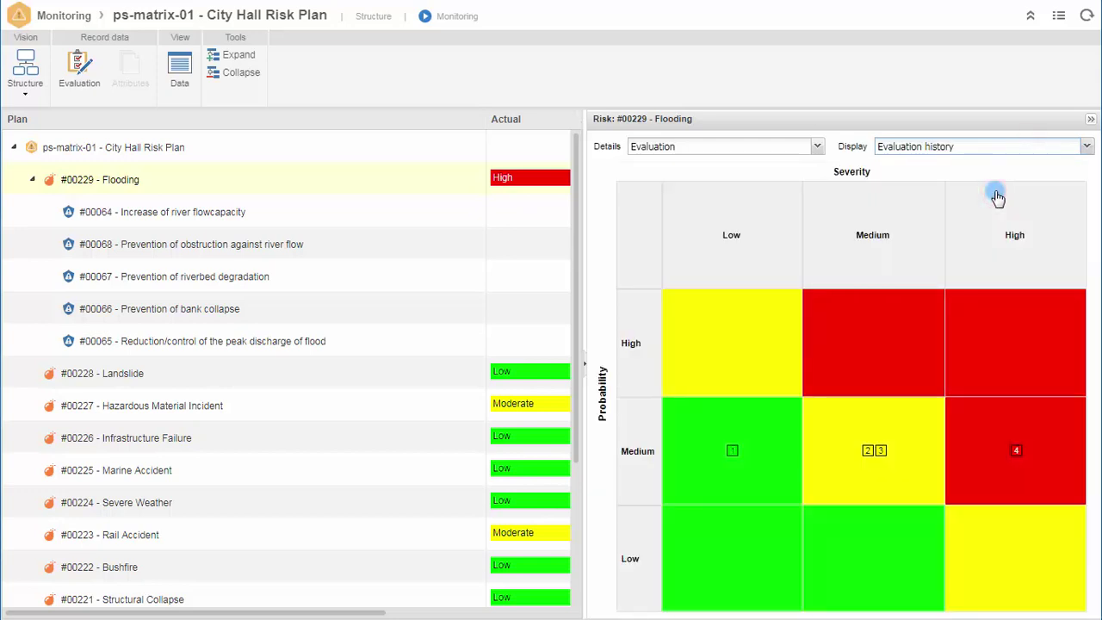
# Show Flooding's controls and review control #00064's analysis record.
pyautogui.click(770, 148)
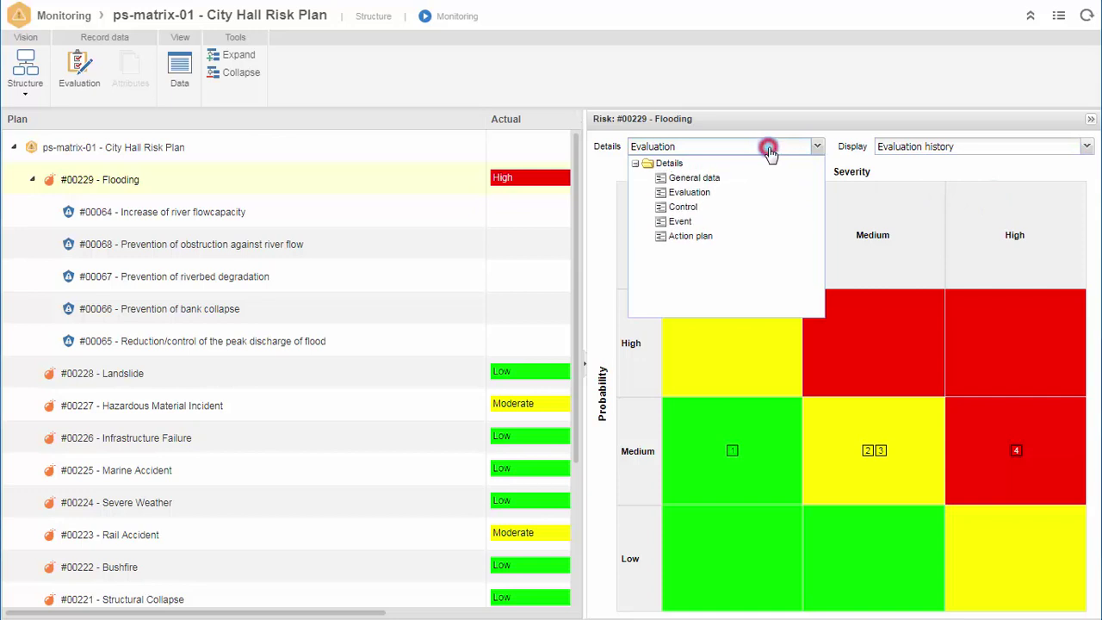
pyautogui.click(694, 205)
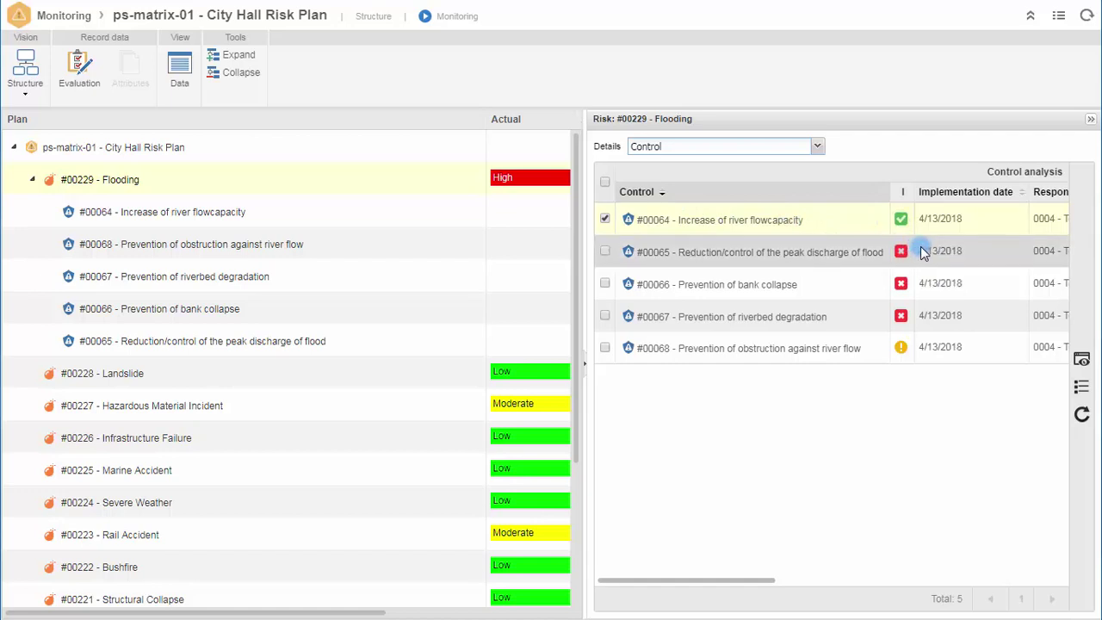
pyautogui.click(1081, 360)
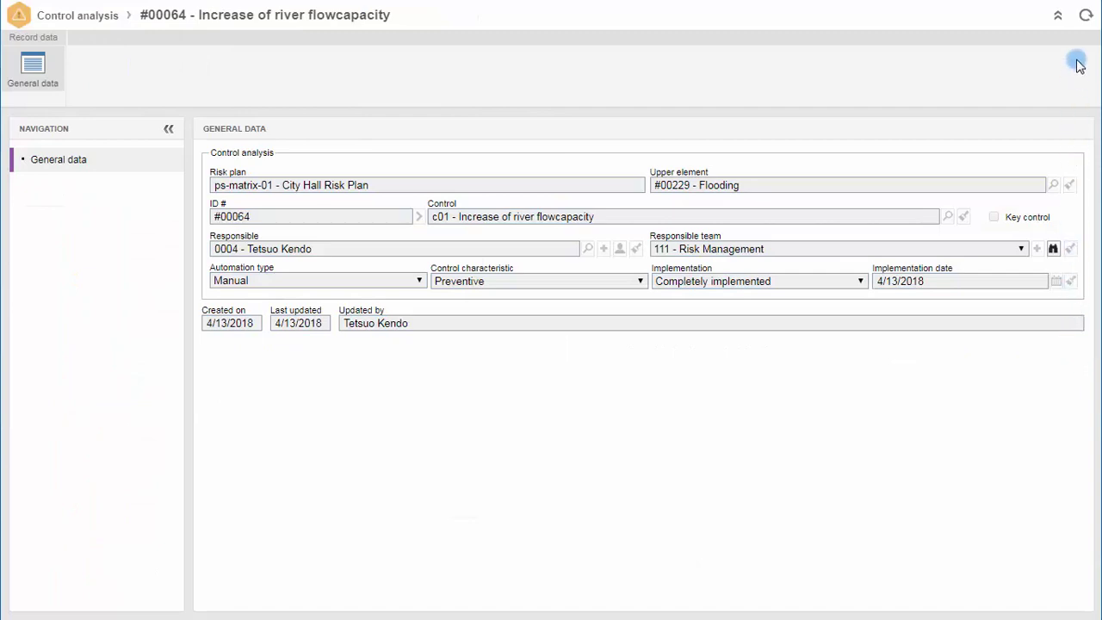
pyautogui.click(1088, 12)
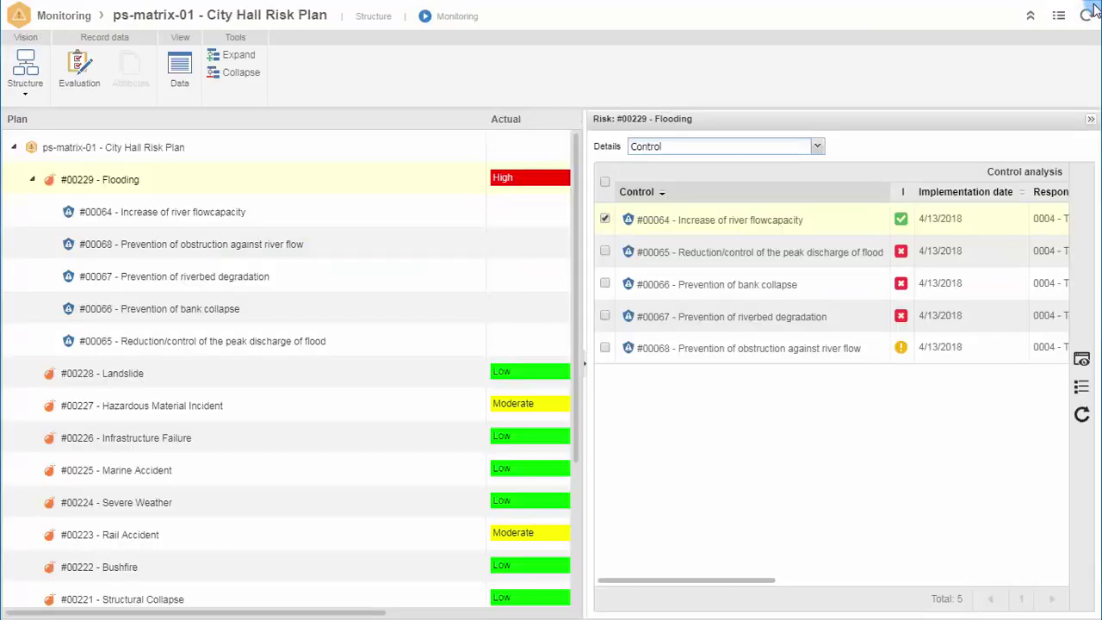
# Switch the details to Event and check the new-event choices without adding one.
pyautogui.click(817, 146)
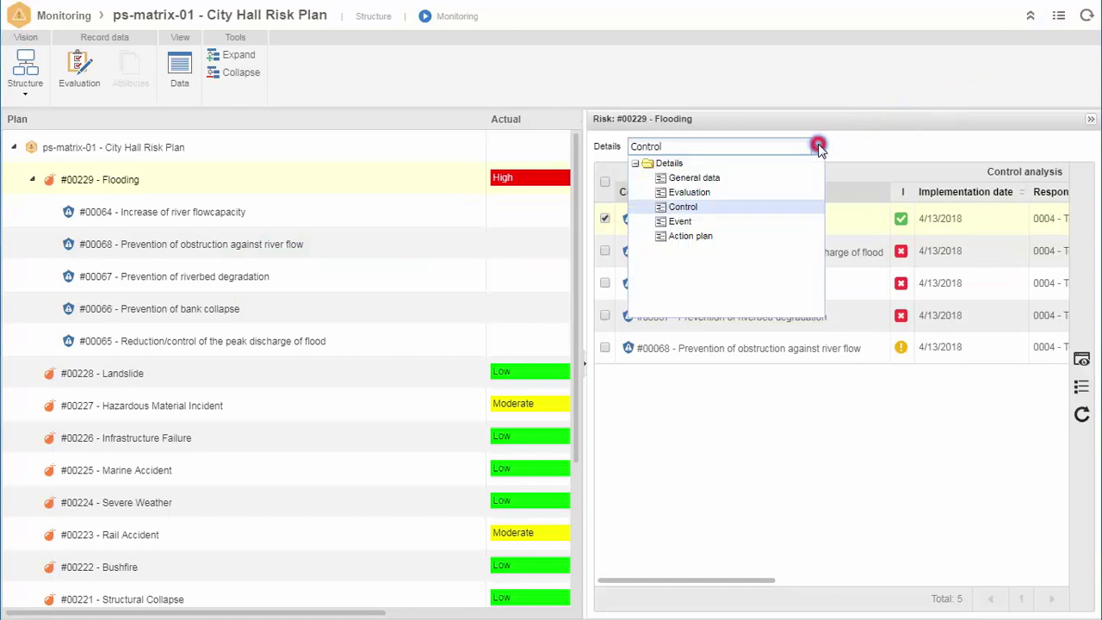
pyautogui.click(698, 223)
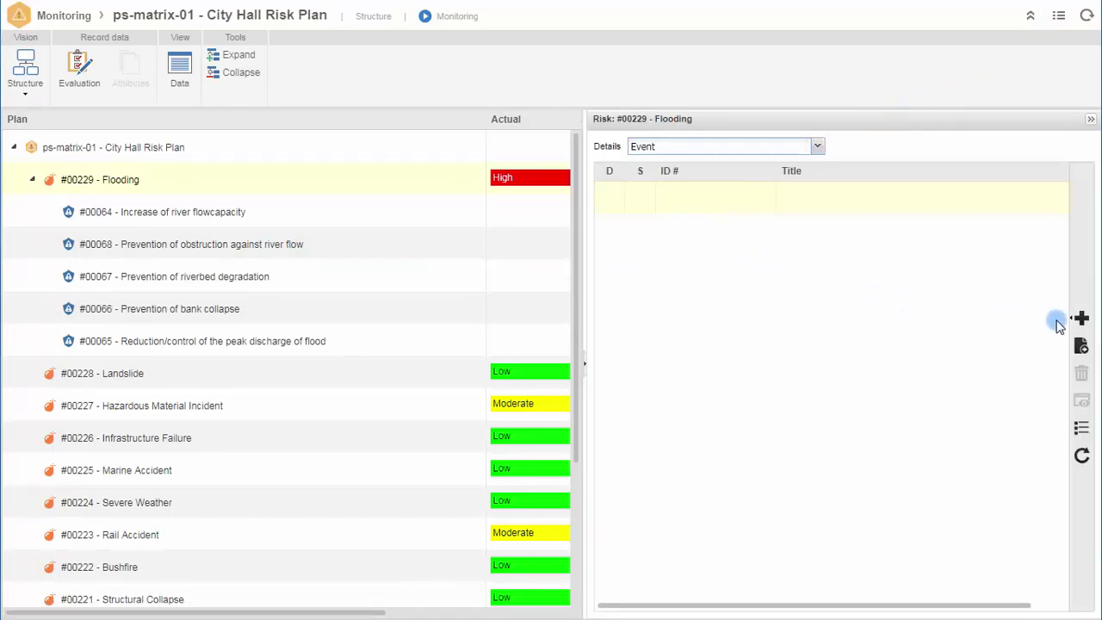
pyautogui.click(1076, 319)
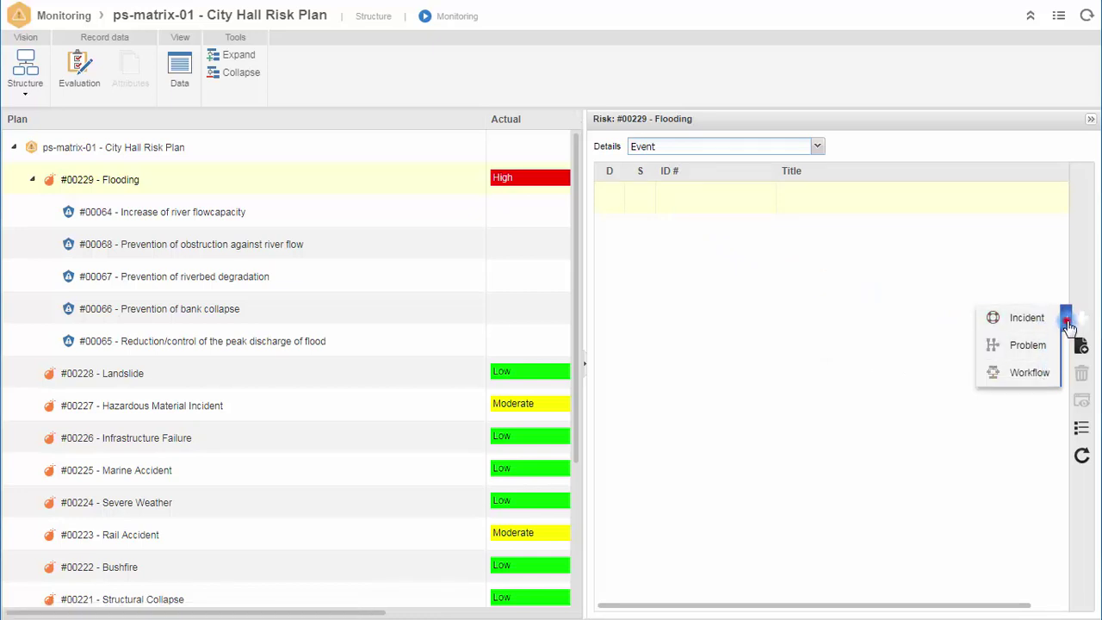
pyautogui.click(1067, 321)
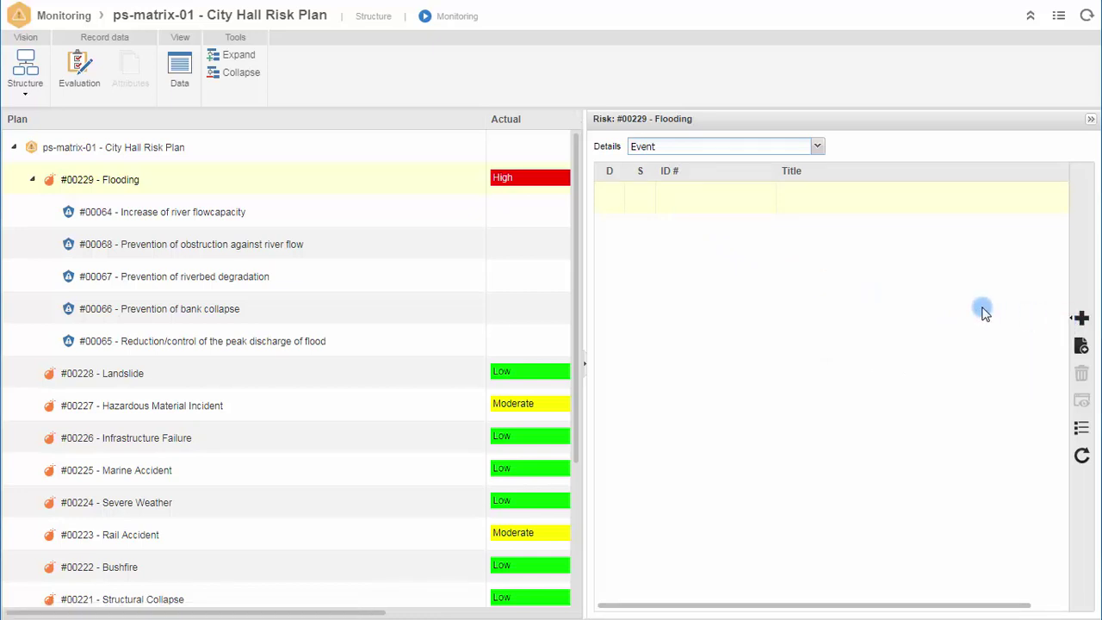
# View the City Hall Risk Plan's 15 risks on the risk matrix.
pyautogui.click(31, 86)
pyautogui.click(52, 172)
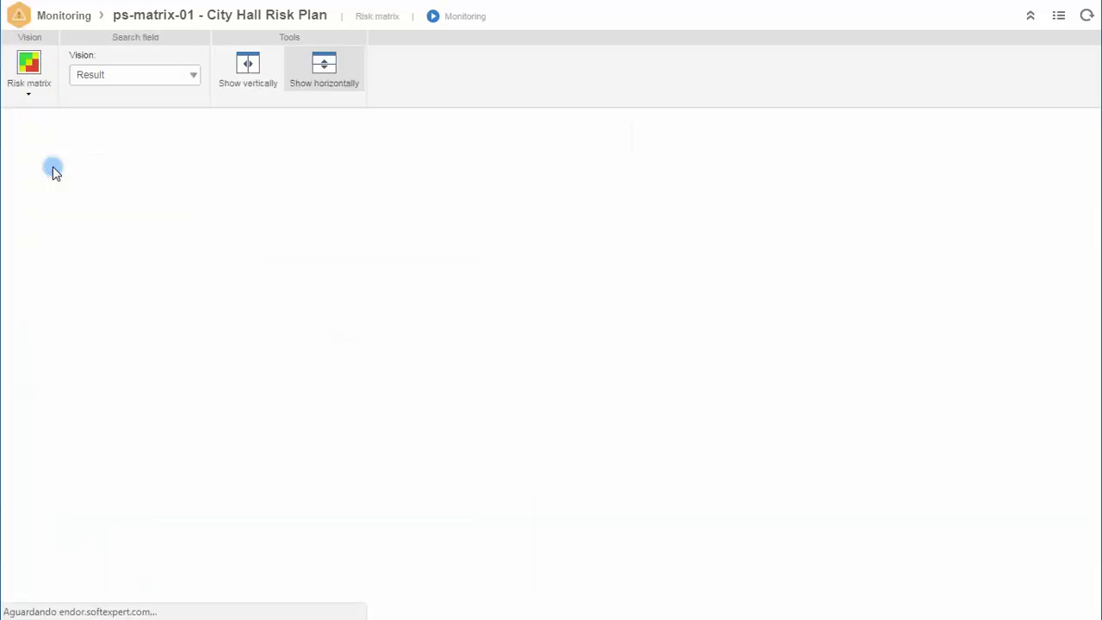
pyautogui.scroll(-1, 669, 284)
pyautogui.scroll(2, 670, 280)
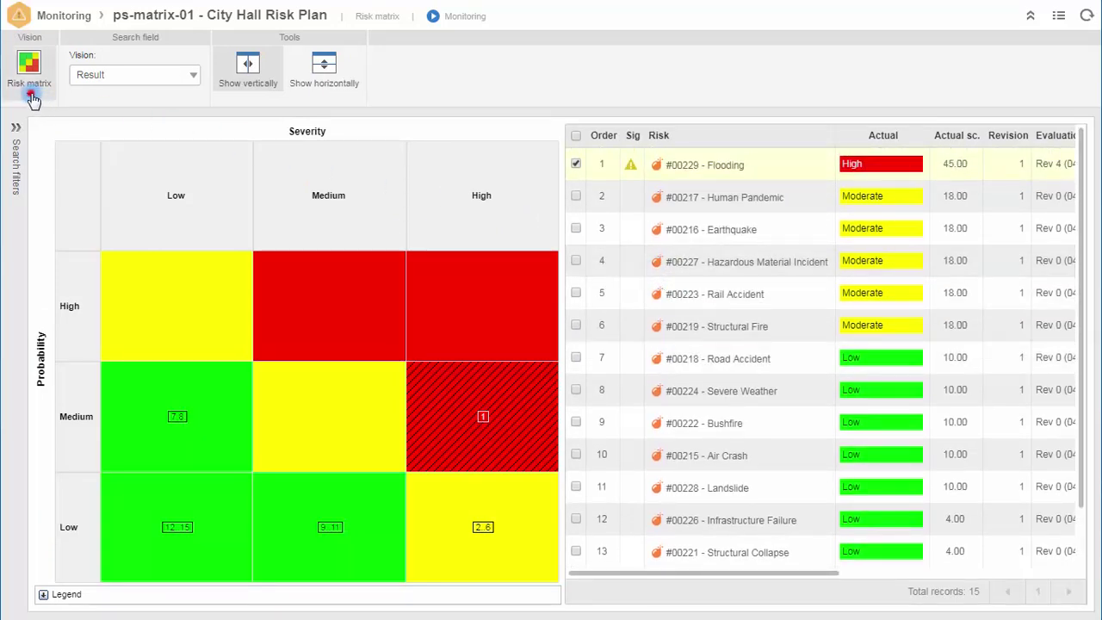
# Switch the plan to the diagram view and scroll to the Flooding branch.
pyautogui.click(29, 86)
pyautogui.click(48, 250)
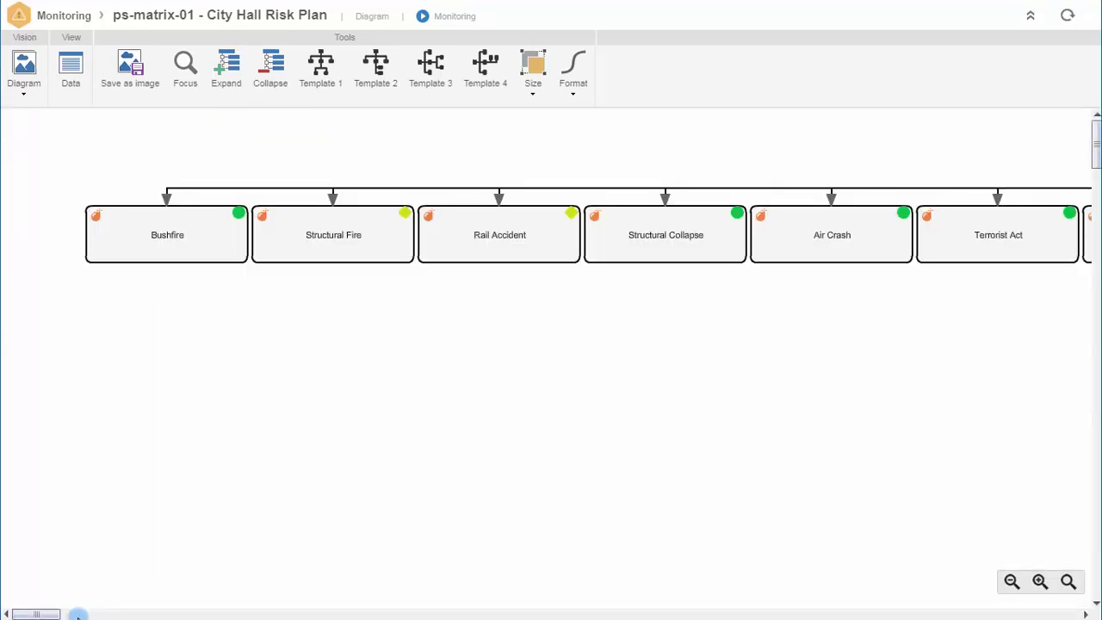
pyautogui.moveTo(50, 614); pyautogui.dragTo(691, 616)
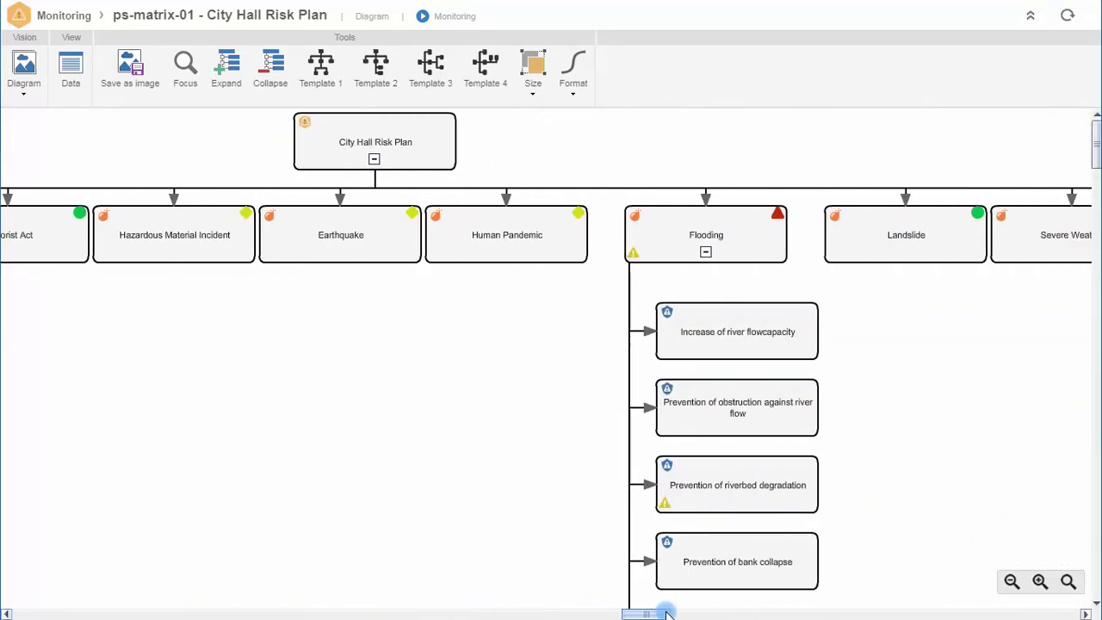
pyautogui.scroll(-2, 839, 409)
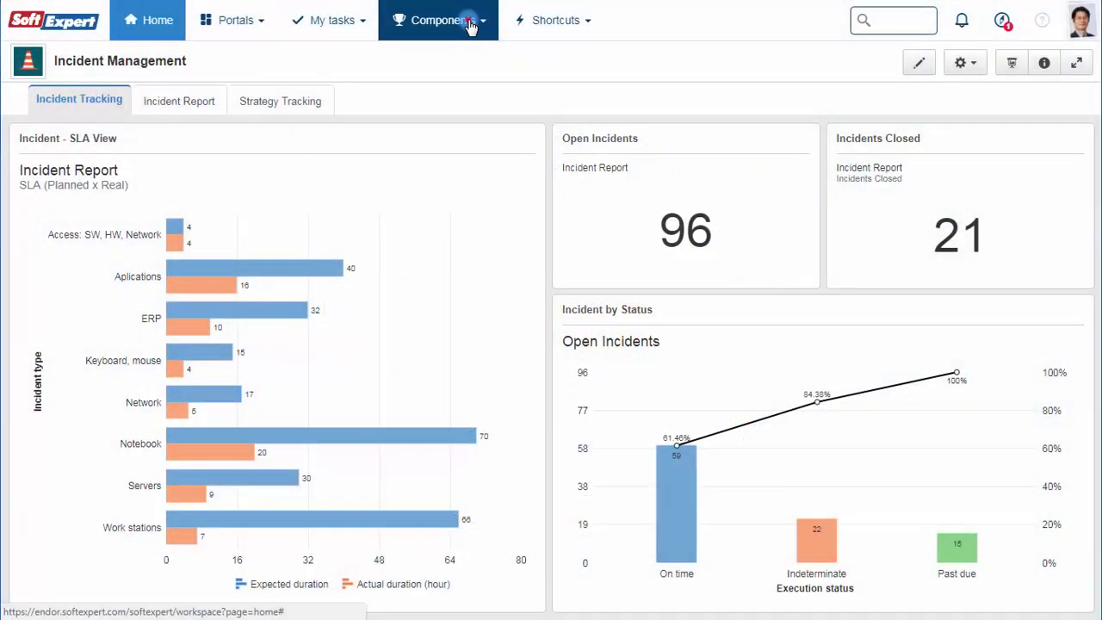
# Open Project tracking and filter the list to type 2 - Engineering.
pyautogui.click(469, 21)
pyautogui.click(396, 400)
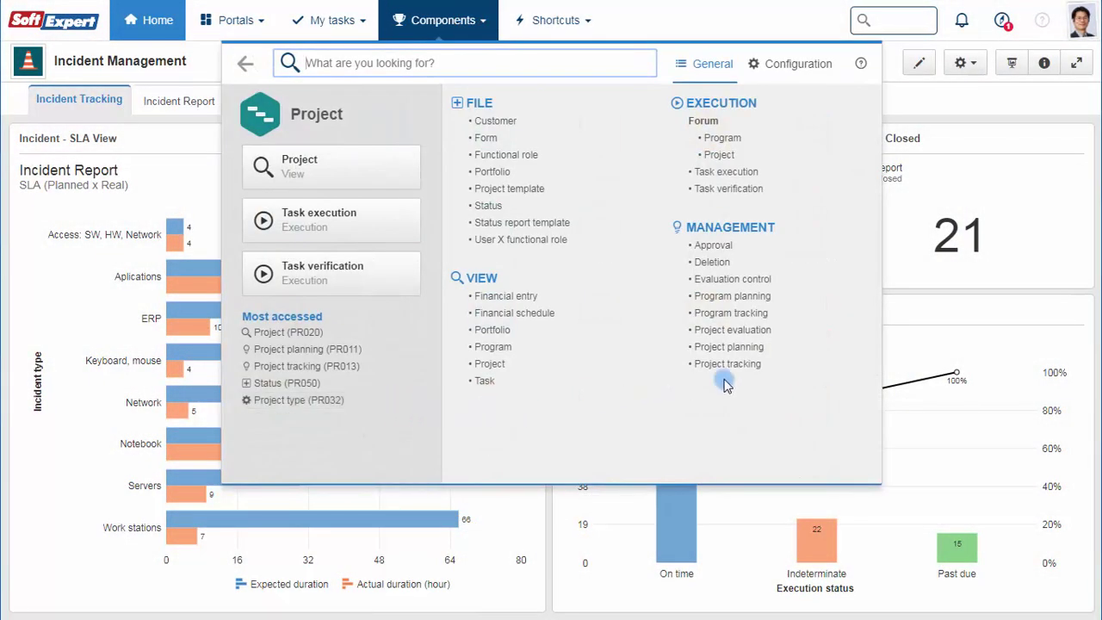
pyautogui.click(773, 366)
pyautogui.click(194, 305)
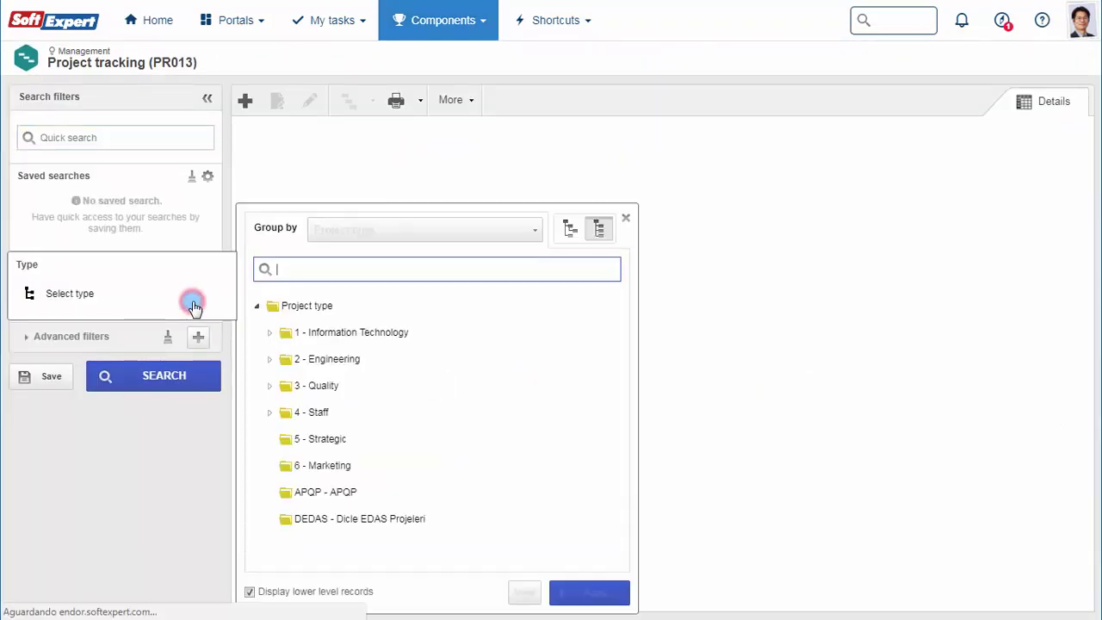
pyautogui.click(386, 359)
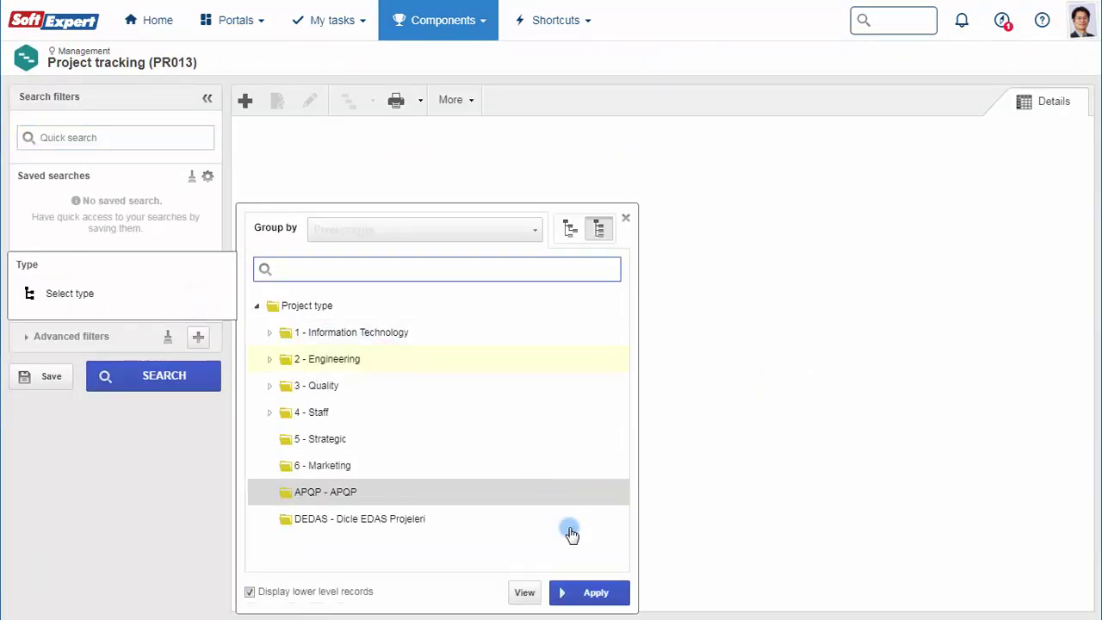
pyautogui.click(599, 593)
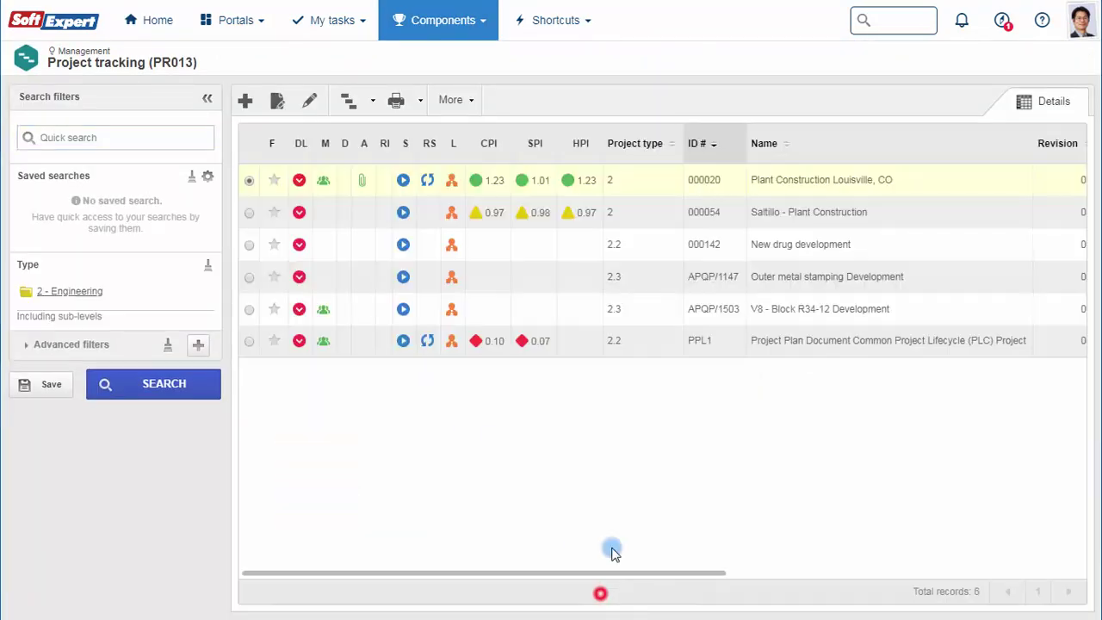
pyautogui.click(365, 112)
pyautogui.click(383, 129)
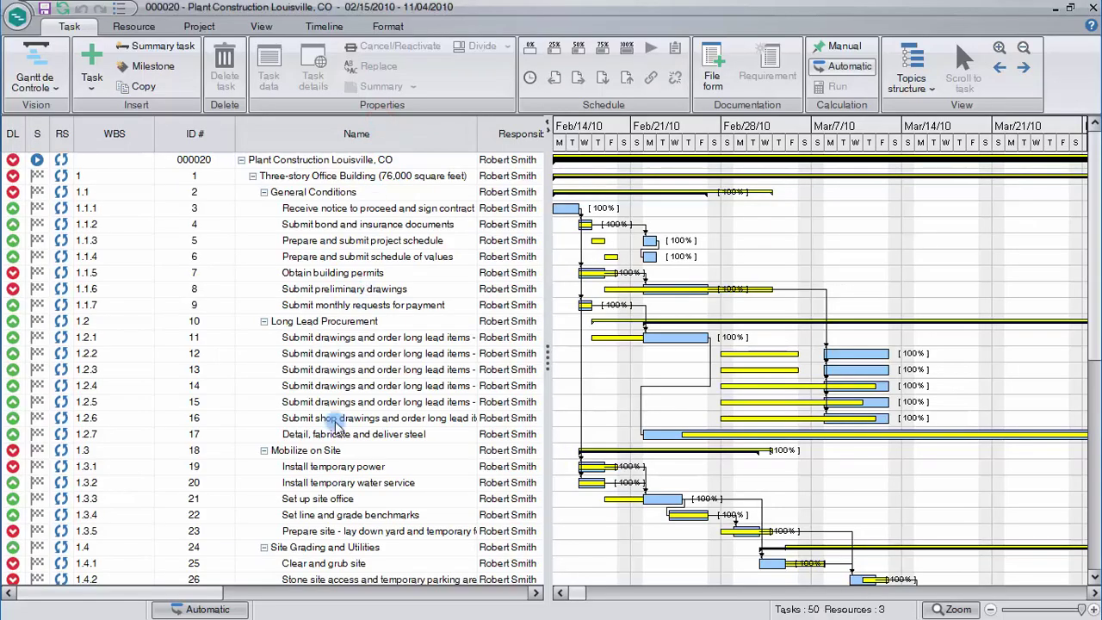
pyautogui.moveTo(215, 594); pyautogui.dragTo(301, 605)
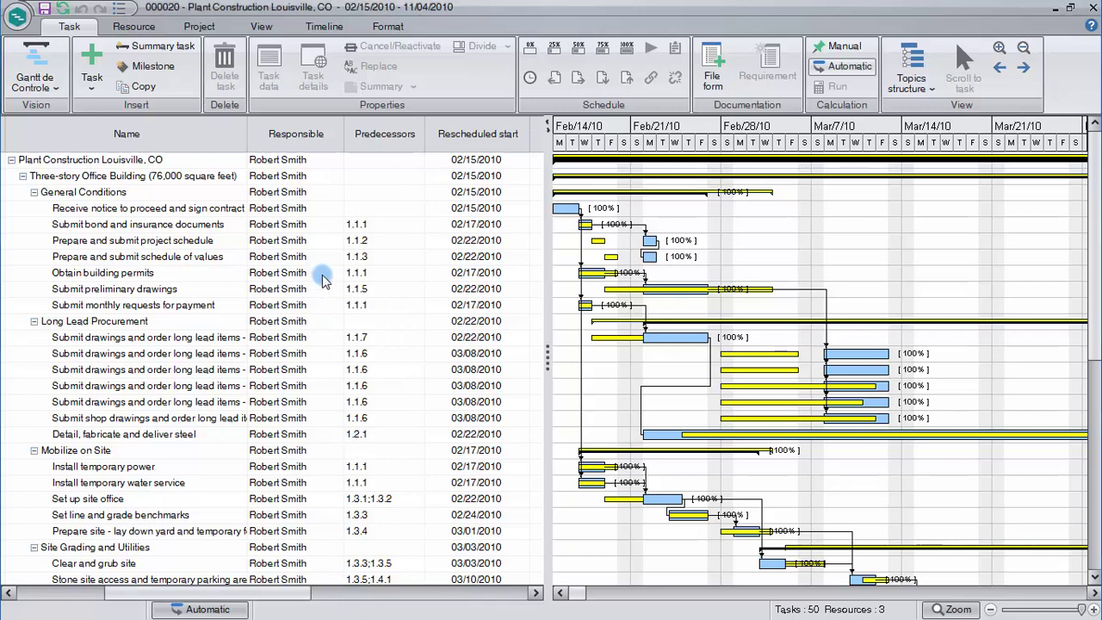
pyautogui.click(199, 25)
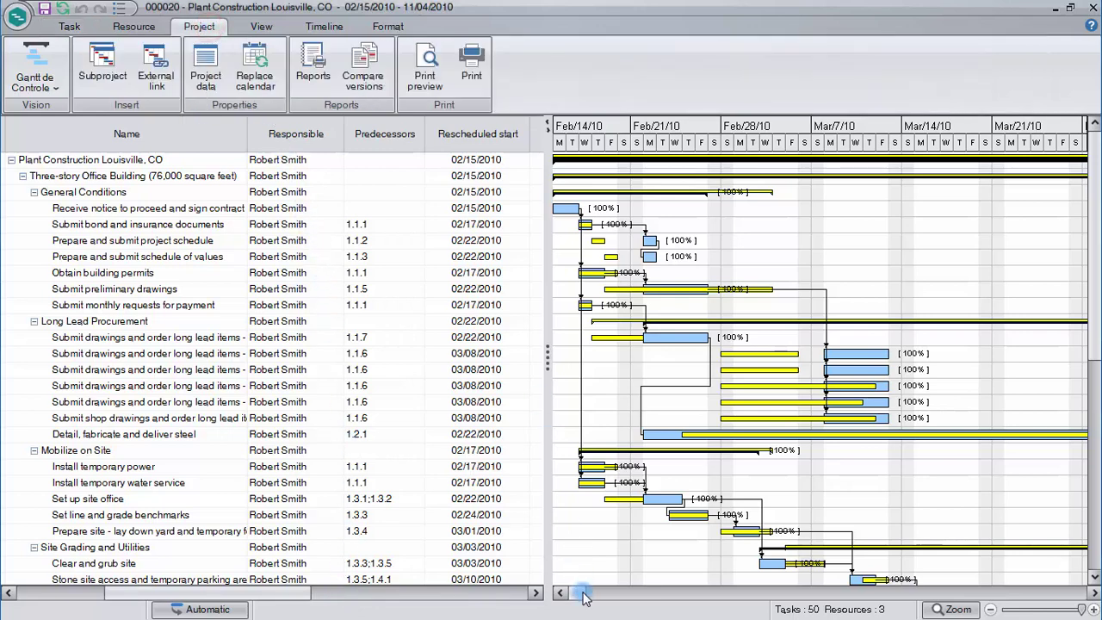
pyautogui.moveTo(582, 592); pyautogui.dragTo(644, 606)
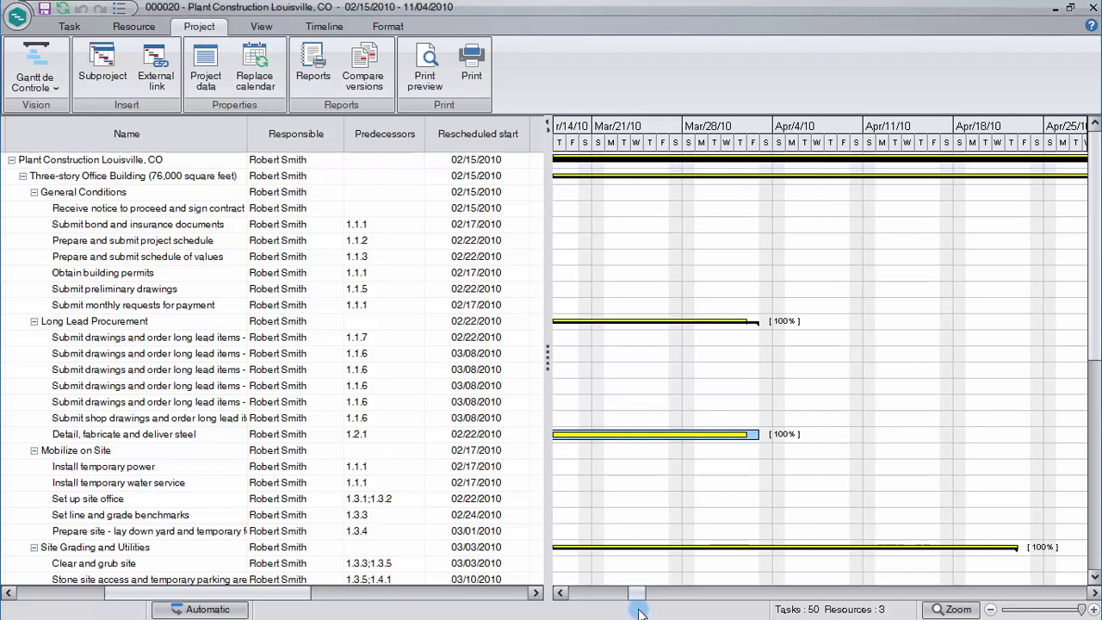
pyautogui.click(1093, 8)
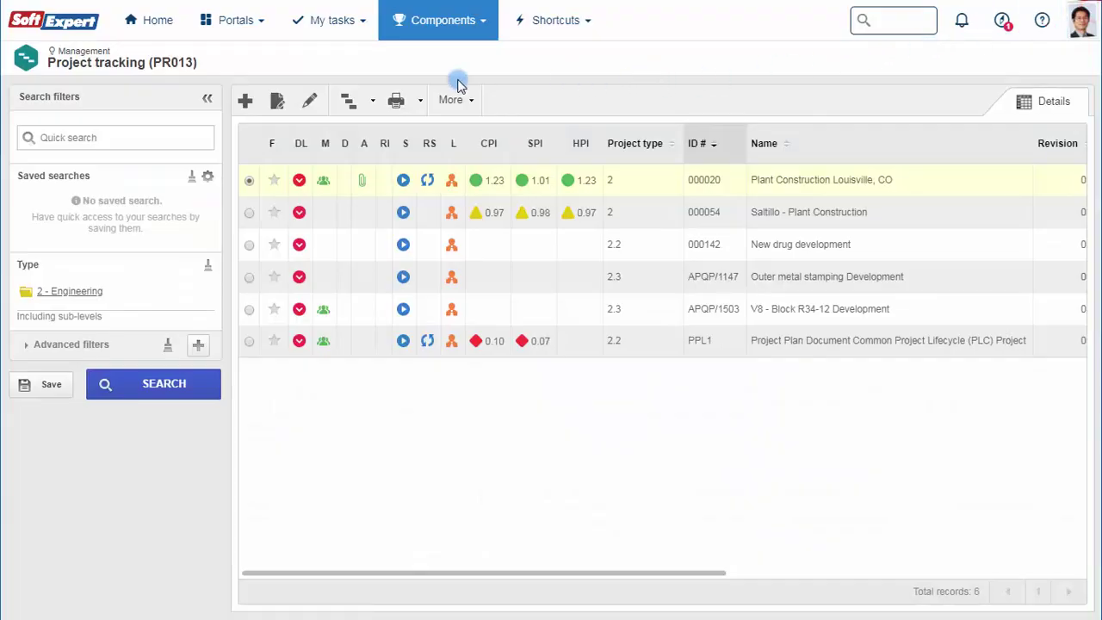
# Open project 000020's data record and view its attachments.
pyautogui.click(311, 103)
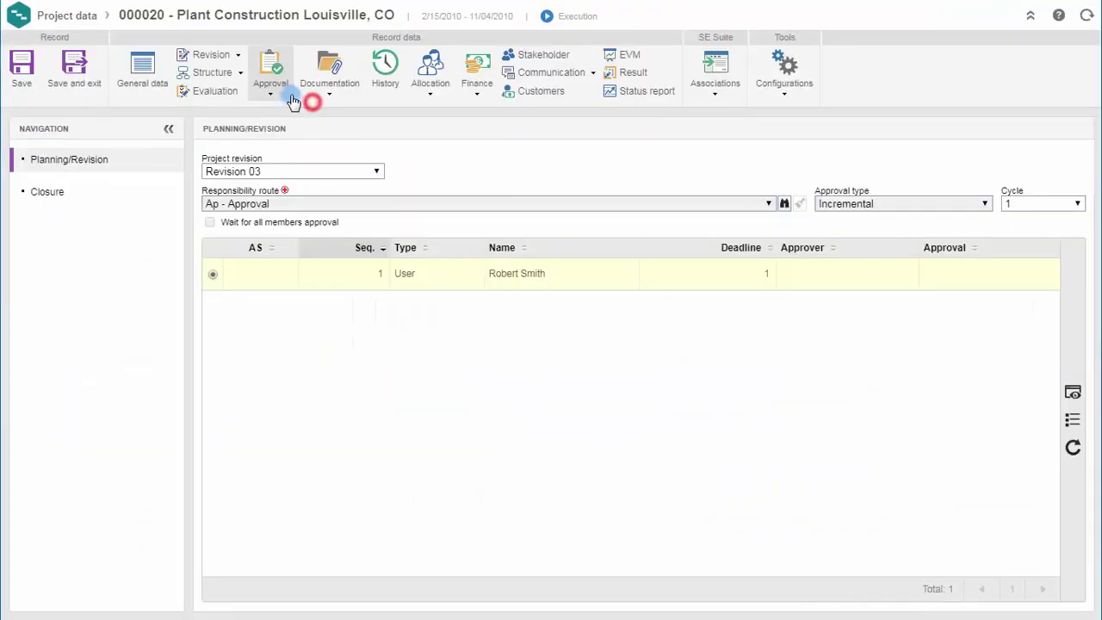
pyautogui.click(346, 100)
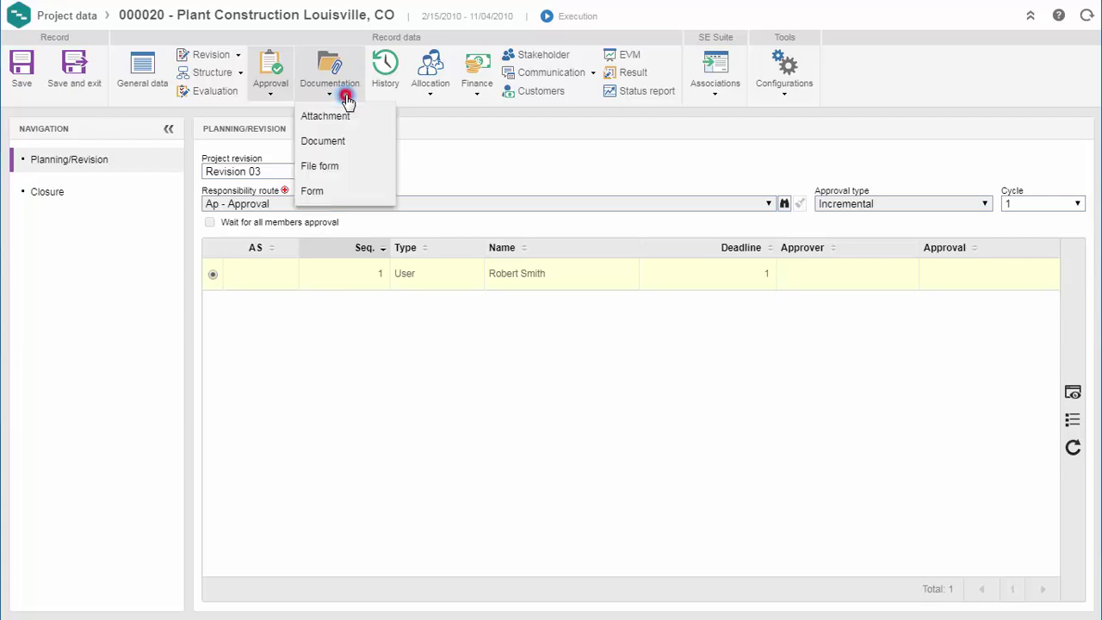
pyautogui.click(353, 114)
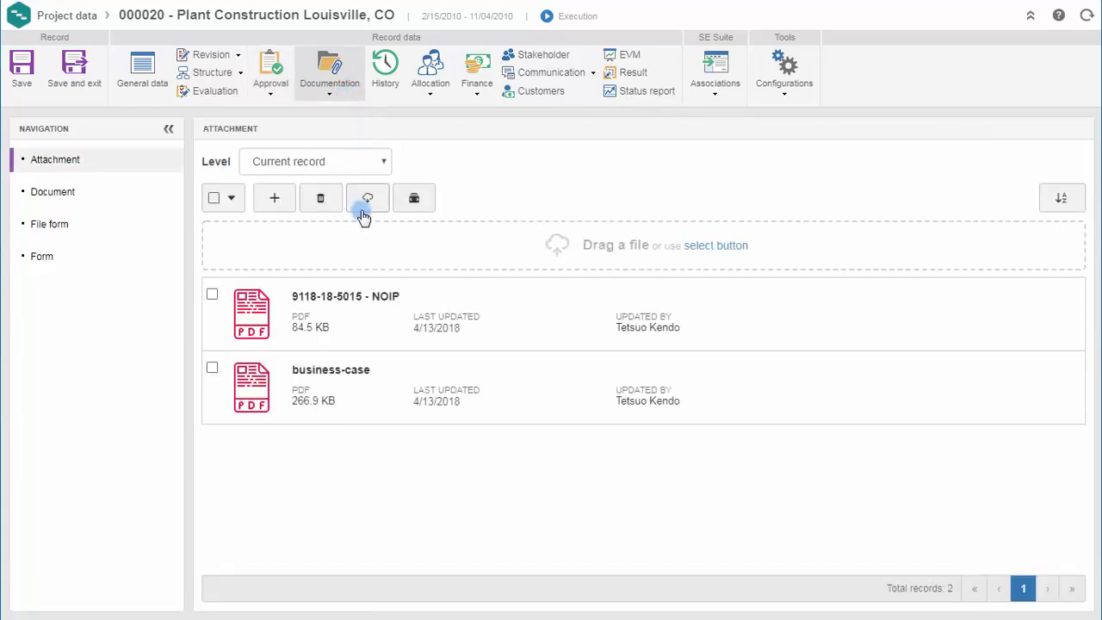
pyautogui.moveTo(643, 313)
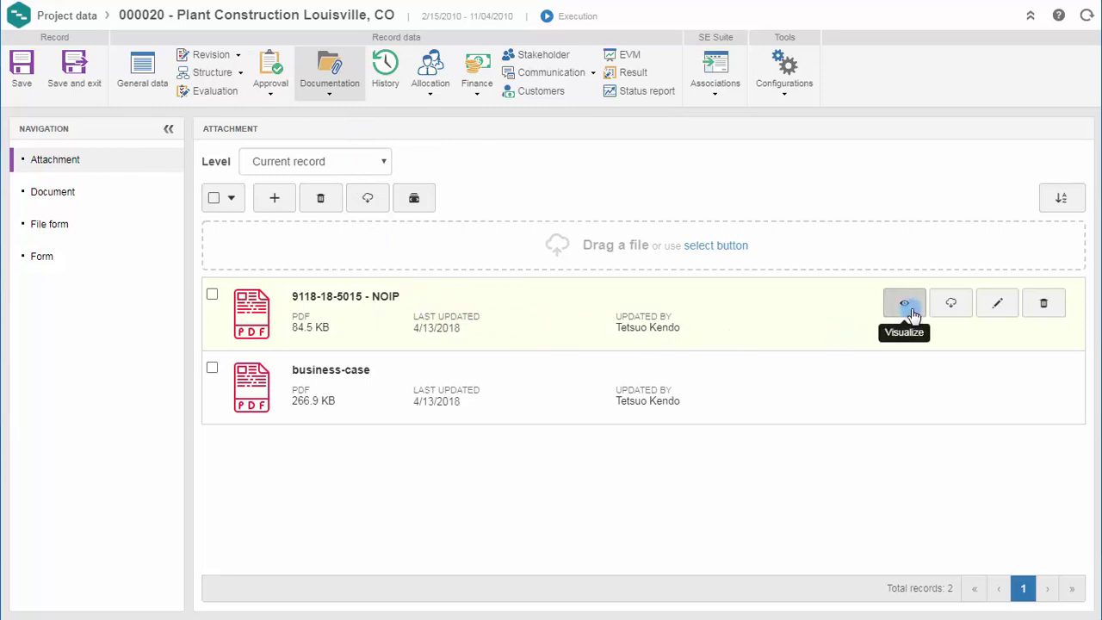
# Review allocated resources, actual time, and finance totals (planned US$536,768, actual US$434,880).
pyautogui.click(447, 89)
pyautogui.click(444, 115)
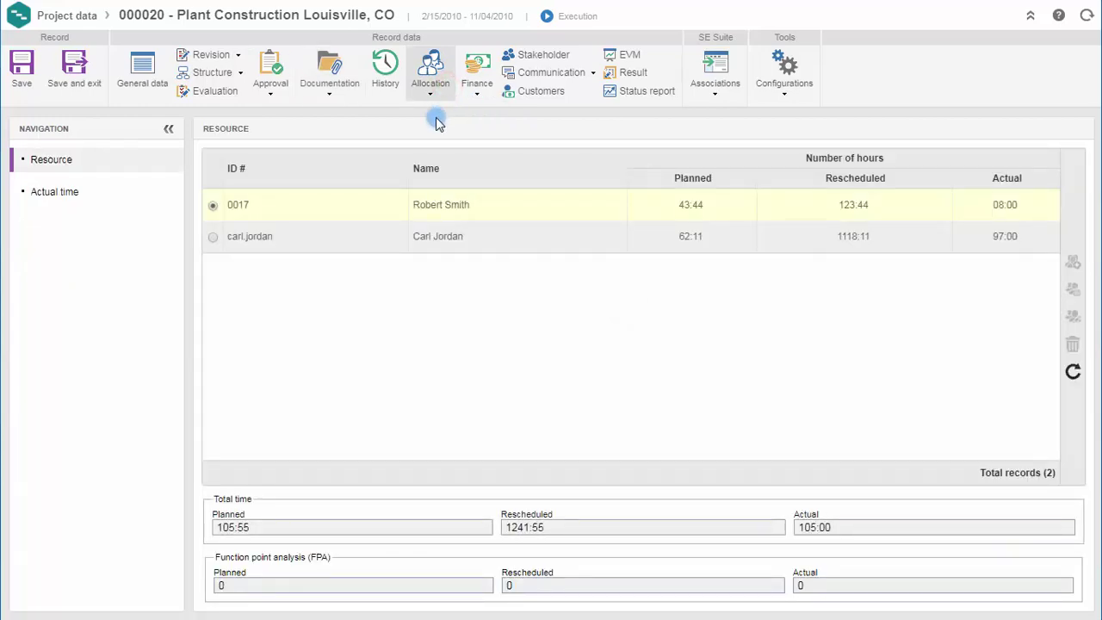
pyautogui.click(138, 191)
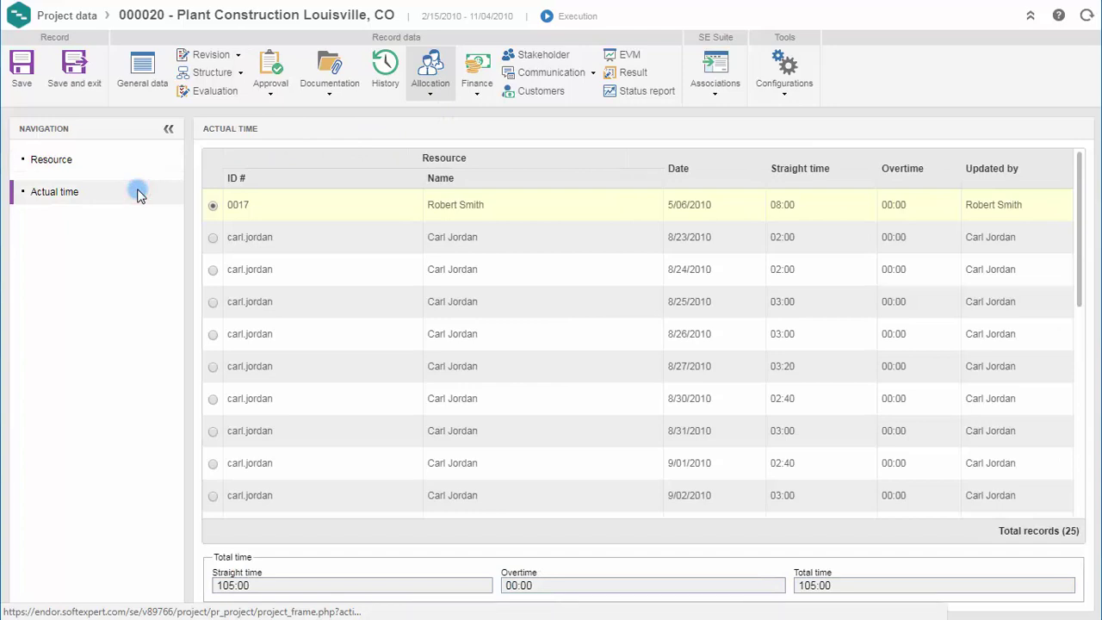
pyautogui.click(417, 160)
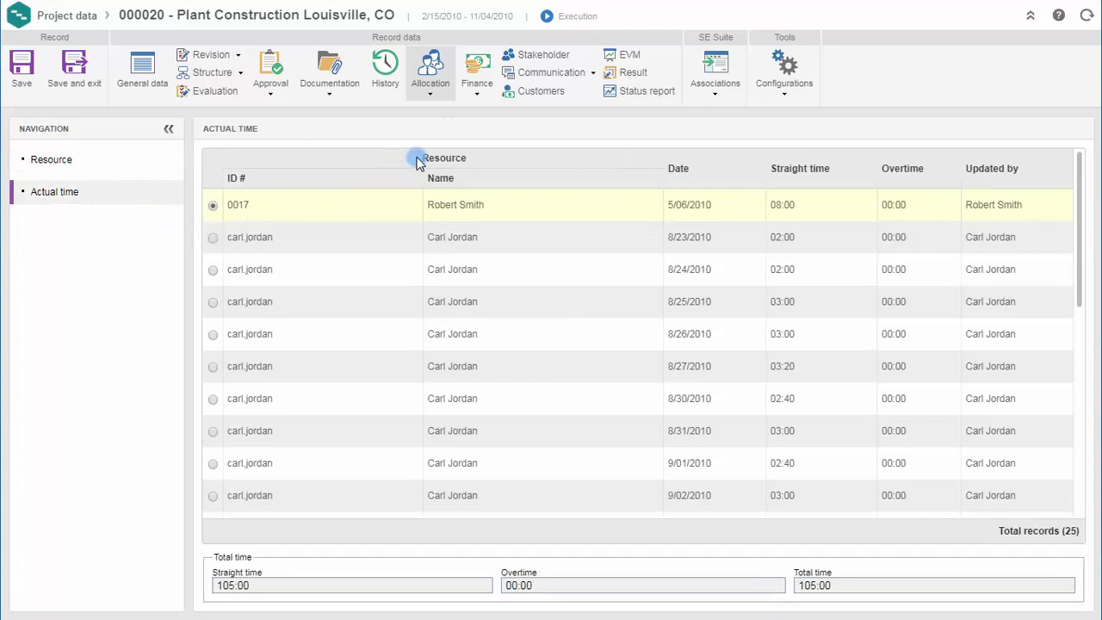
pyautogui.click(482, 96)
pyautogui.click(512, 166)
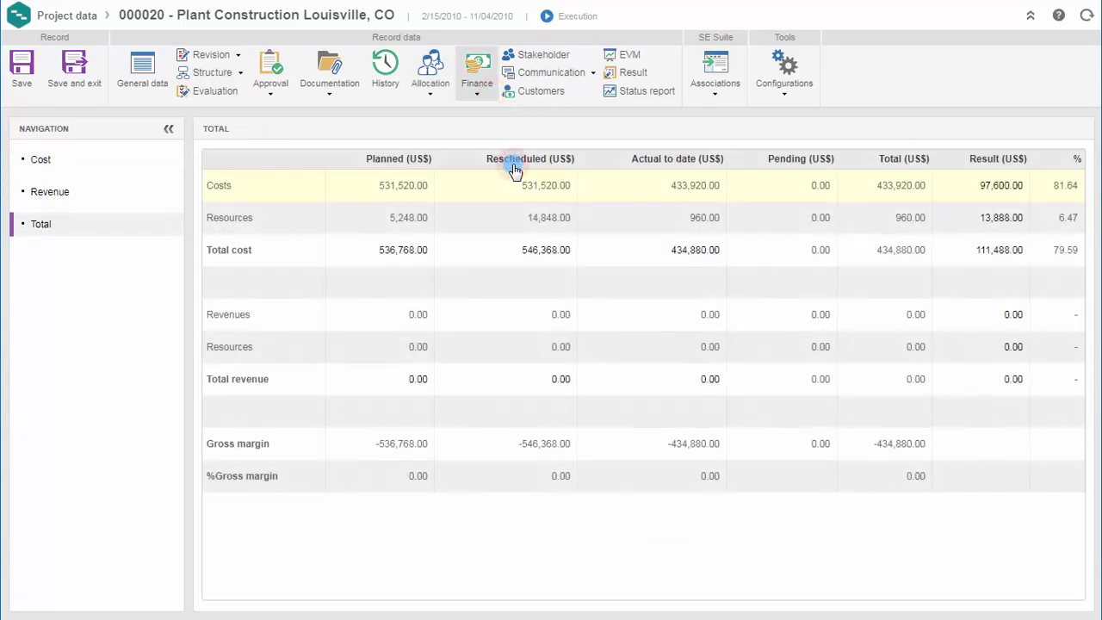
# Show the project's EVM analysis, recalculate indicators (CPI 1.23, SPI 1.01), and check Associations.
pyautogui.click(623, 55)
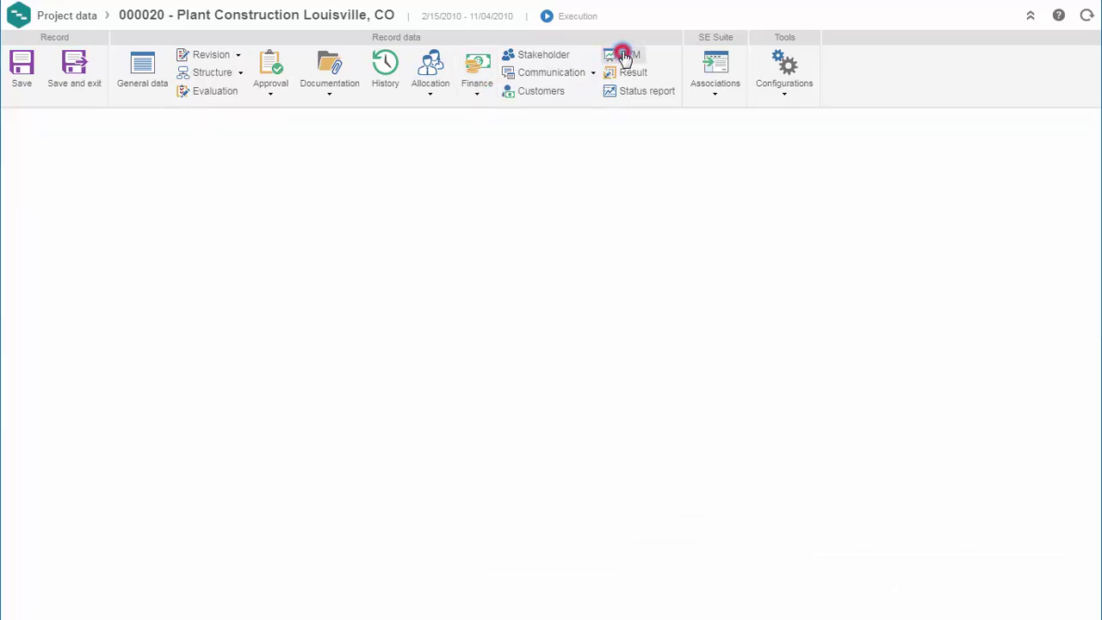
pyautogui.click(1044, 138)
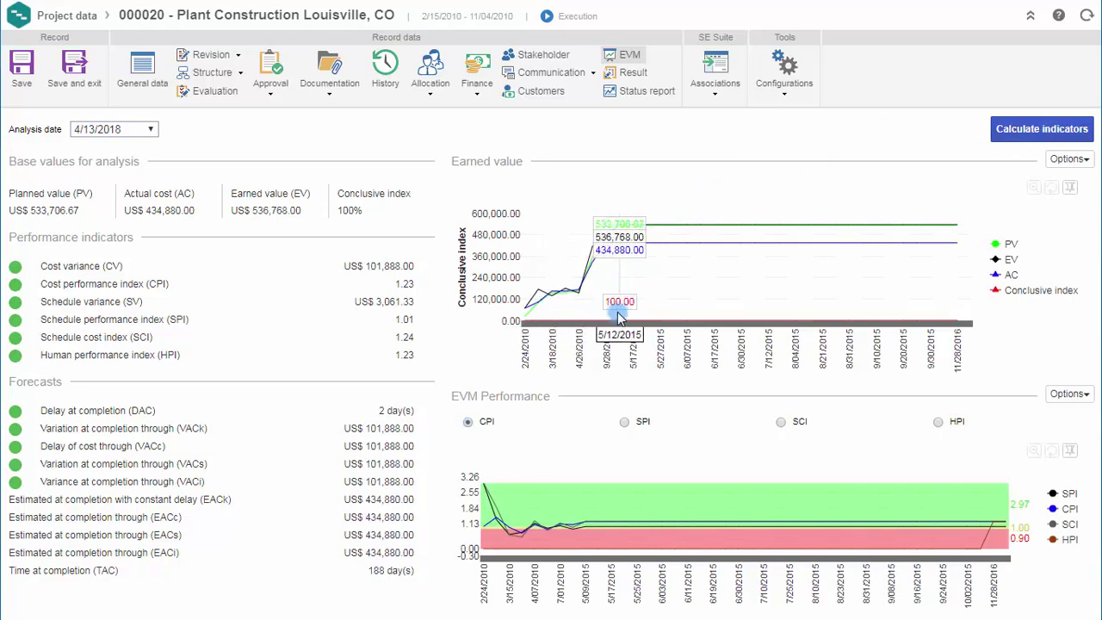
pyautogui.click(727, 86)
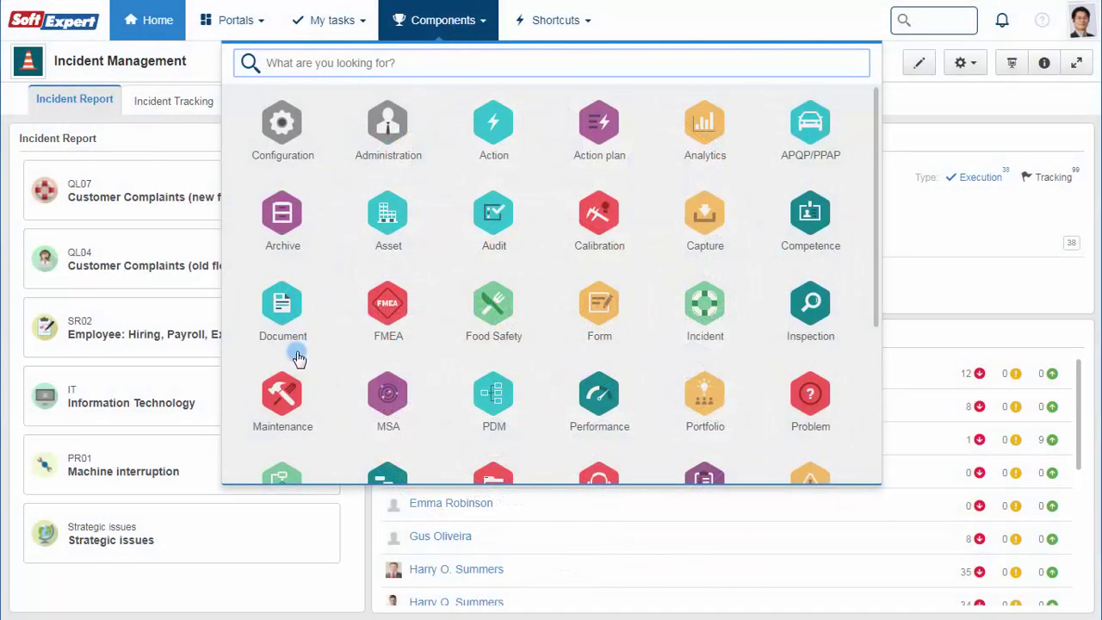
# Allocate maintenance activity 16000303 to a resource on 2/28/2018 with 8 hours allocation.
pyautogui.click(284, 392)
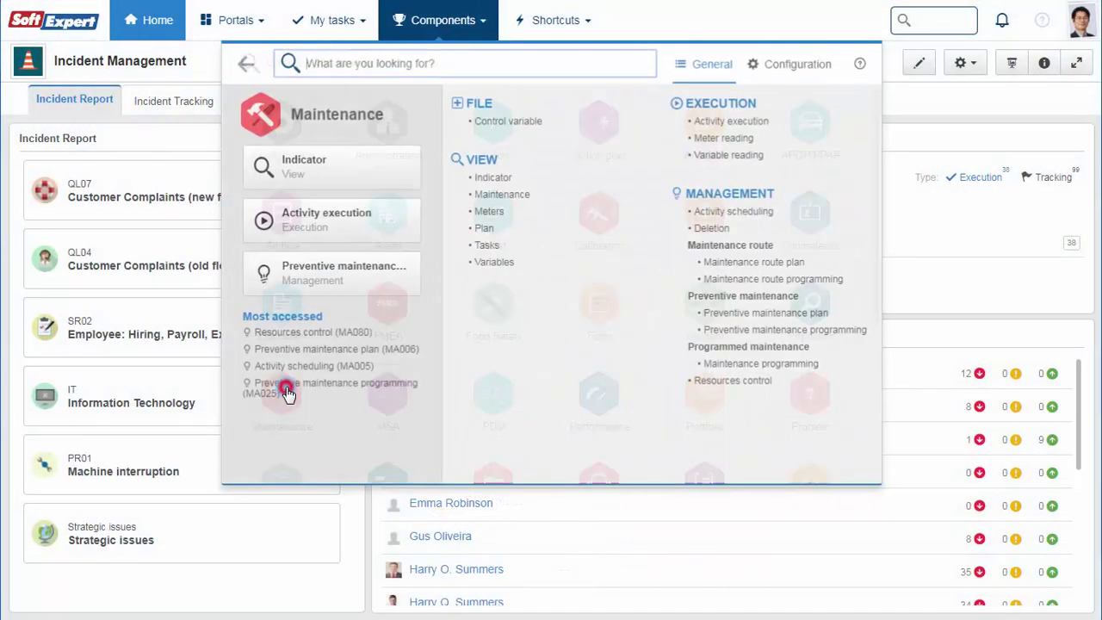
pyautogui.click(800, 382)
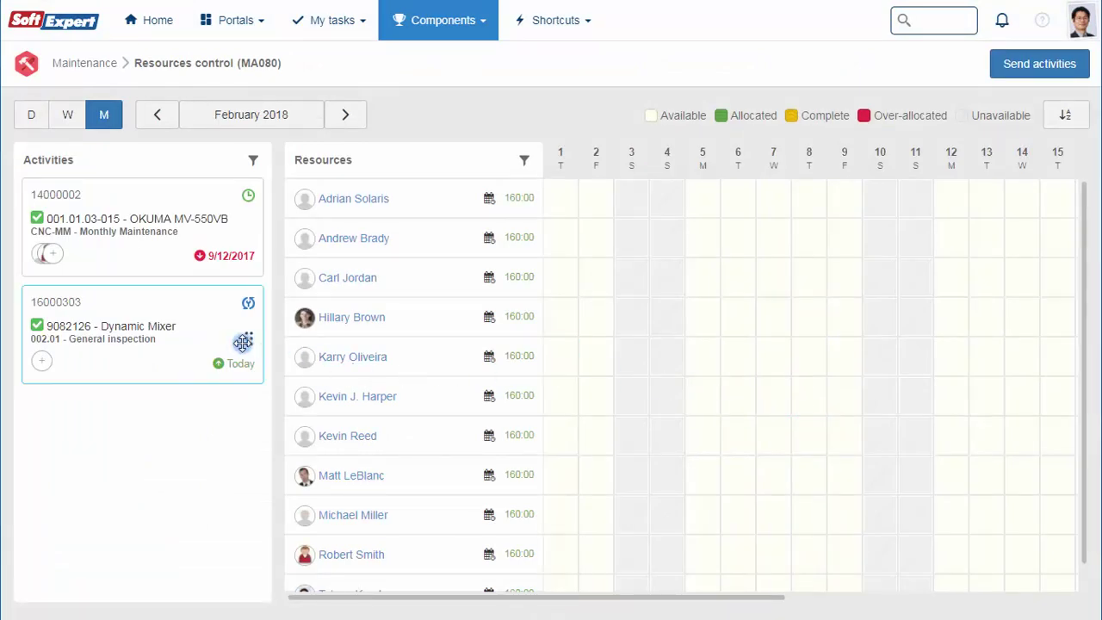
pyautogui.moveTo(243, 344)
pyautogui.mouseDown()
pyautogui.moveTo(524, 364)
pyautogui.moveTo(728, 347)
pyautogui.moveTo(747, 376)
pyautogui.moveTo(743, 395)
pyautogui.mouseUp()
pyautogui.click(628, 485)
pyautogui.click(665, 405)
pyautogui.click(729, 485)
pyautogui.write('8:')
pyautogui.click(845, 551)
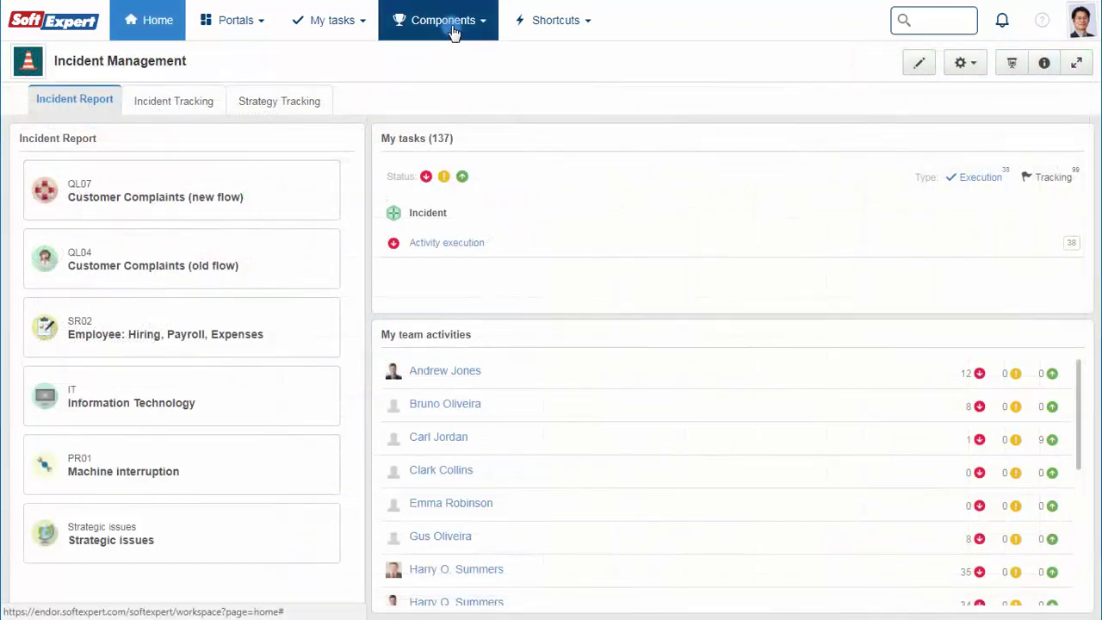
pyautogui.click(449, 26)
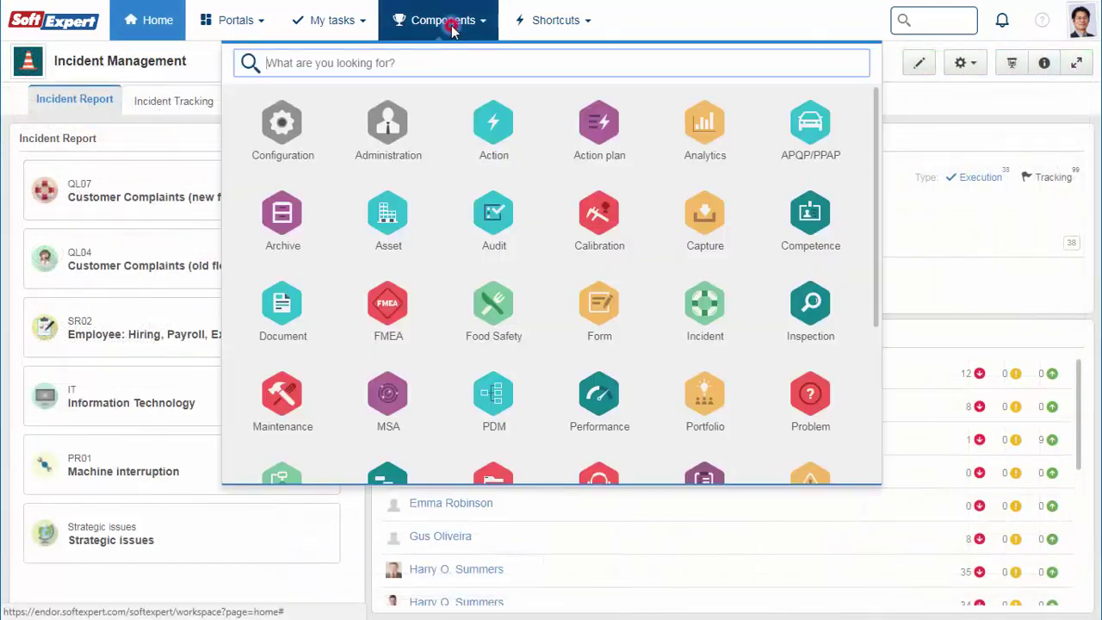
# Open the Asset view filtered to type 002 - Equipment.
pyautogui.click(392, 215)
pyautogui.click(399, 176)
pyautogui.click(179, 306)
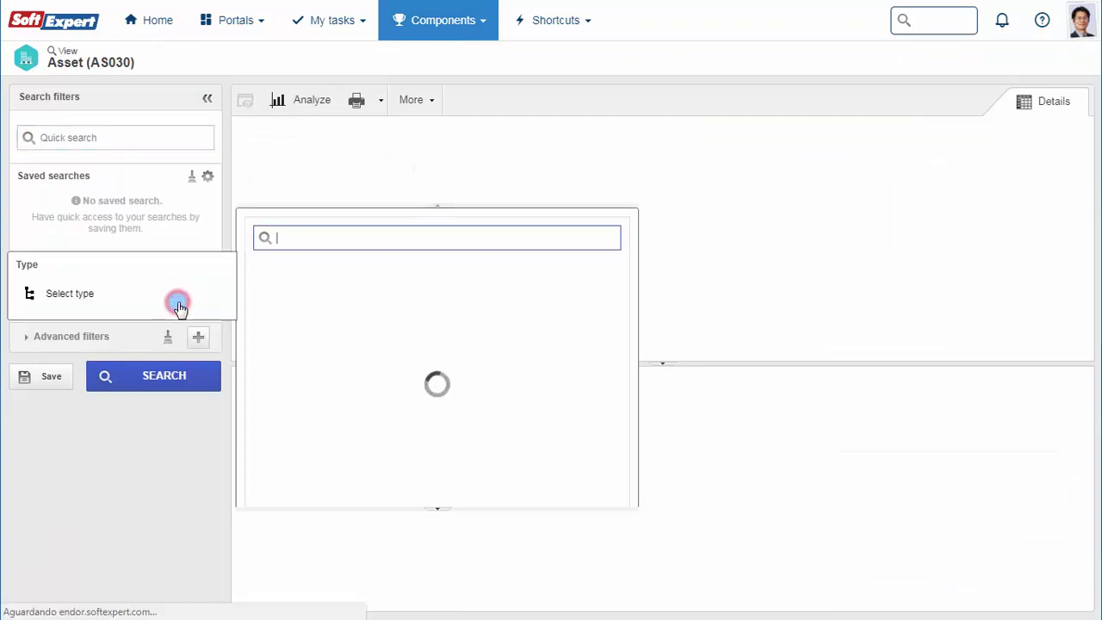
pyautogui.click(341, 272)
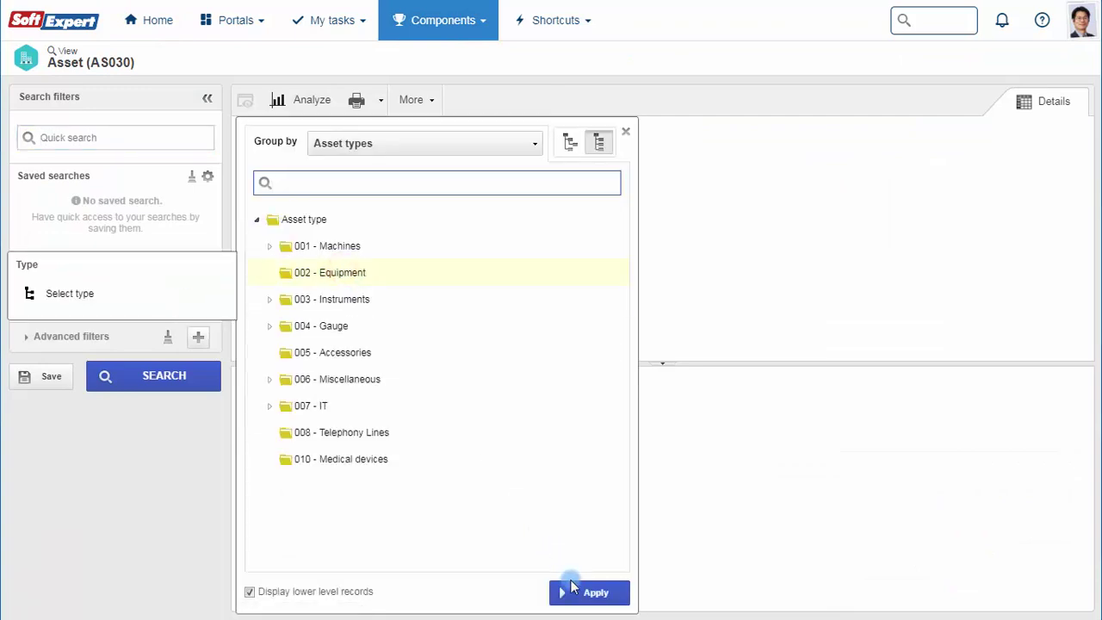
pyautogui.click(578, 594)
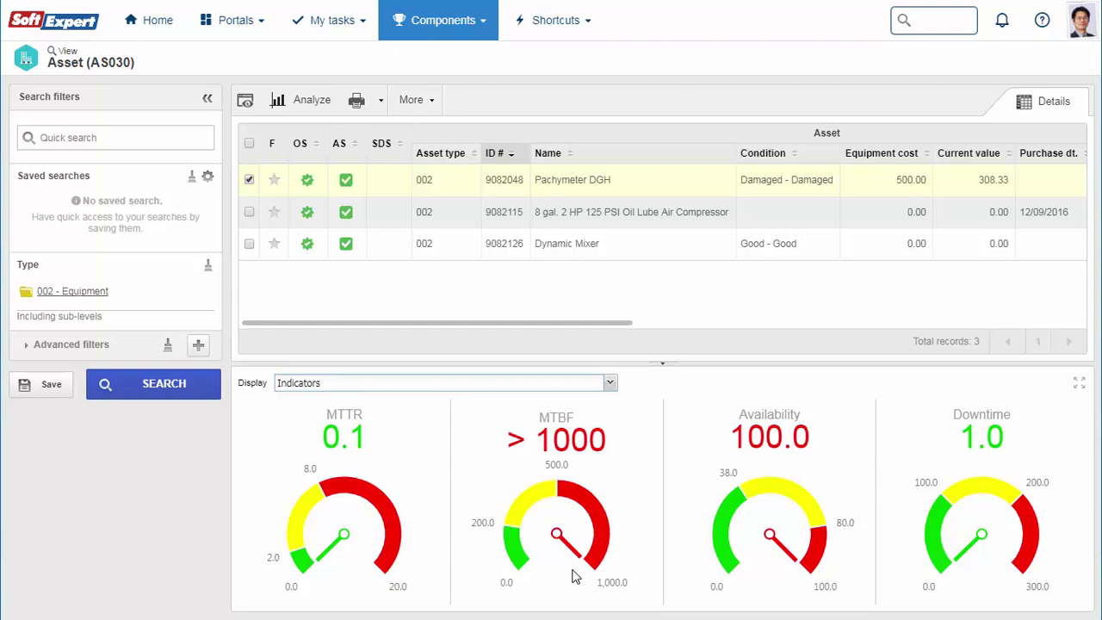
# Show asset activities below and select the Dynamic Mixer asset.
pyautogui.click(565, 384)
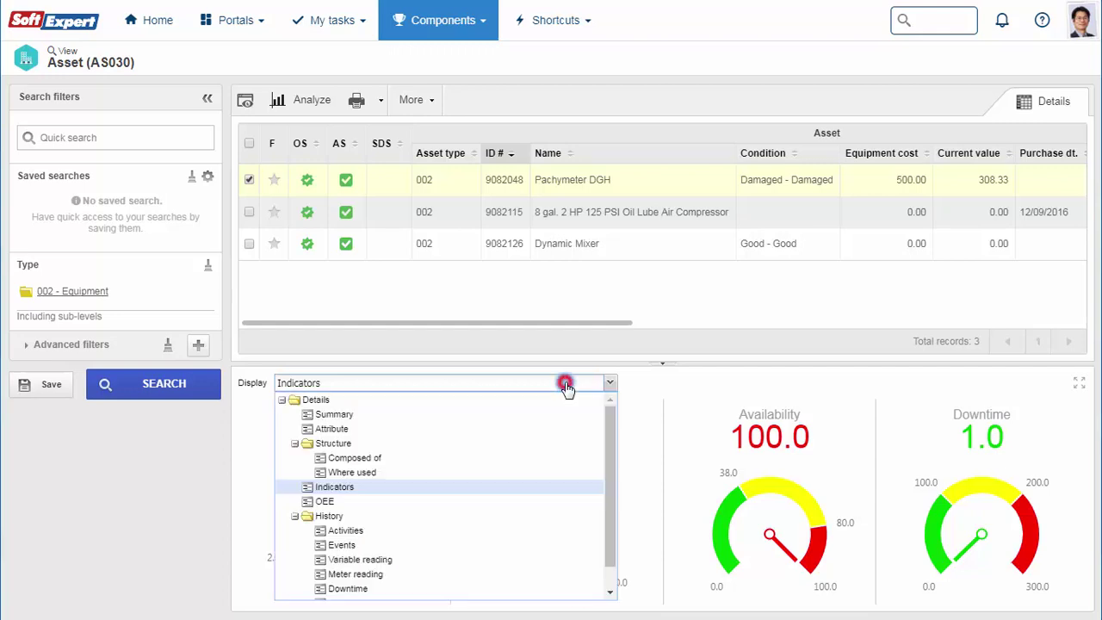
pyautogui.click(449, 531)
pyautogui.click(595, 244)
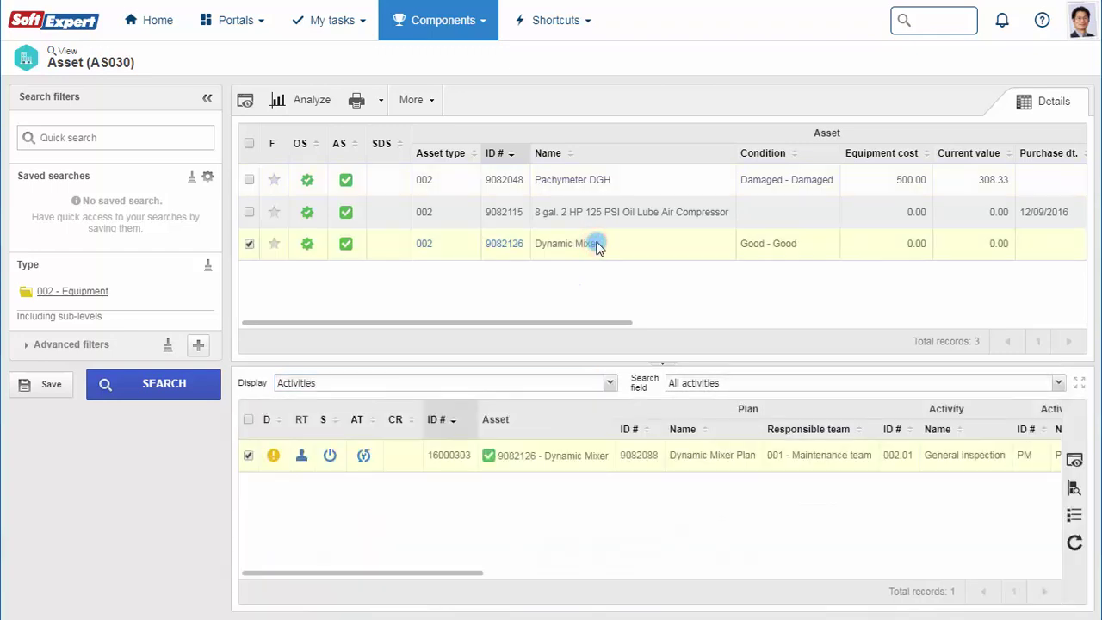
# Open maintenance activity 16000303 and review its Documentation, Task and Resources dropdowns.
pyautogui.click(457, 455)
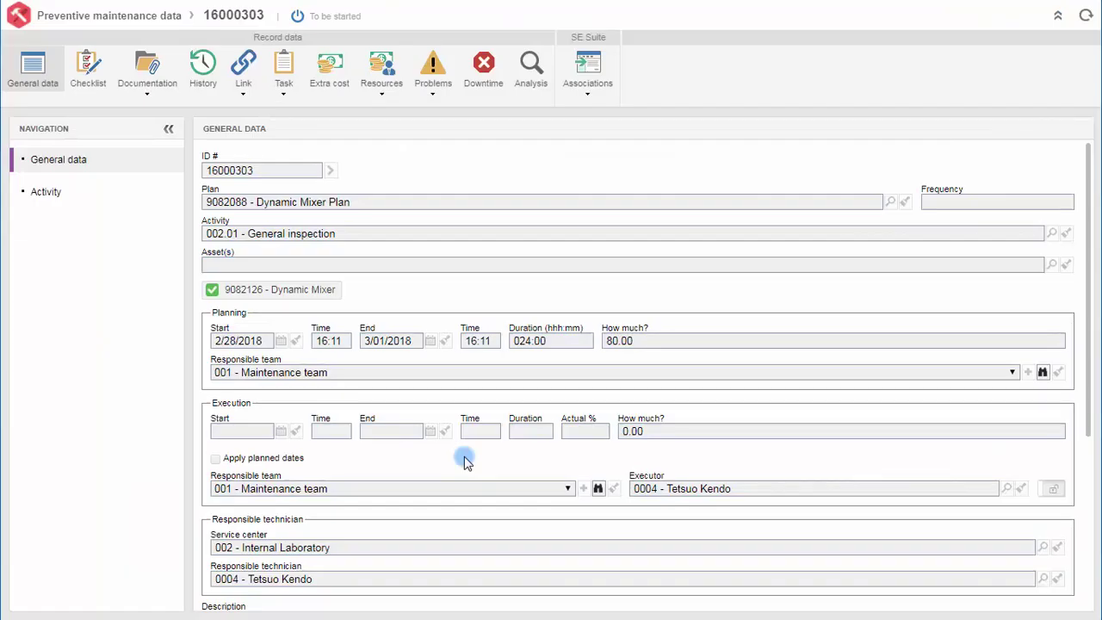
pyautogui.click(164, 96)
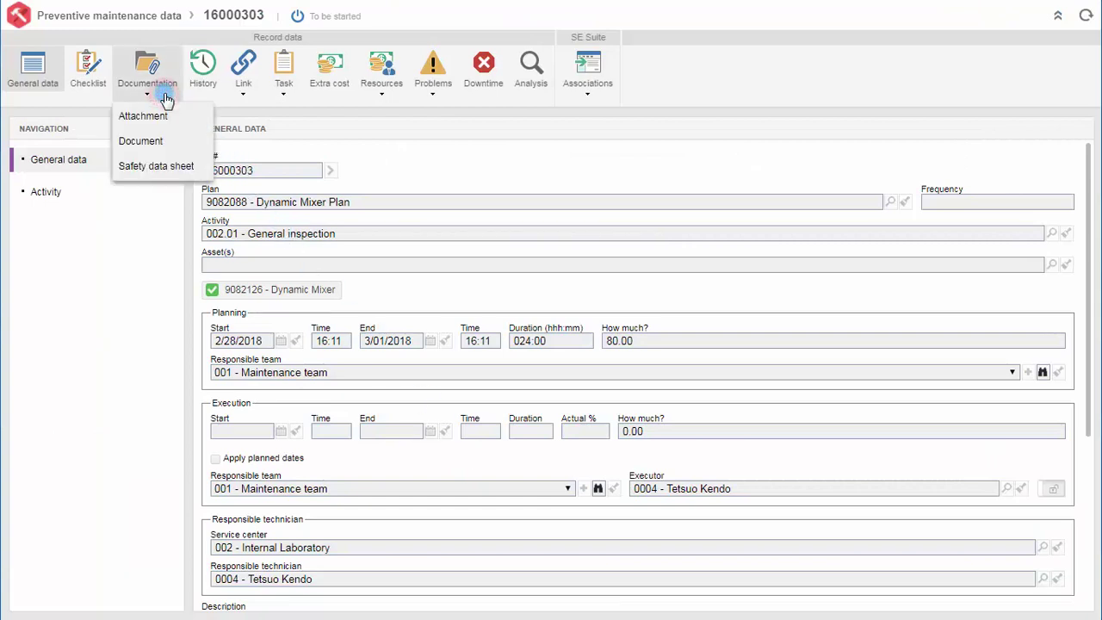
pyautogui.click(284, 96)
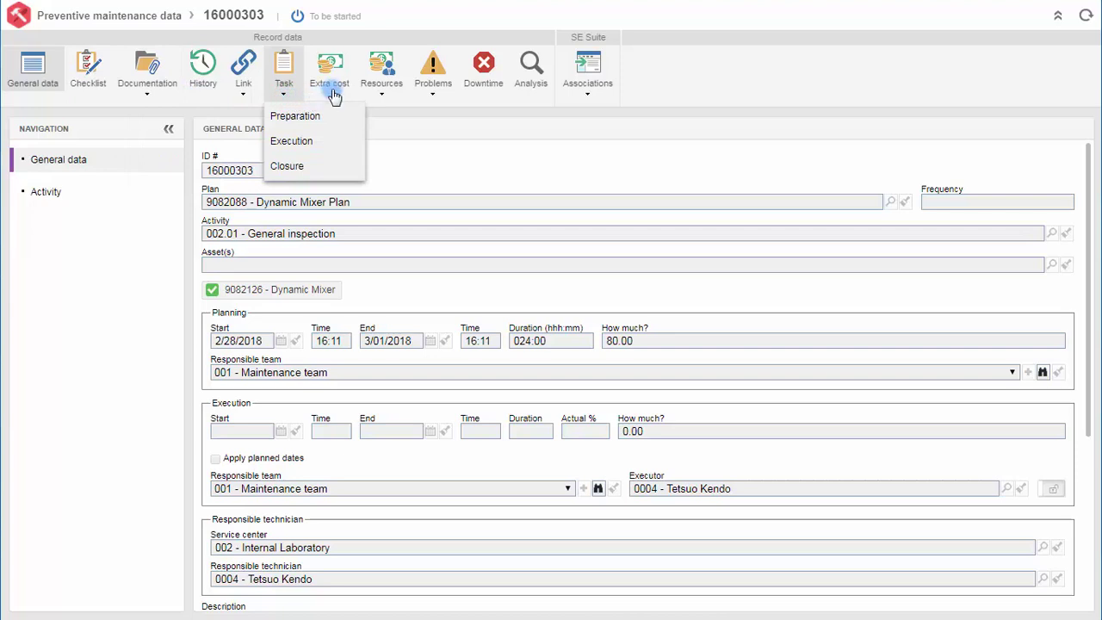
pyautogui.click(289, 97)
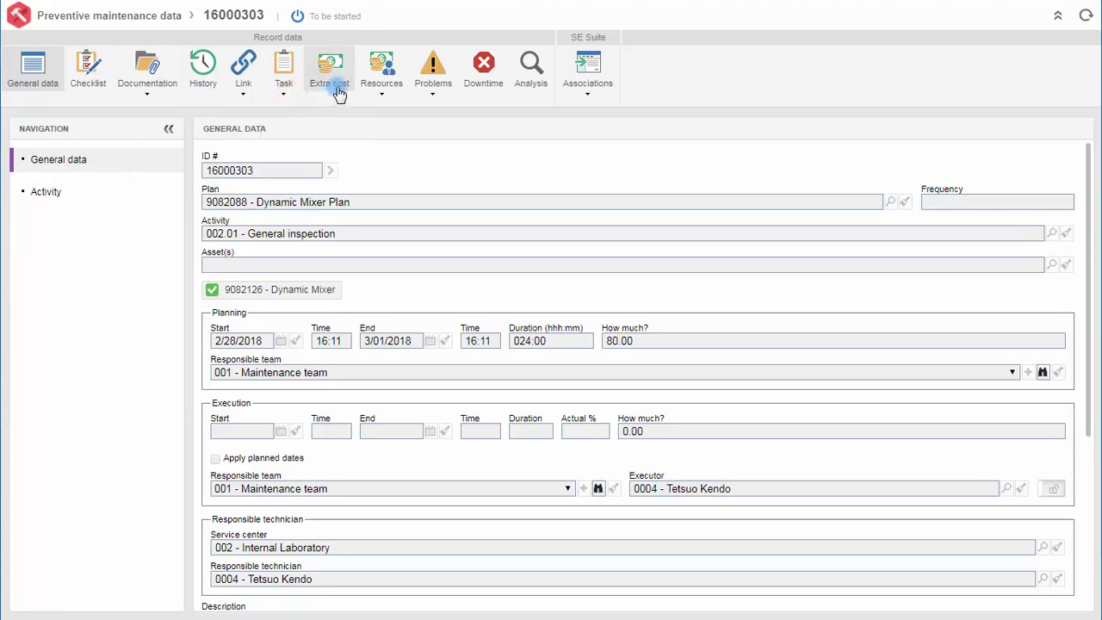
pyautogui.click(399, 101)
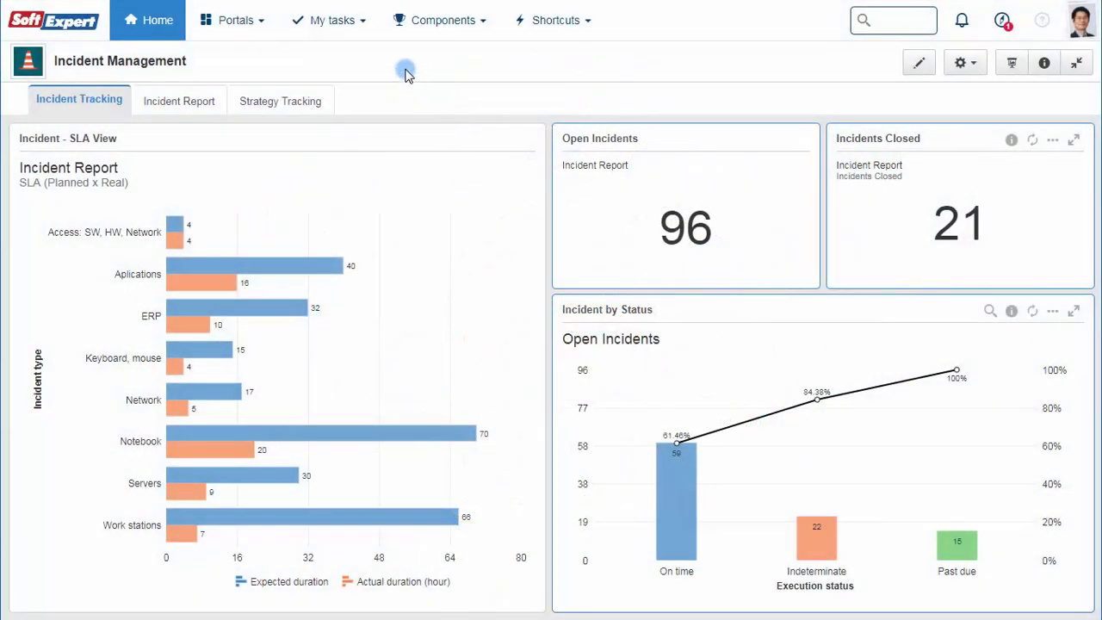
# Open problem task 000232 from Activity execution, filtered to Report Fraud.
pyautogui.click(352, 24)
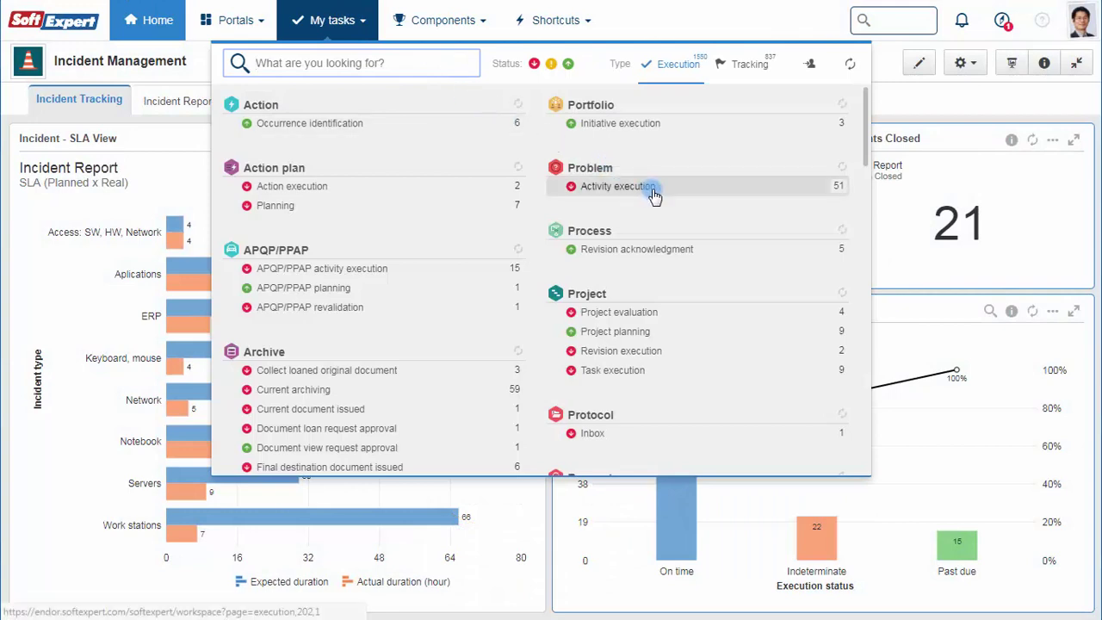
pyautogui.click(654, 187)
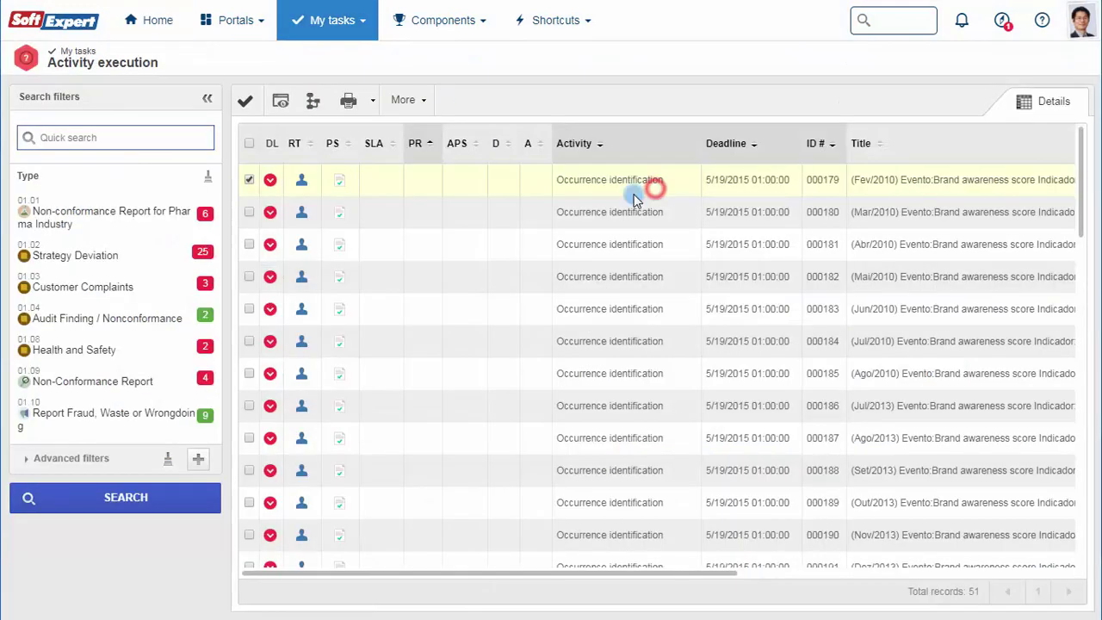
pyautogui.click(169, 419)
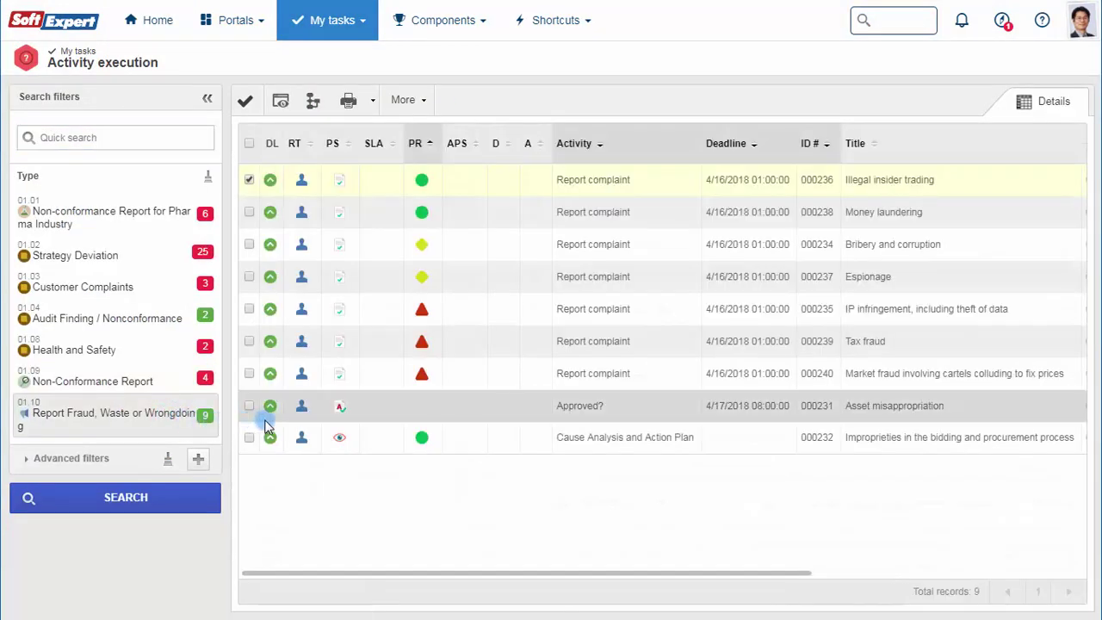
pyautogui.click(510, 436)
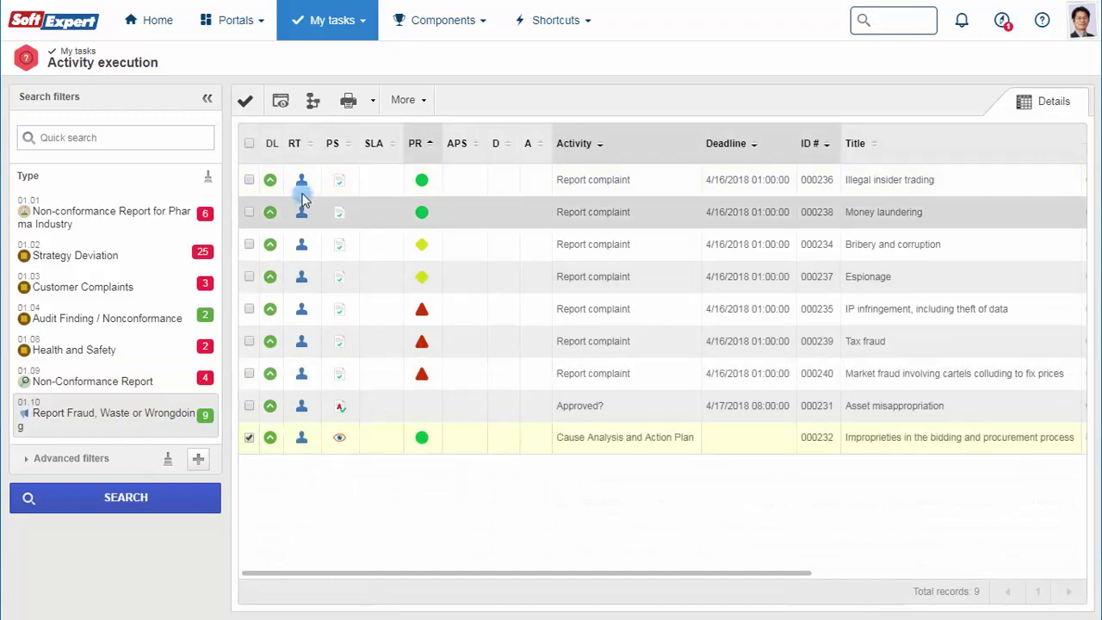
pyautogui.click(253, 104)
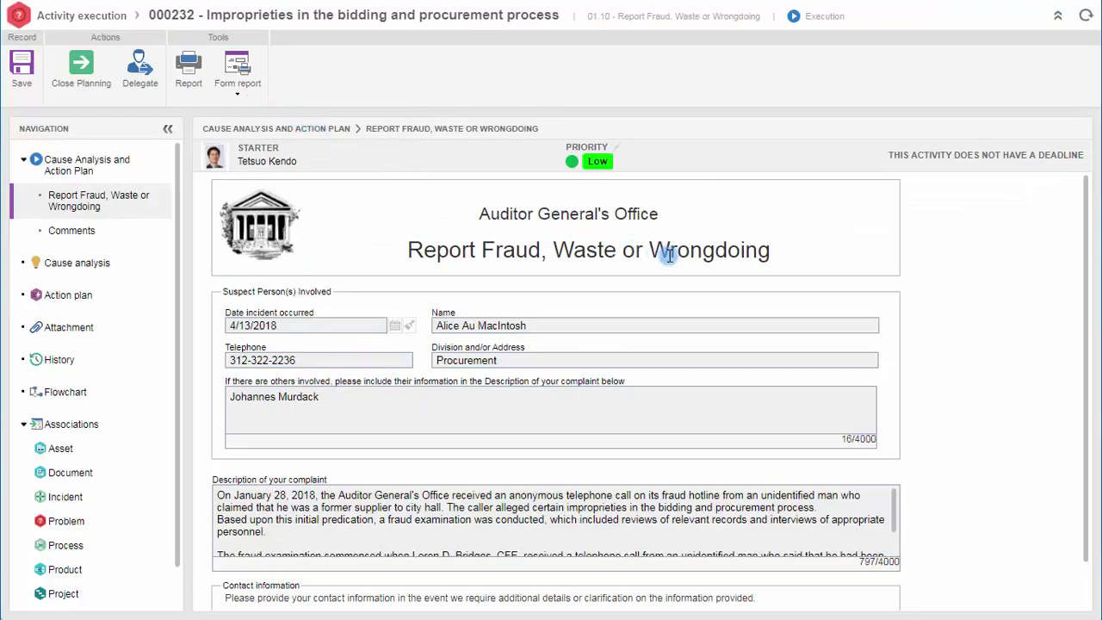
pyautogui.moveTo(1084, 336); pyautogui.dragTo(1092, 387)
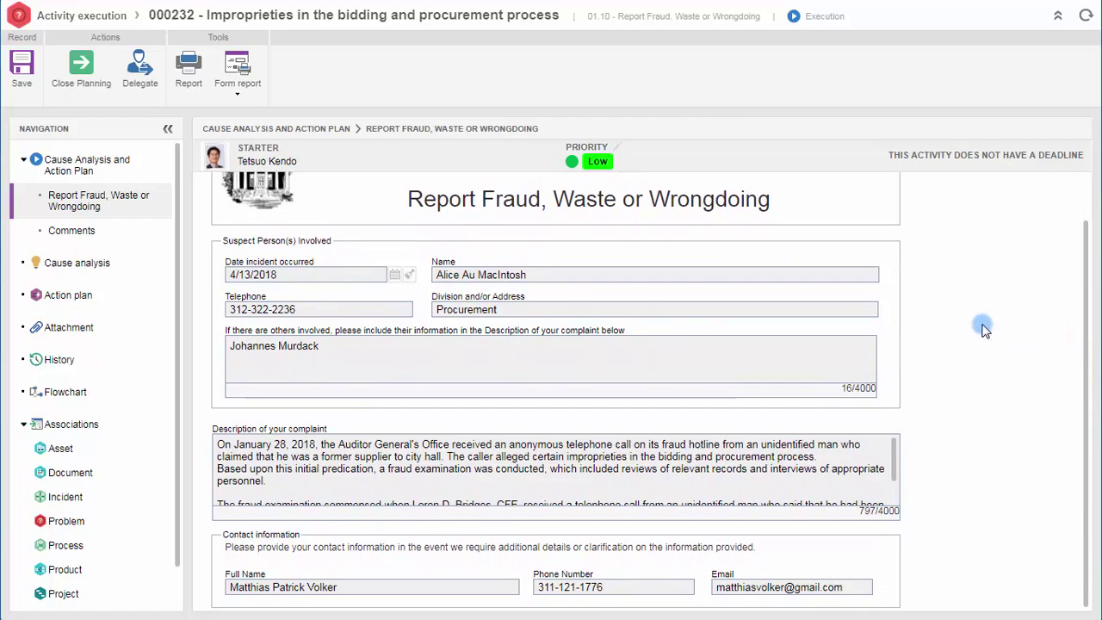
pyautogui.scroll(2, 861, 276)
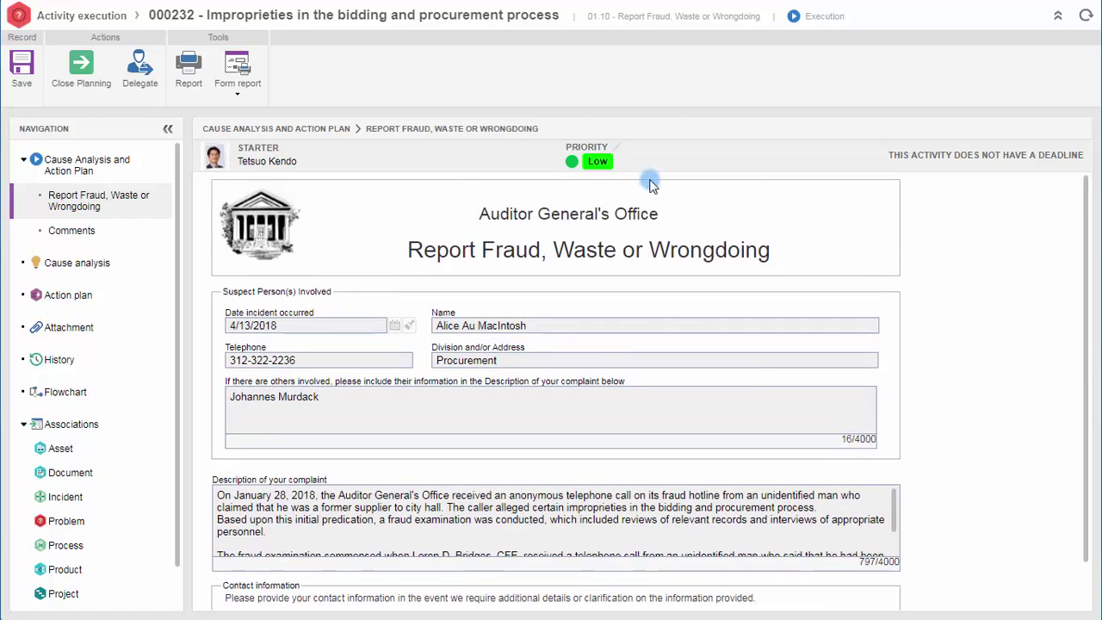
# Set task priority to High using Medium probability and High severity, then view Cause analysis.
pyautogui.click(610, 147)
pyautogui.click(644, 192)
pyautogui.click(628, 235)
pyautogui.click(646, 279)
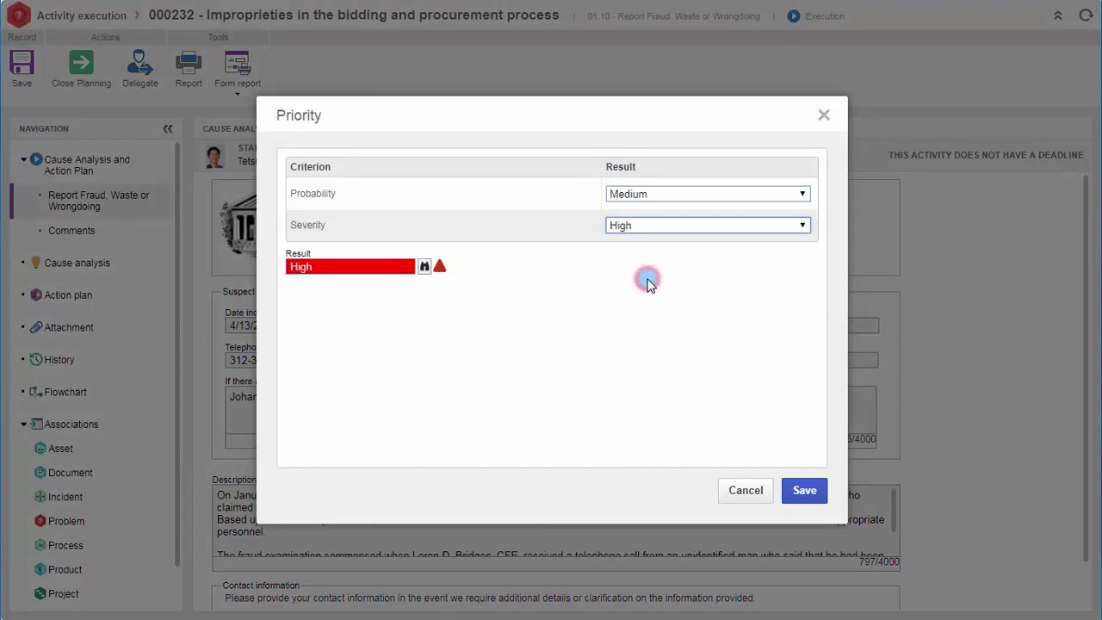
pyautogui.click(801, 491)
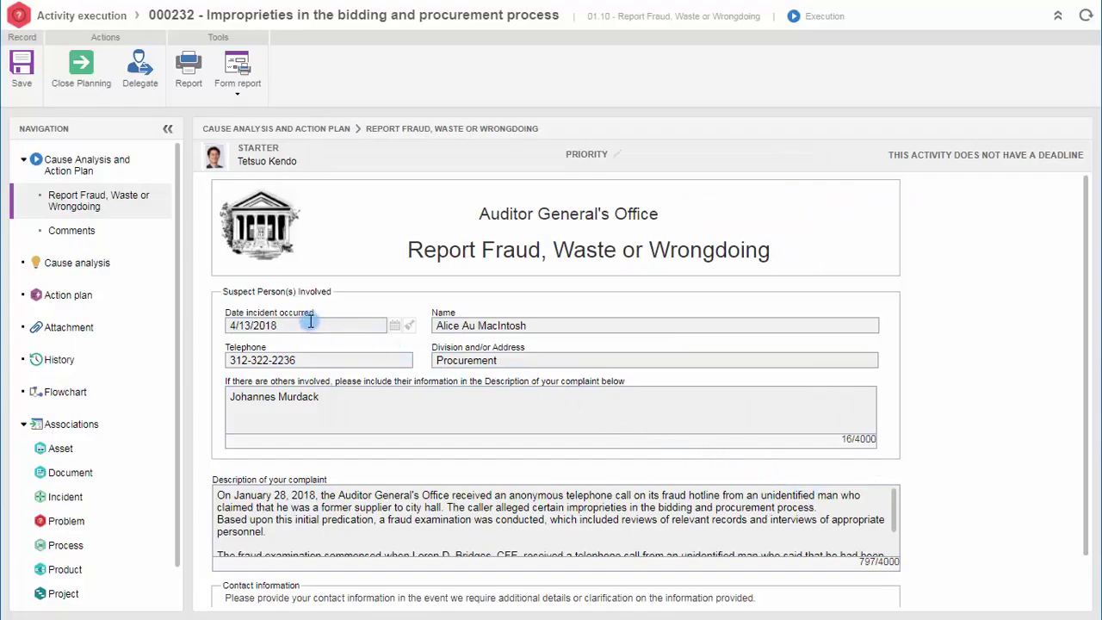
pyautogui.click(146, 263)
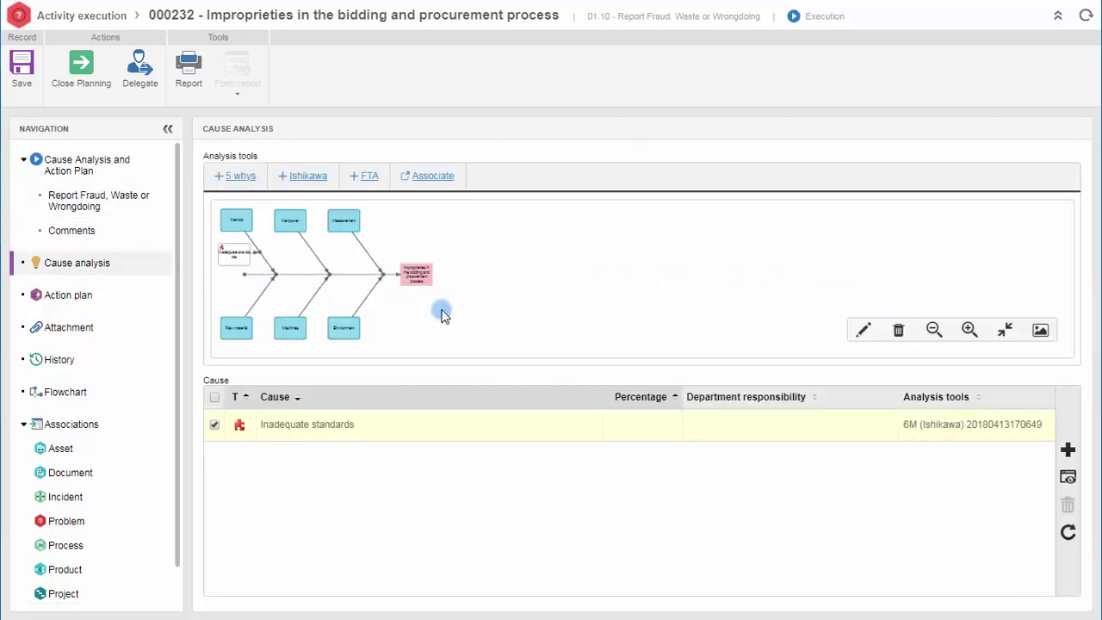
# Add an 'Inadequate standards' cause to the Ishikawa diagram, link it to Method, and save.
pyautogui.click(861, 329)
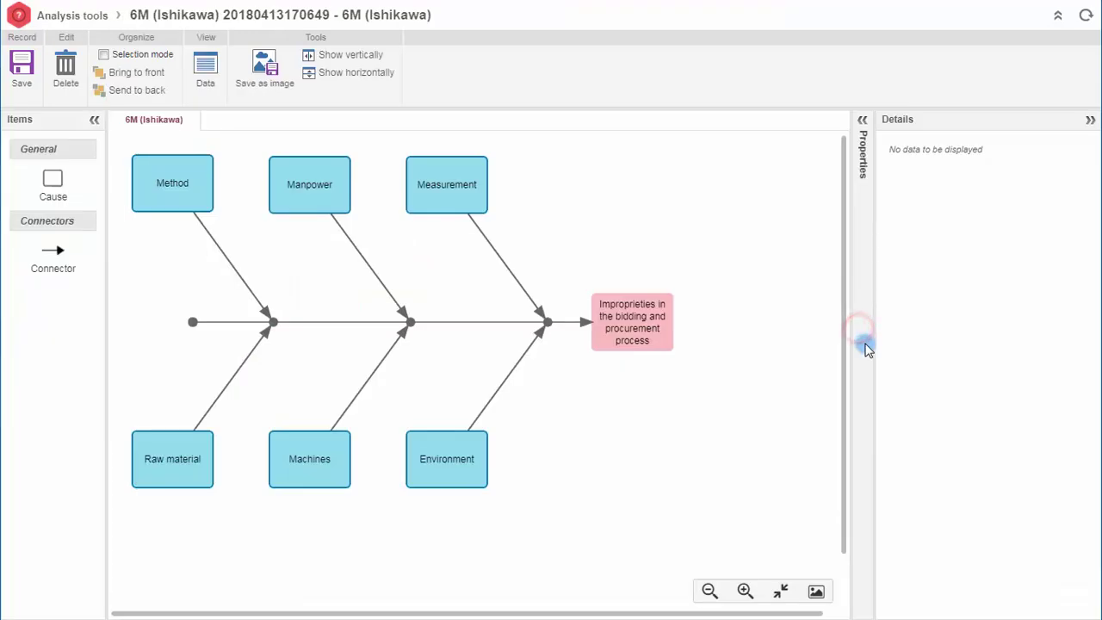
pyautogui.click(53, 183)
pyautogui.moveTo(53, 185); pyautogui.dragTo(156, 258)
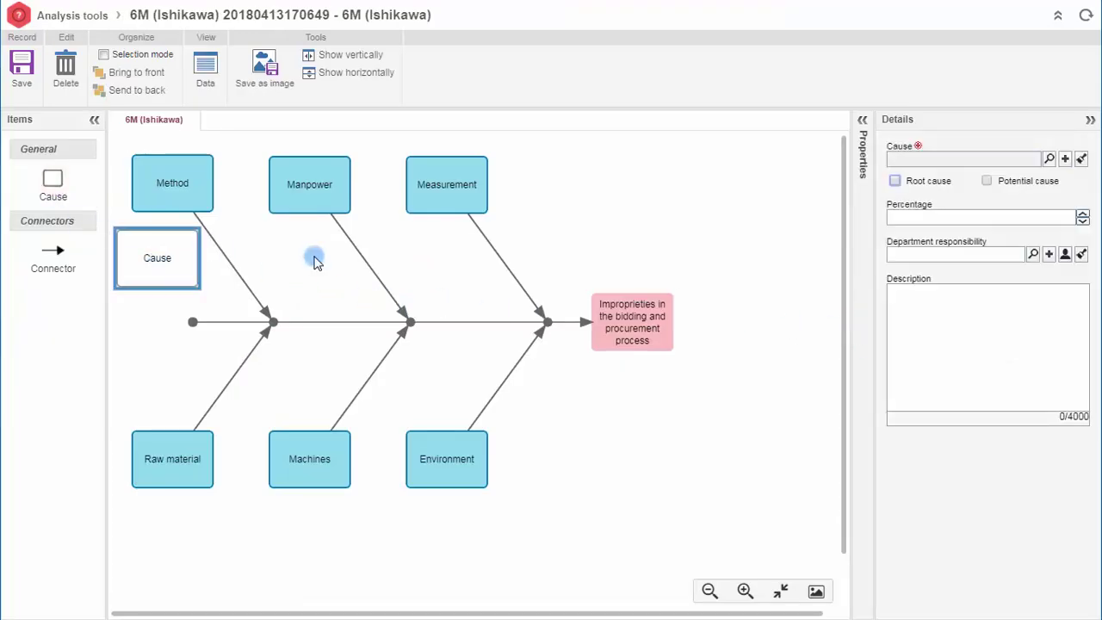
pyautogui.click(1048, 161)
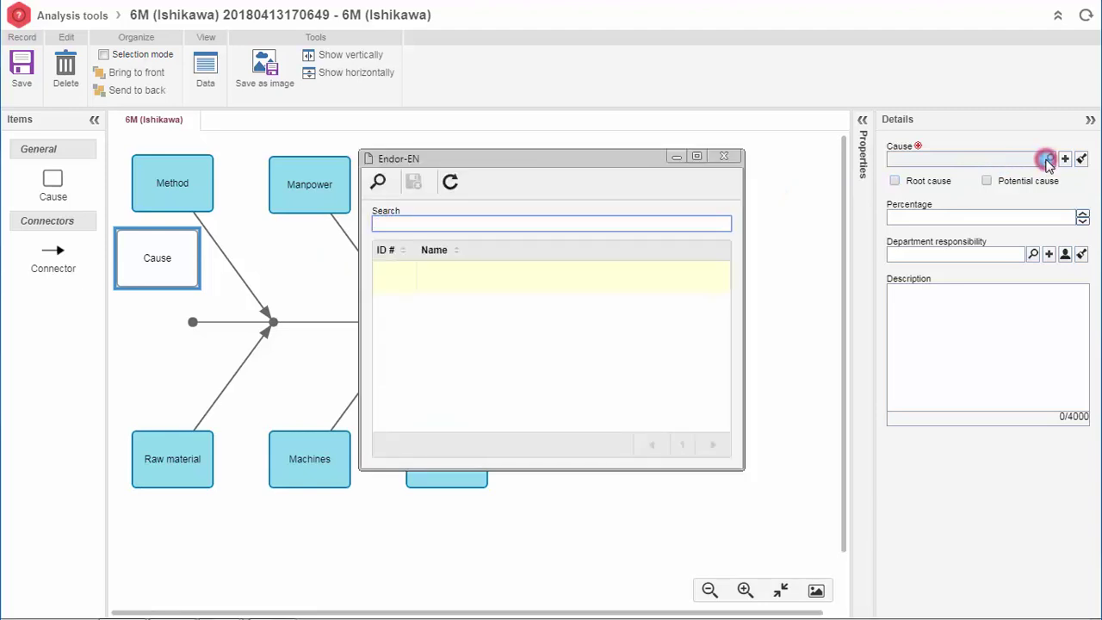
pyautogui.write('inad')
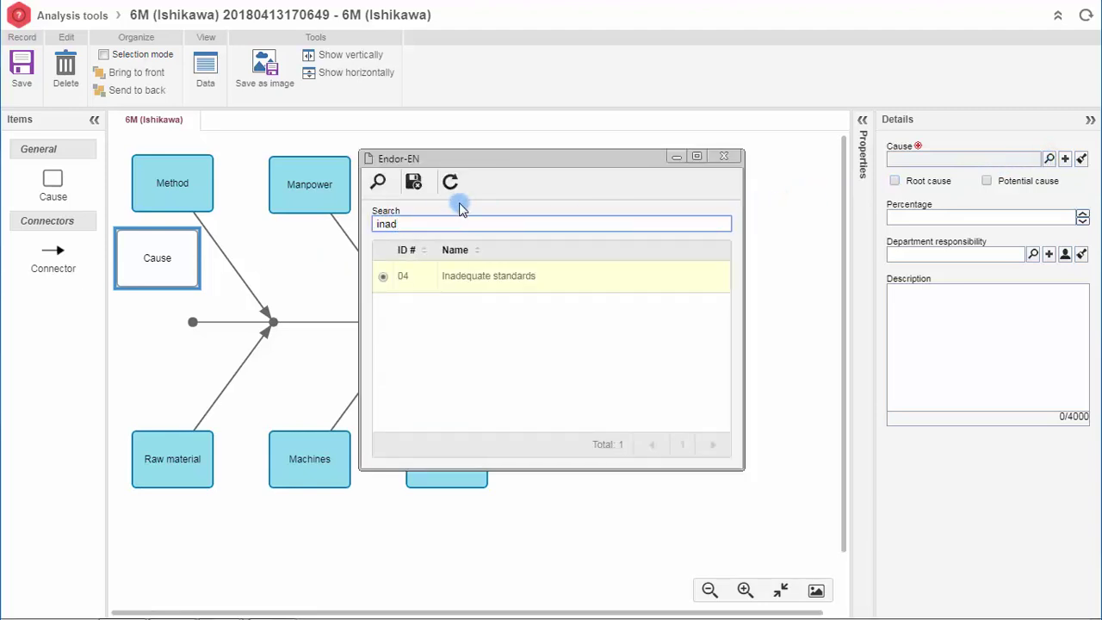
pyautogui.click(416, 184)
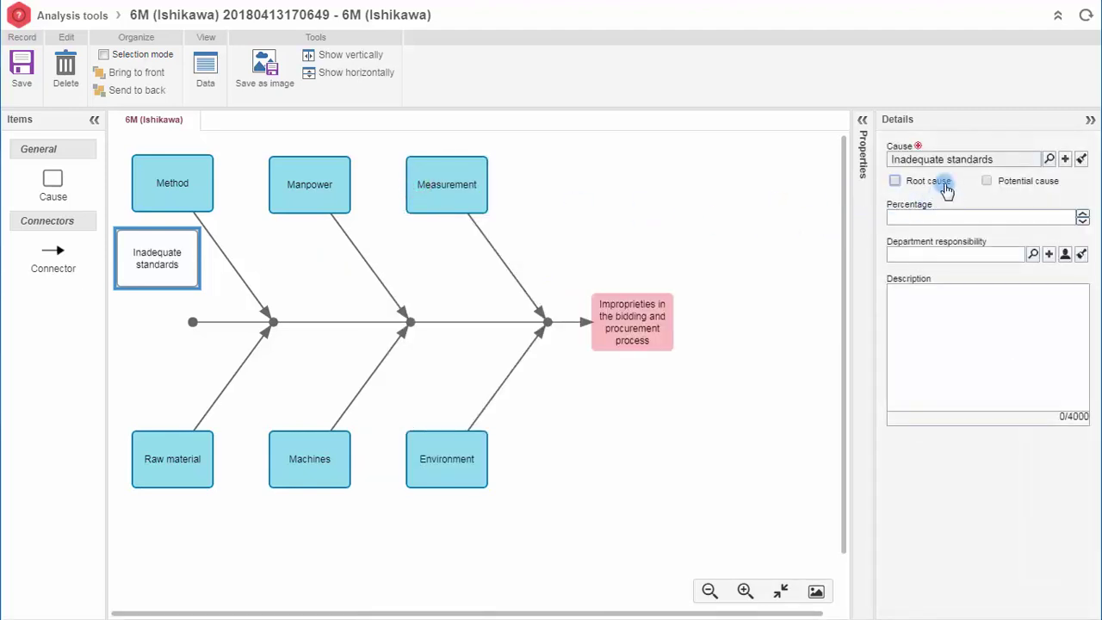
pyautogui.click(54, 252)
pyautogui.moveTo(162, 267); pyautogui.dragTo(183, 198)
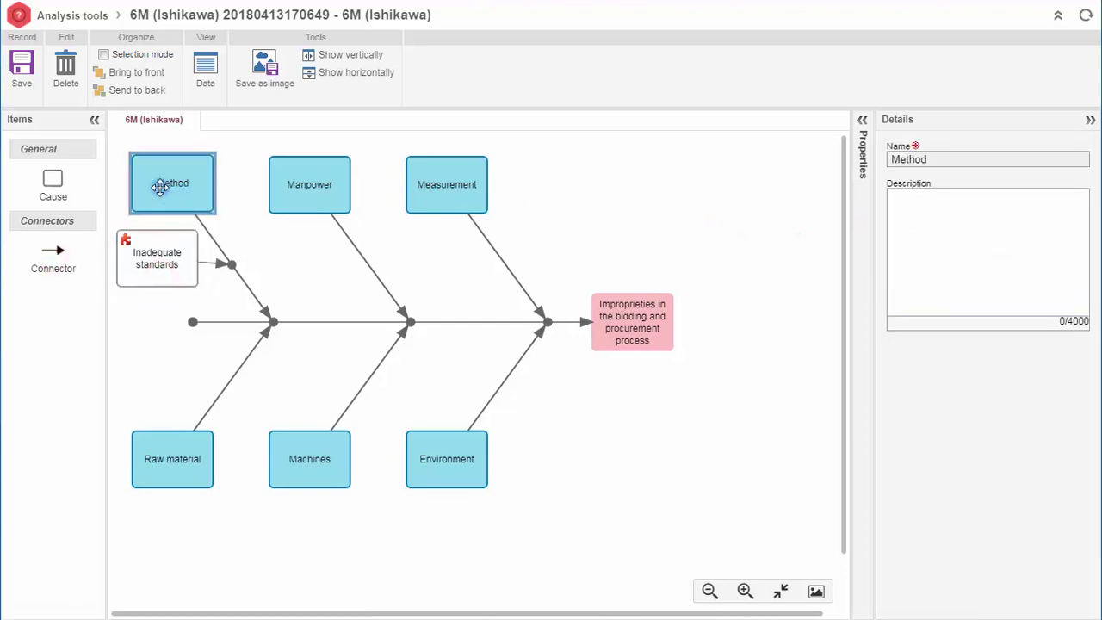
pyautogui.click(26, 80)
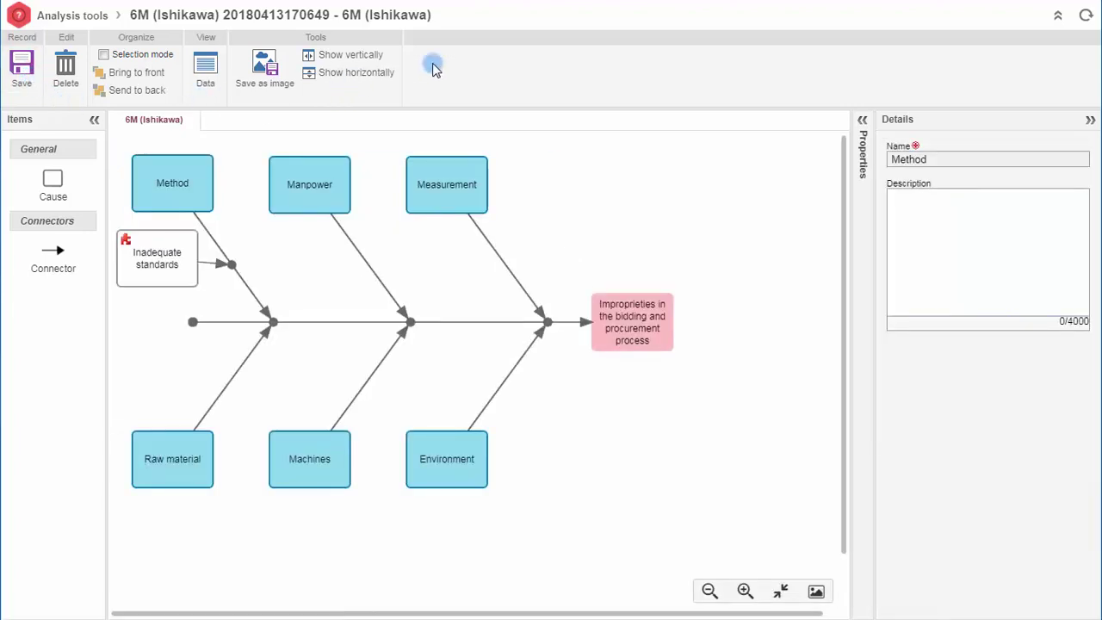
# Show the problem's action plan and expand COR007 - Issues Management to list its tasks.
pyautogui.click(1094, 7)
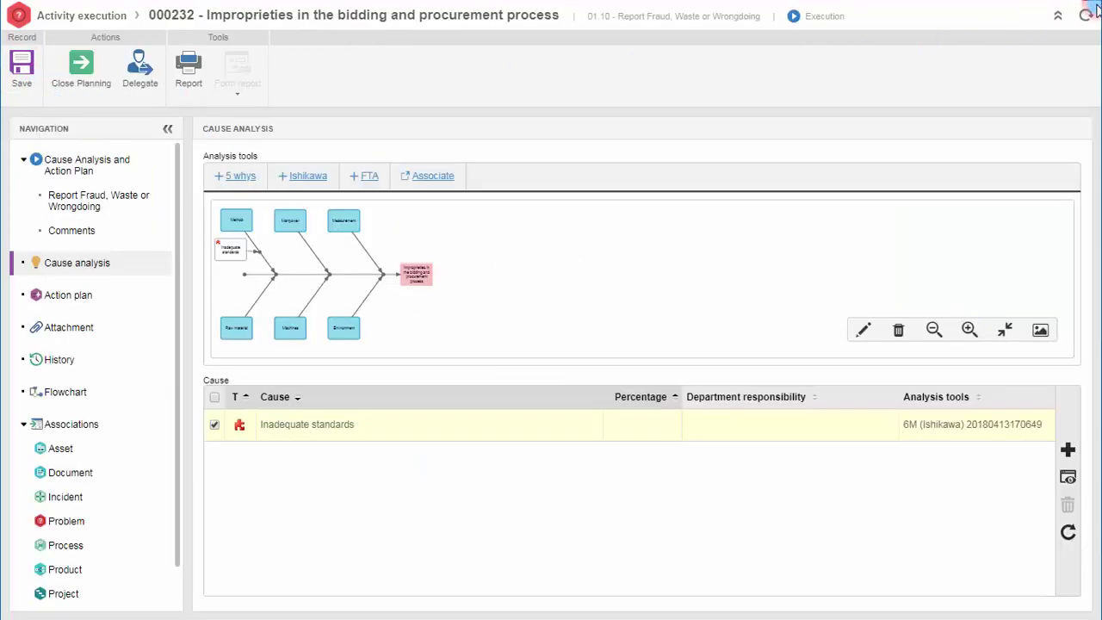
pyautogui.click(125, 296)
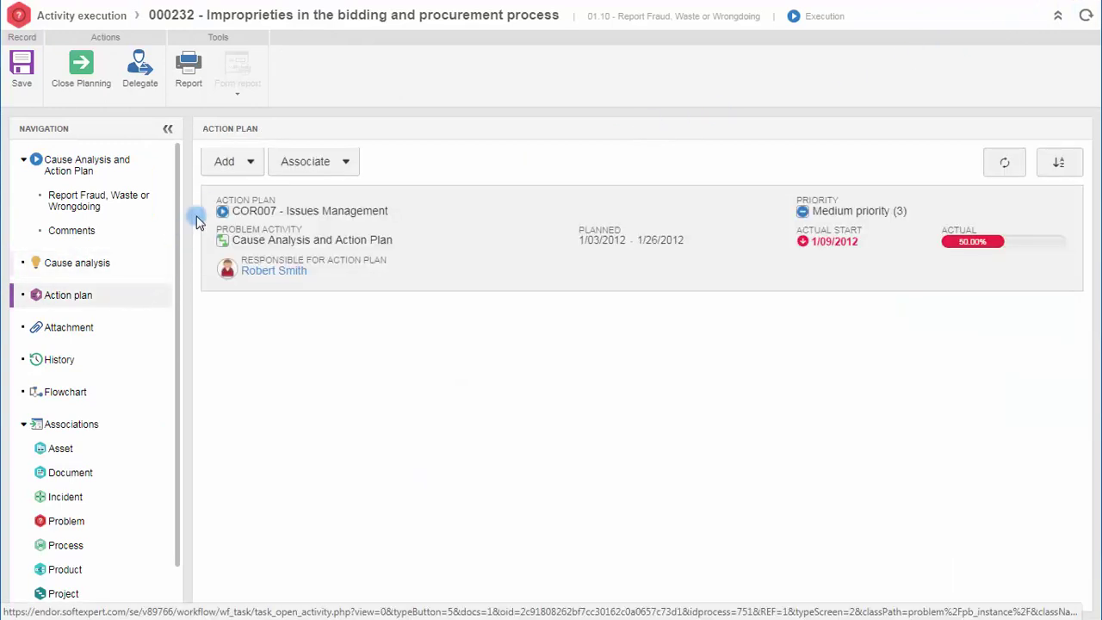
pyautogui.click(249, 166)
pyautogui.click(349, 163)
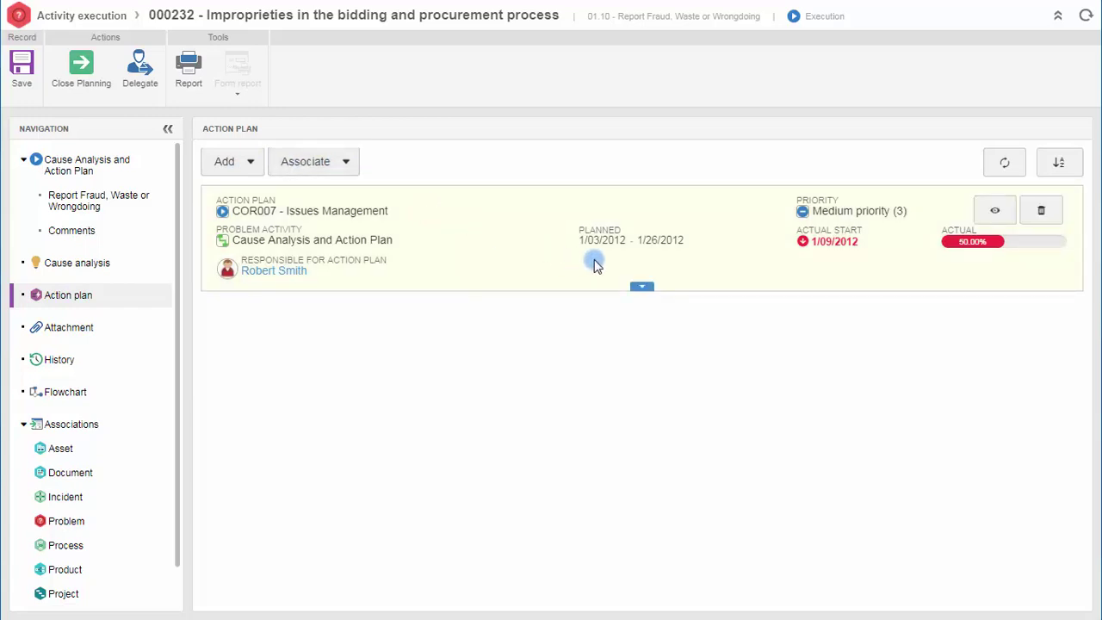
pyautogui.click(646, 288)
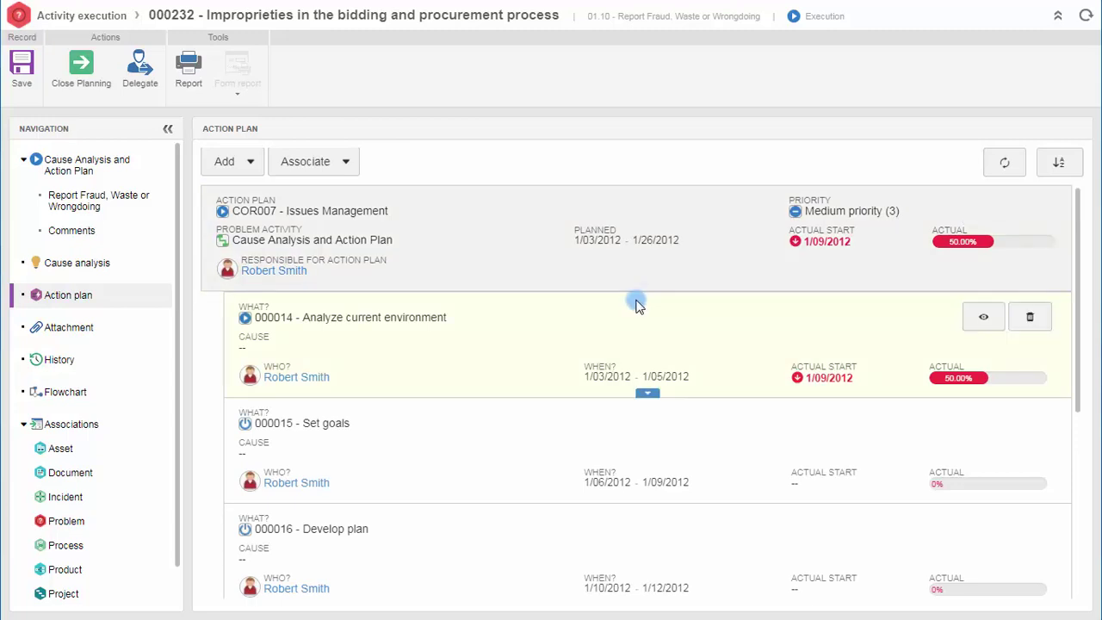
# Show the problem's workflow flowchart and zoom in on it twice.
pyautogui.click(116, 393)
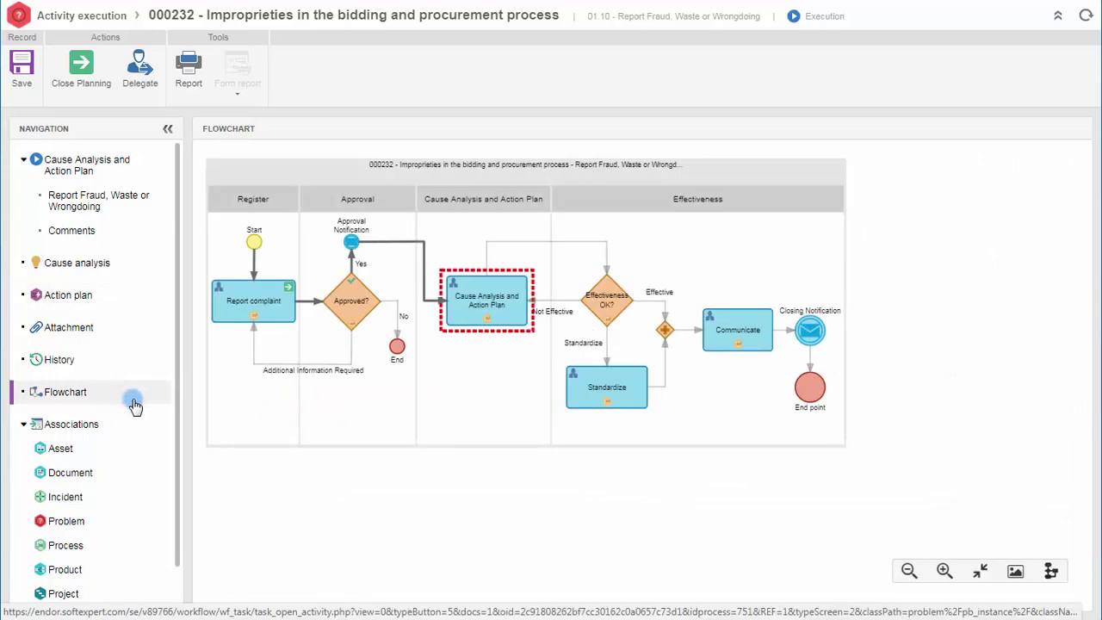
pyautogui.click(944, 571)
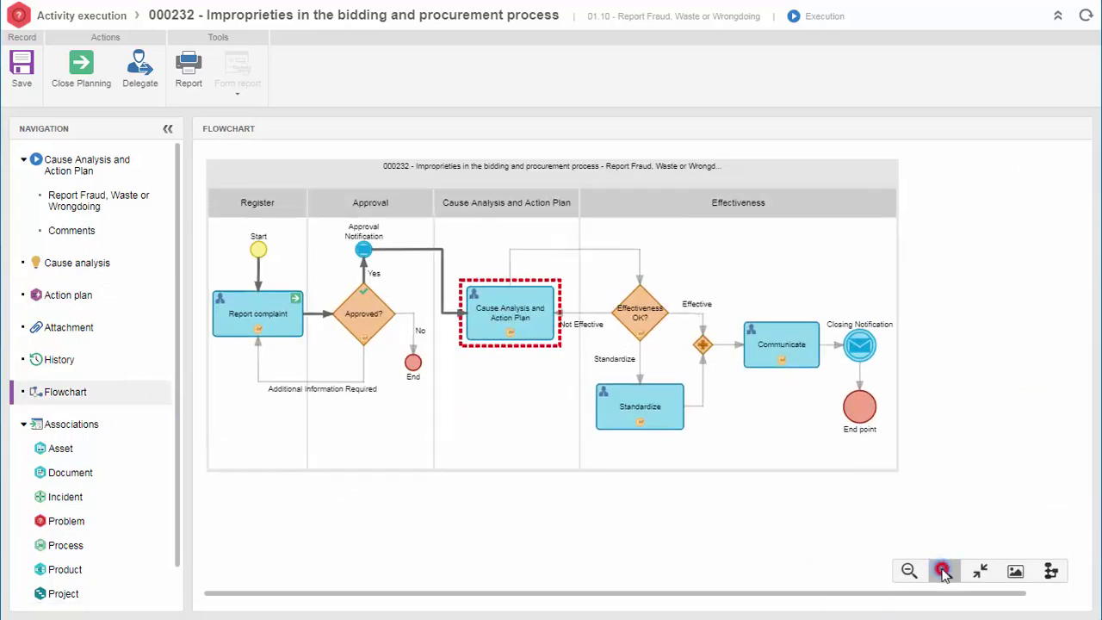
pyautogui.click(943, 571)
pyautogui.moveTo(363, 314)
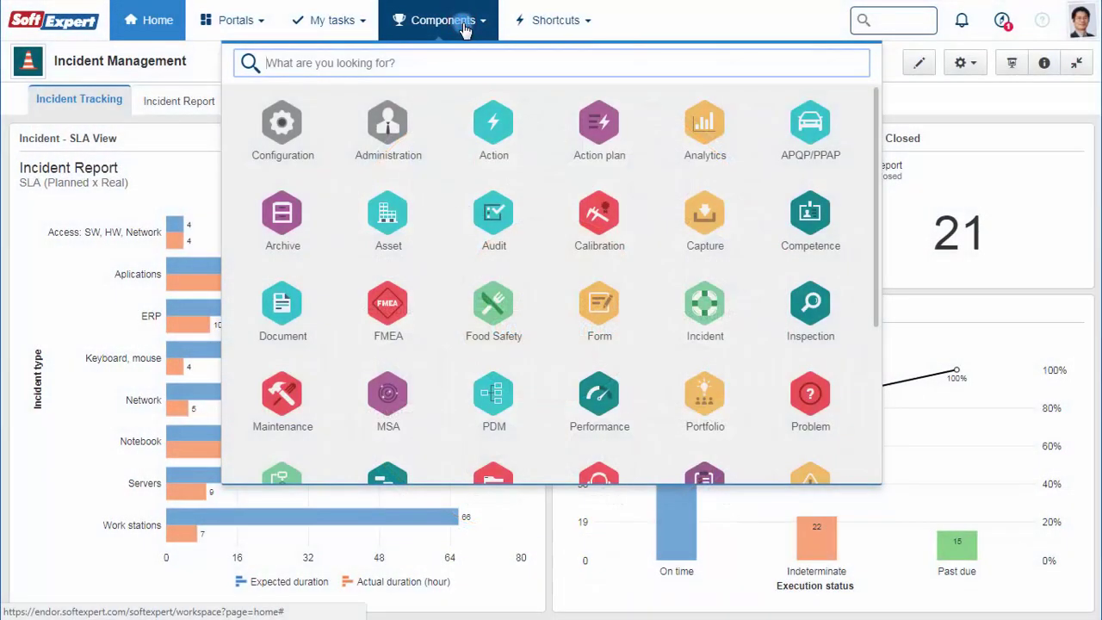
# In Action plan > Planning, open plan 238 'Strategic Initiatives - Ministry of Labour'.
pyautogui.click(629, 138)
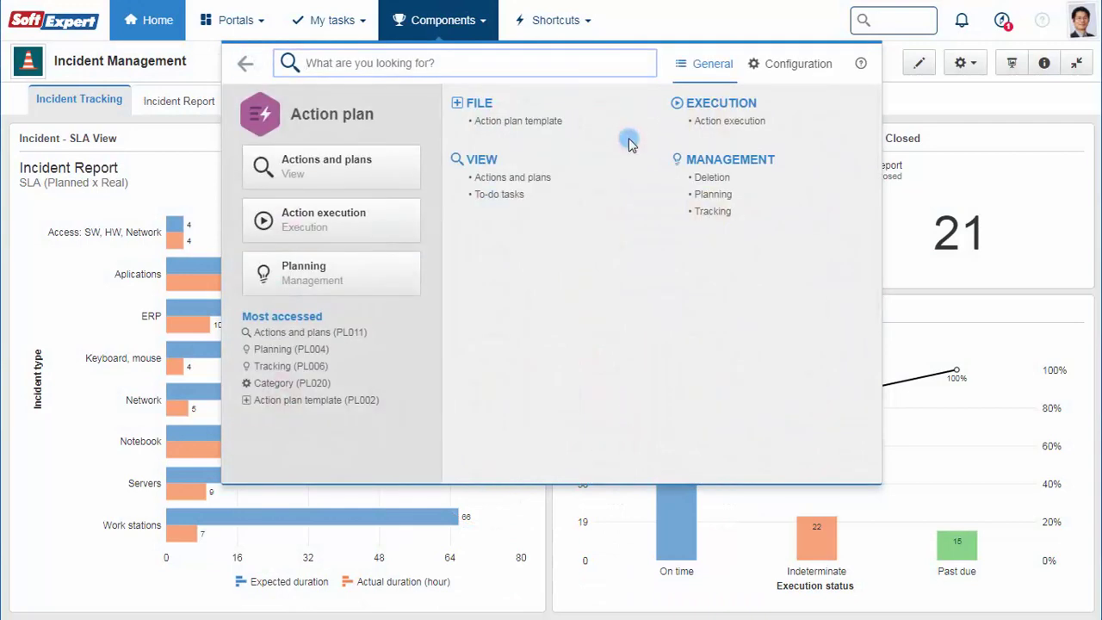
pyautogui.click(404, 285)
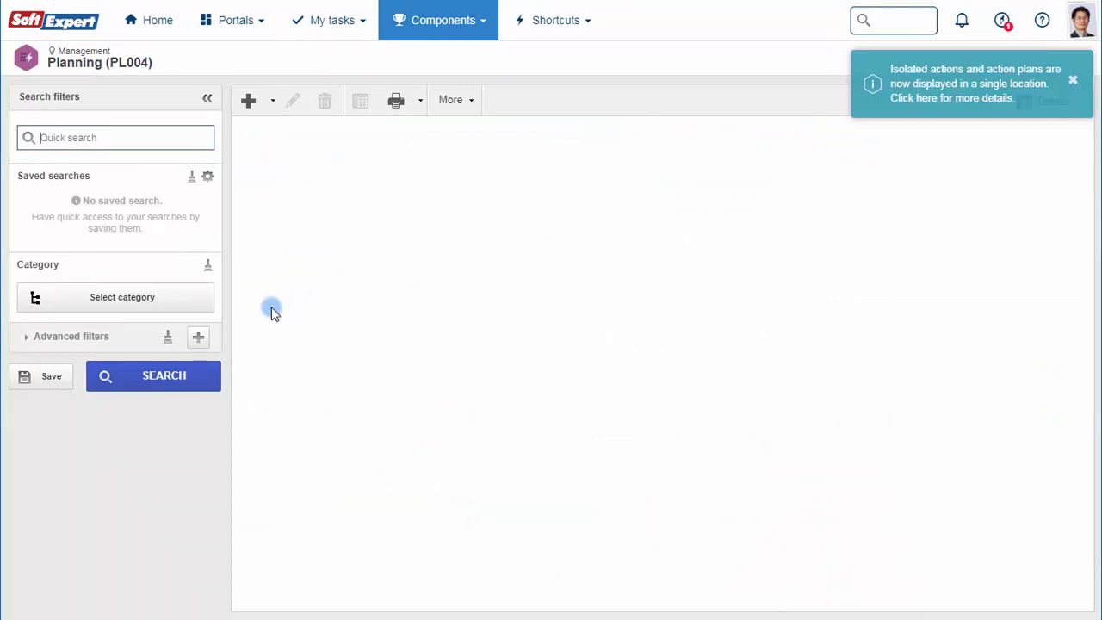
pyautogui.click(216, 303)
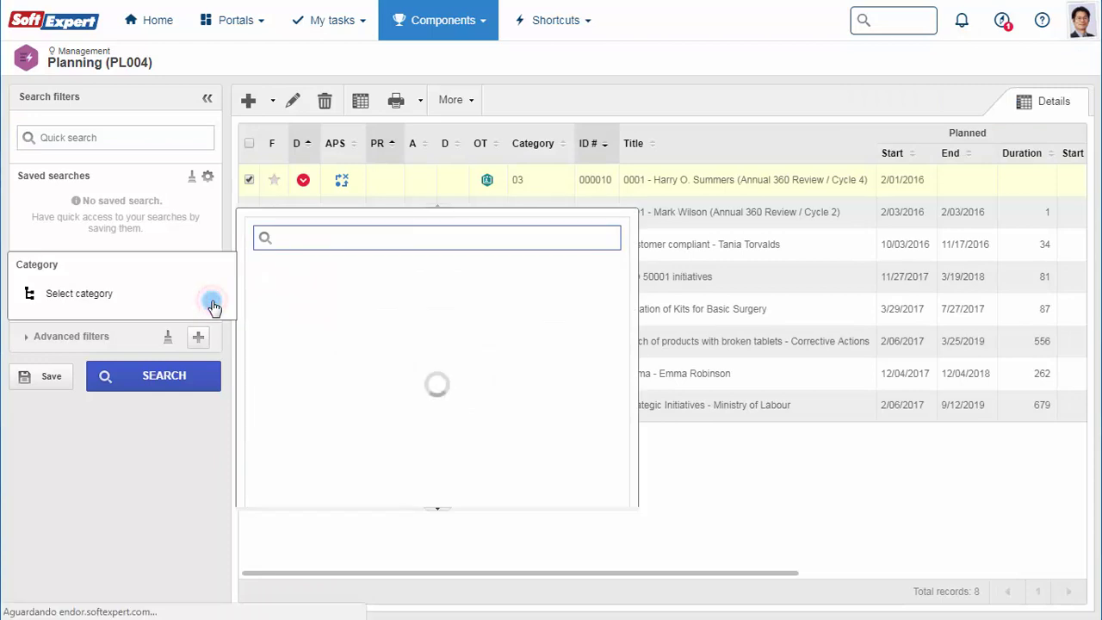
pyautogui.click(442, 347)
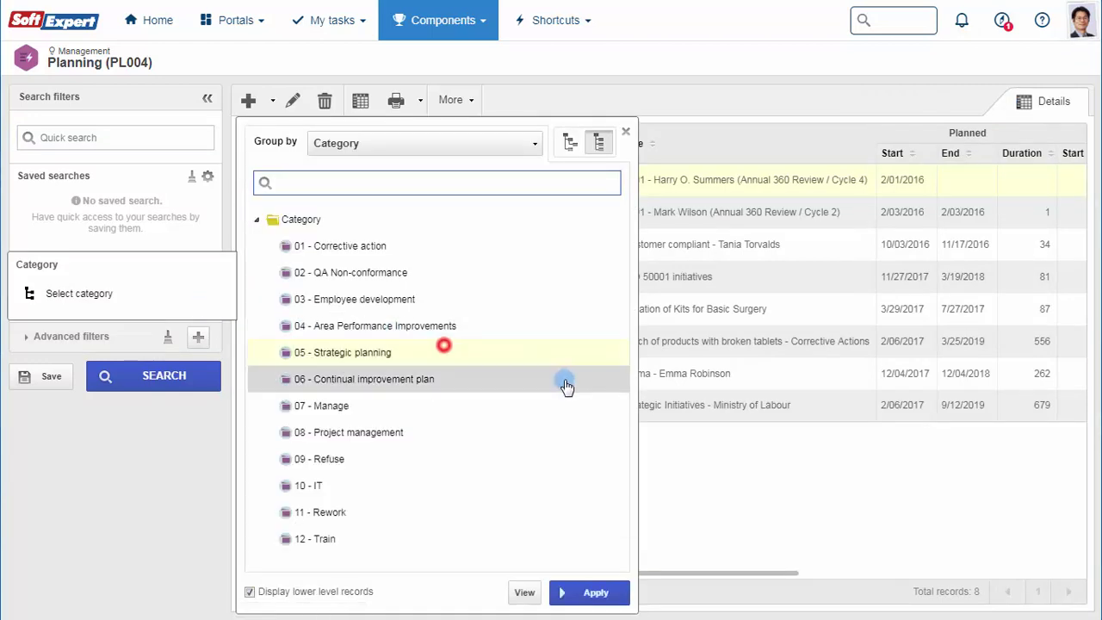
pyautogui.click(626, 131)
pyautogui.click(694, 404)
pyautogui.click(360, 100)
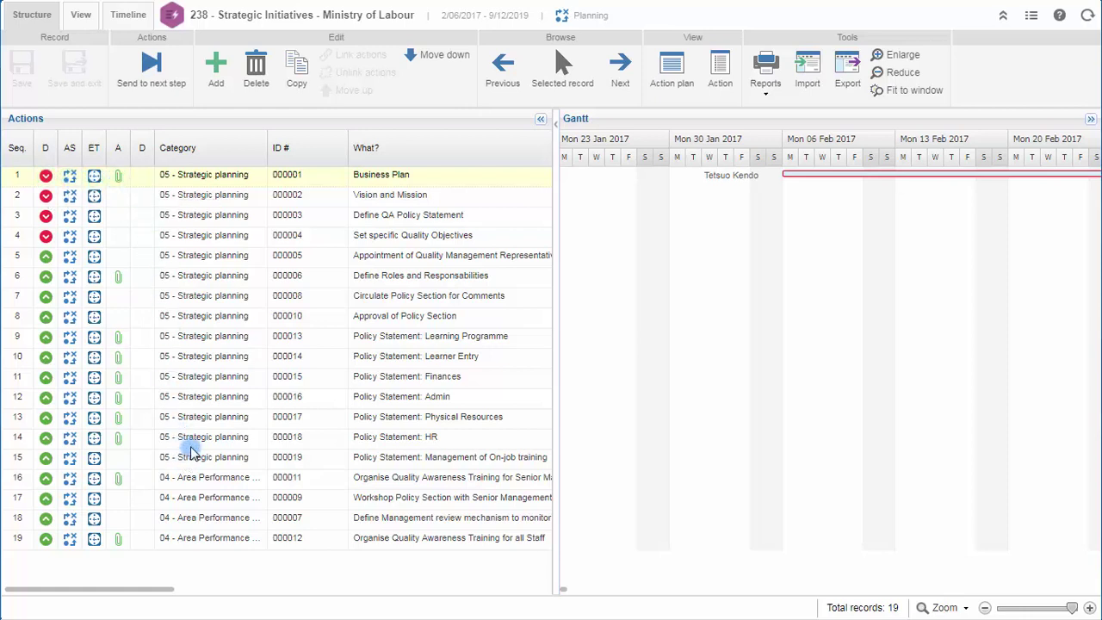
# Reassign the 'Management of On-job training' action's Who? field to user 0008.
pyautogui.moveTo(160, 590); pyautogui.dragTo(286, 609)
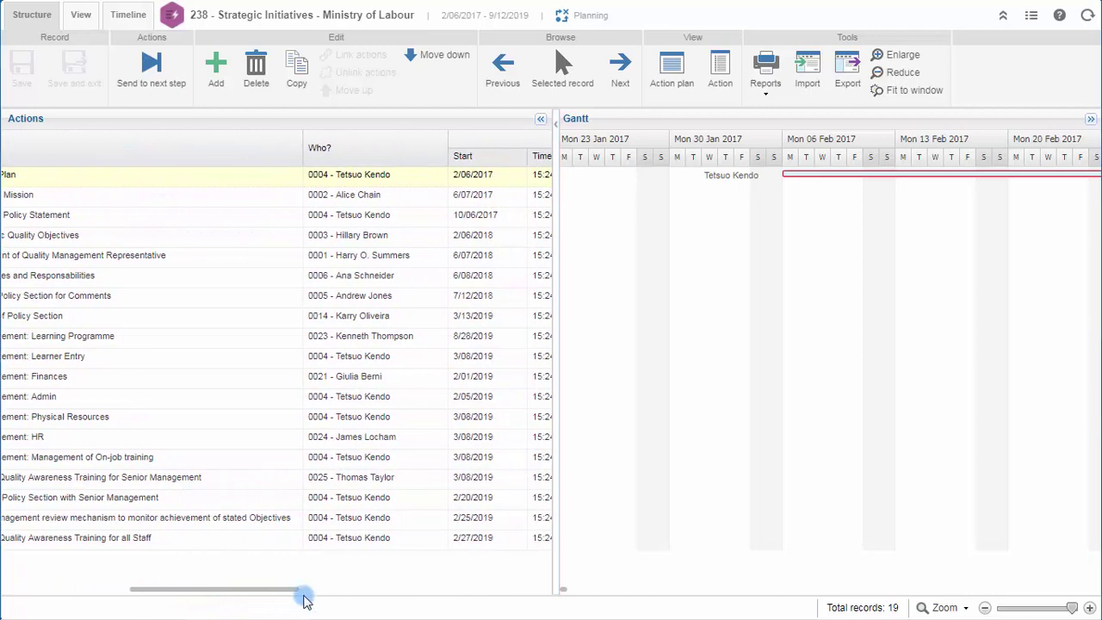
pyautogui.click(421, 458)
pyautogui.click(422, 461)
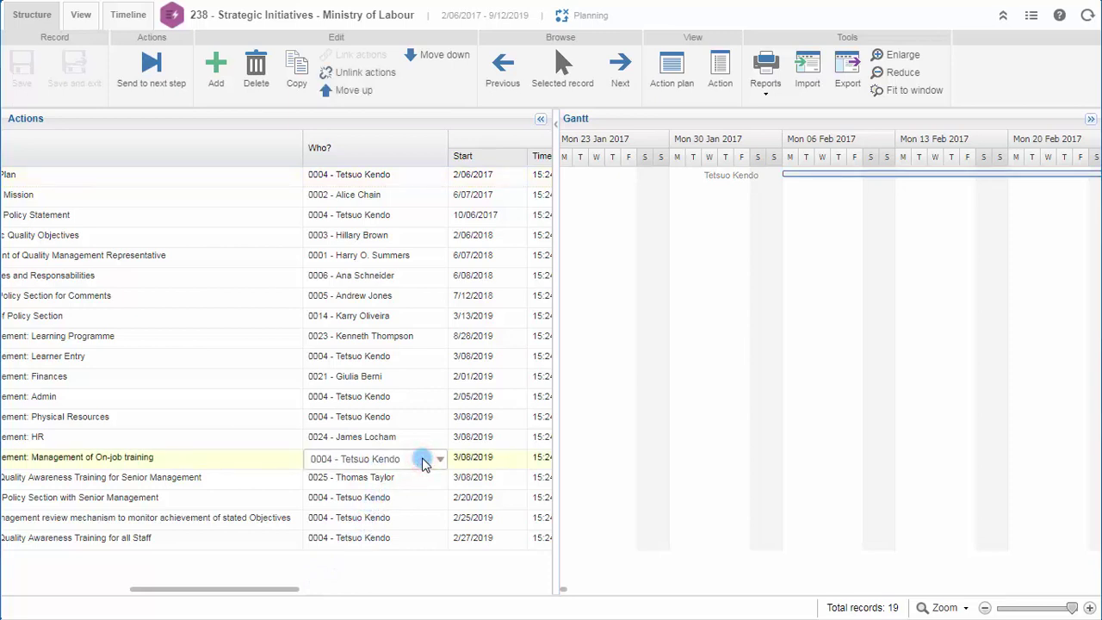
pyautogui.hotkey('ctrl', 'a')
pyautogui.press('BackSpace')
pyautogui.write('___')
pyautogui.press('BackSpace')
pyautogui.press('BackSpace')
pyautogui.press('BackSpace')
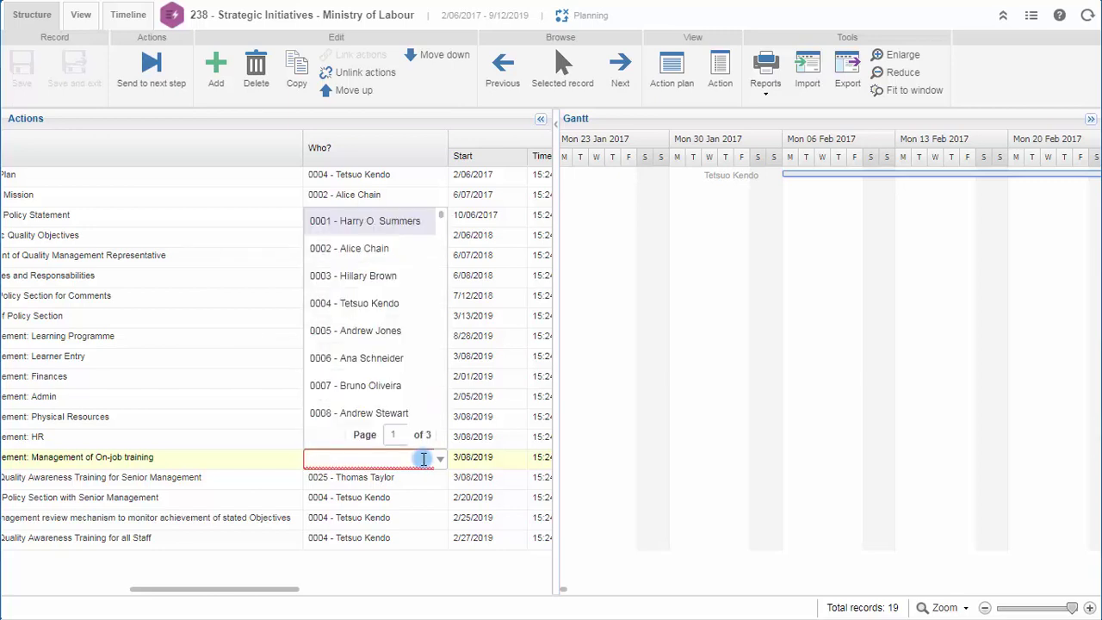
pyautogui.click(402, 413)
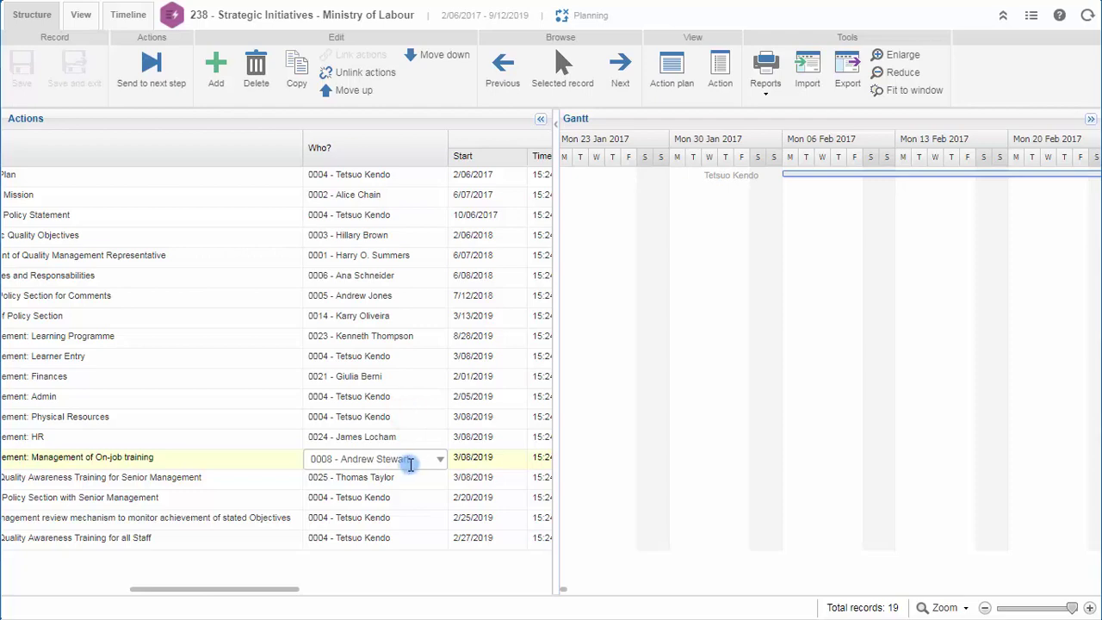
pyautogui.click(414, 484)
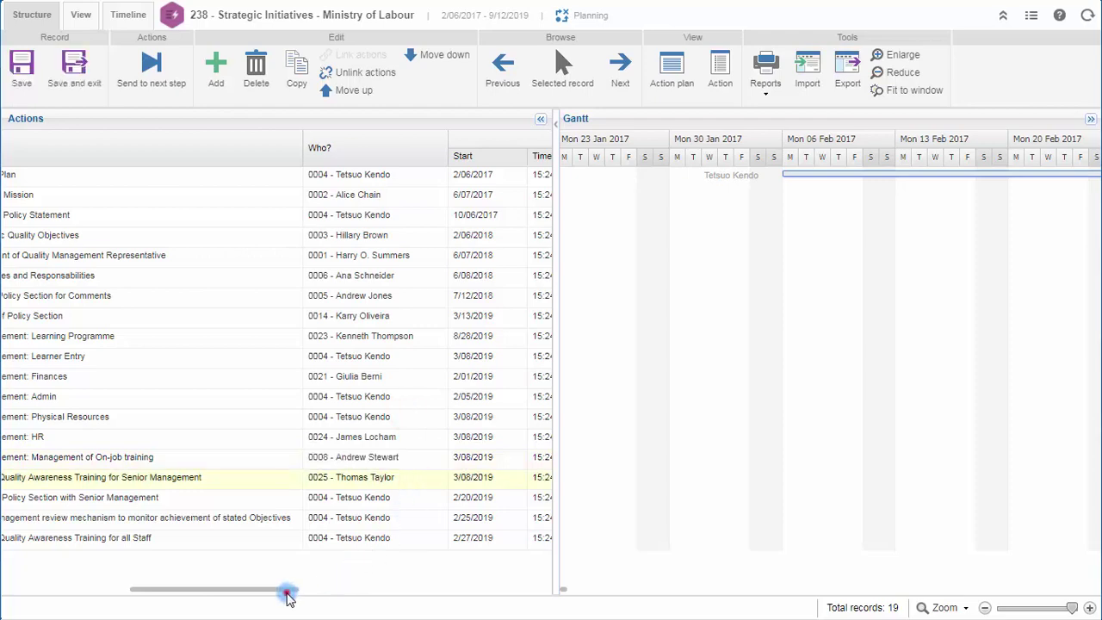
pyautogui.moveTo(287, 591)
pyautogui.mouseDown()
pyautogui.moveTo(320, 607)
pyautogui.moveTo(479, 616)
pyautogui.mouseUp()
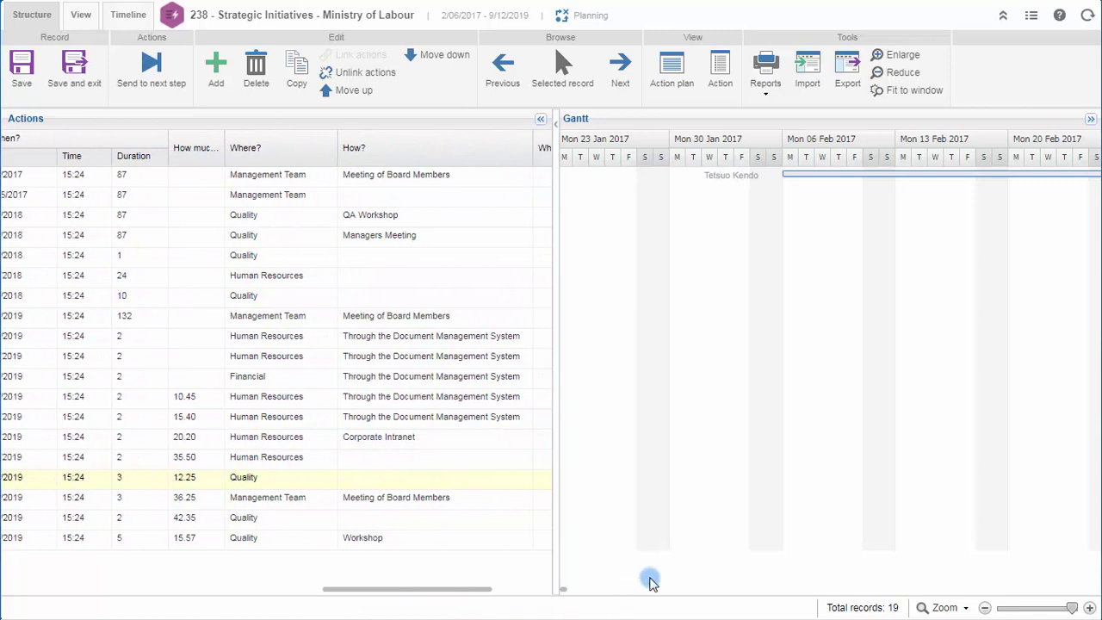
pyautogui.moveTo(564, 591)
pyautogui.mouseDown()
pyautogui.moveTo(680, 609)
pyautogui.moveTo(755, 601)
pyautogui.moveTo(757, 611)
pyautogui.mouseUp()
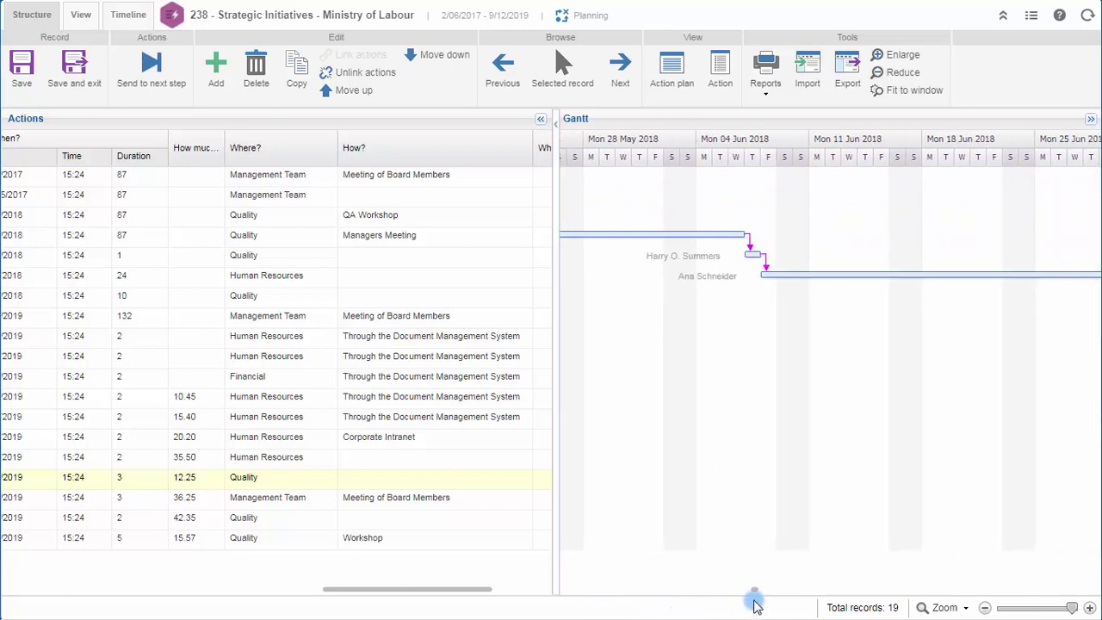
# Generate the Action plan PDF report for plan 238 and scroll through it.
pyautogui.click(767, 90)
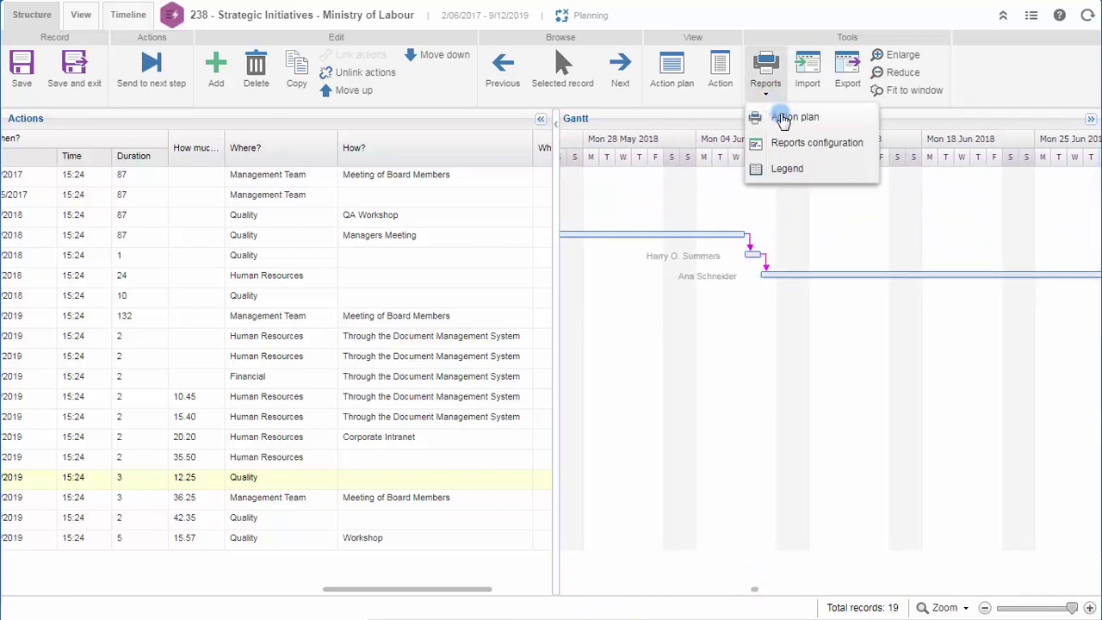
pyautogui.click(783, 118)
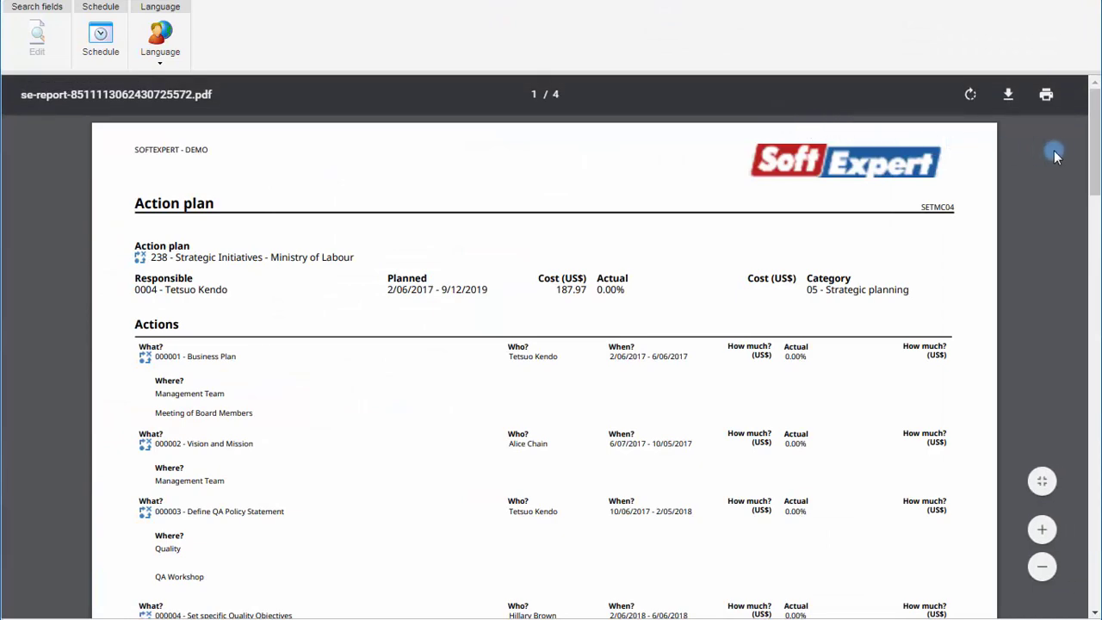
pyautogui.moveTo(1095, 148); pyautogui.dragTo(1078, 254)
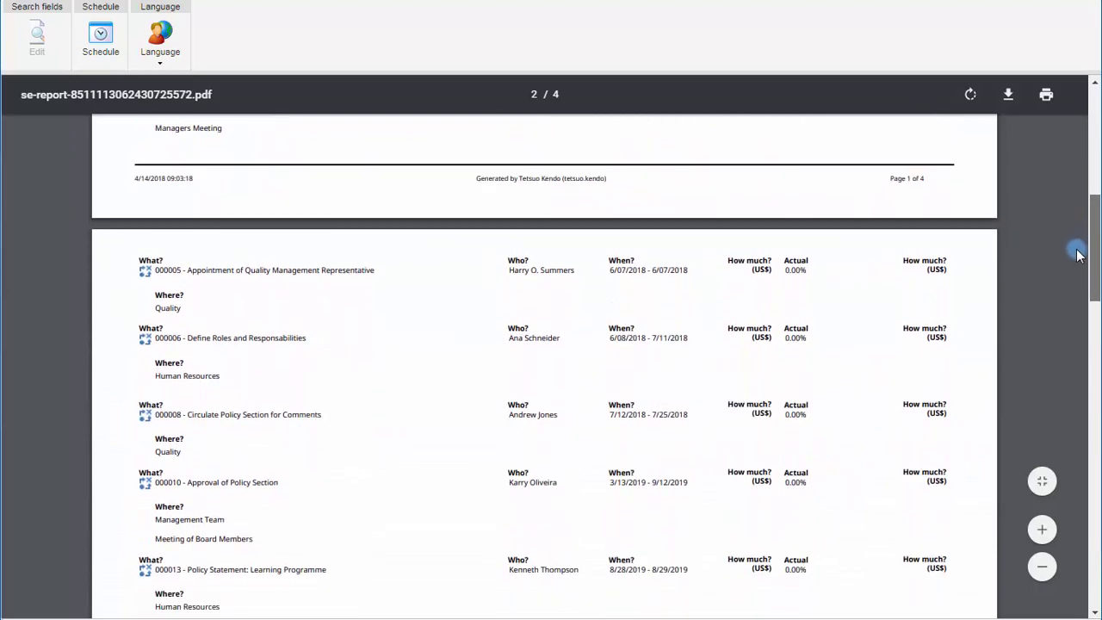